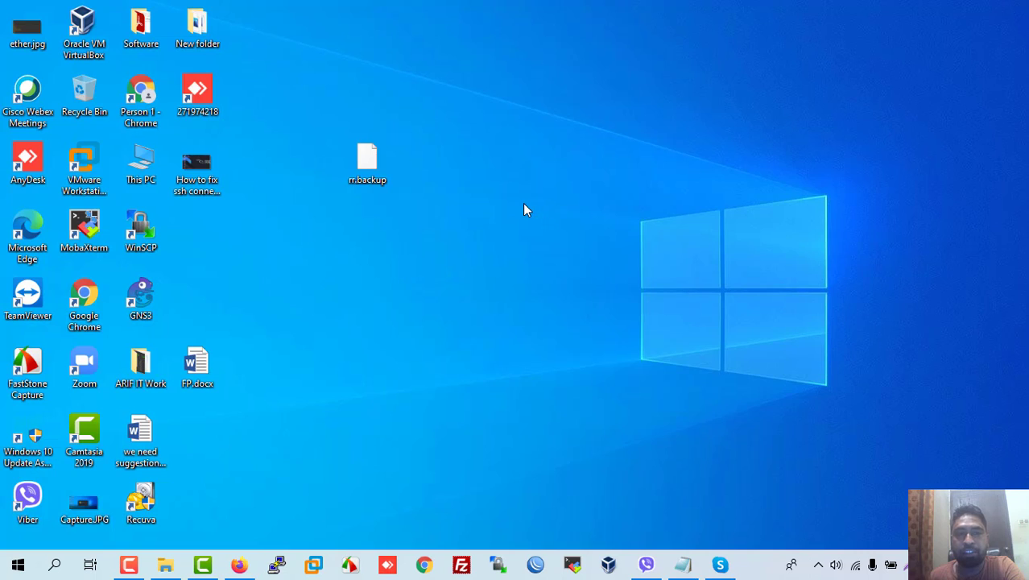
Refresh the desktop and open This PC
right_click(523, 203)
click(559, 249)
right_click(516, 195)
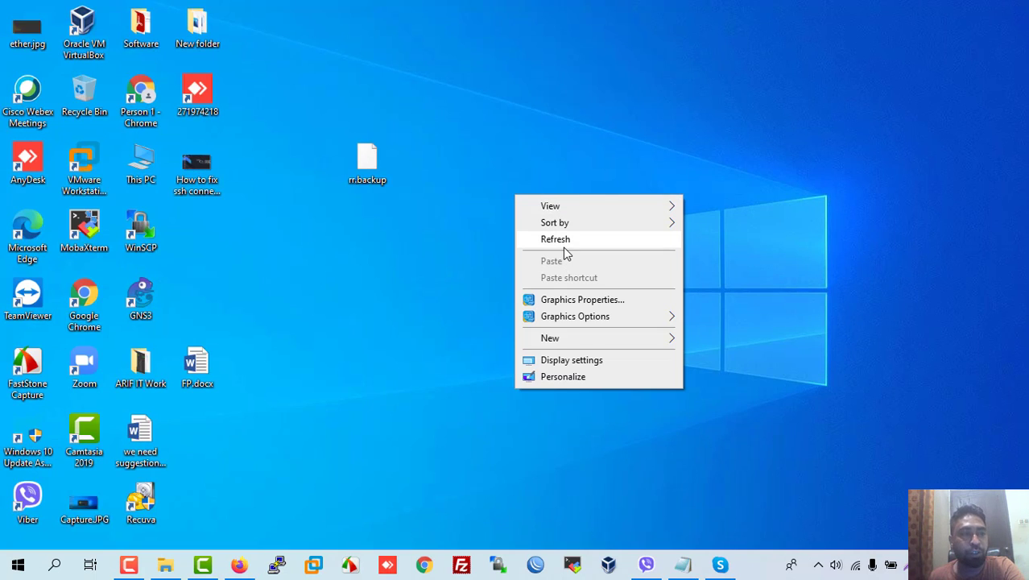
right_click(138, 165)
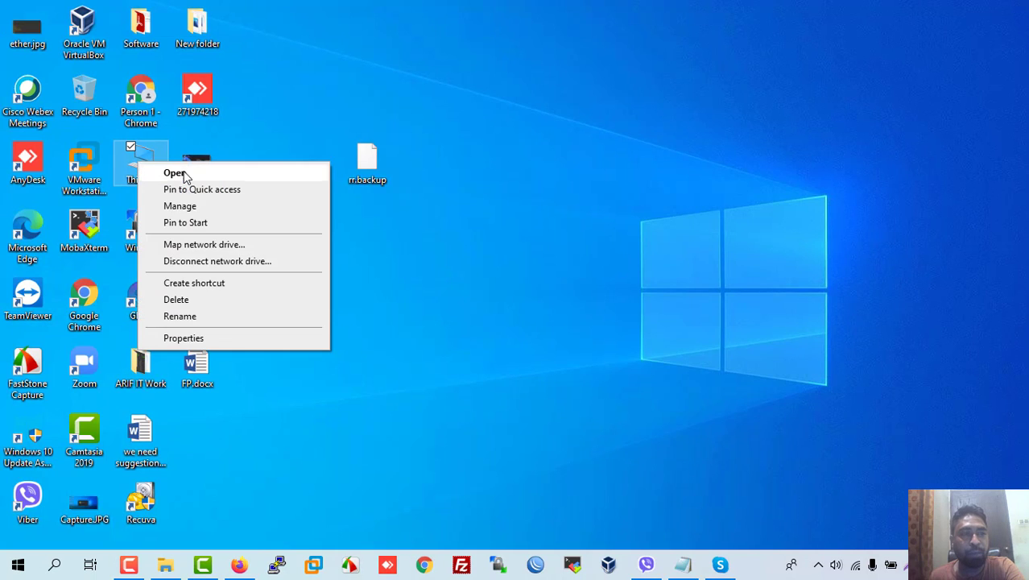
click(183, 172)
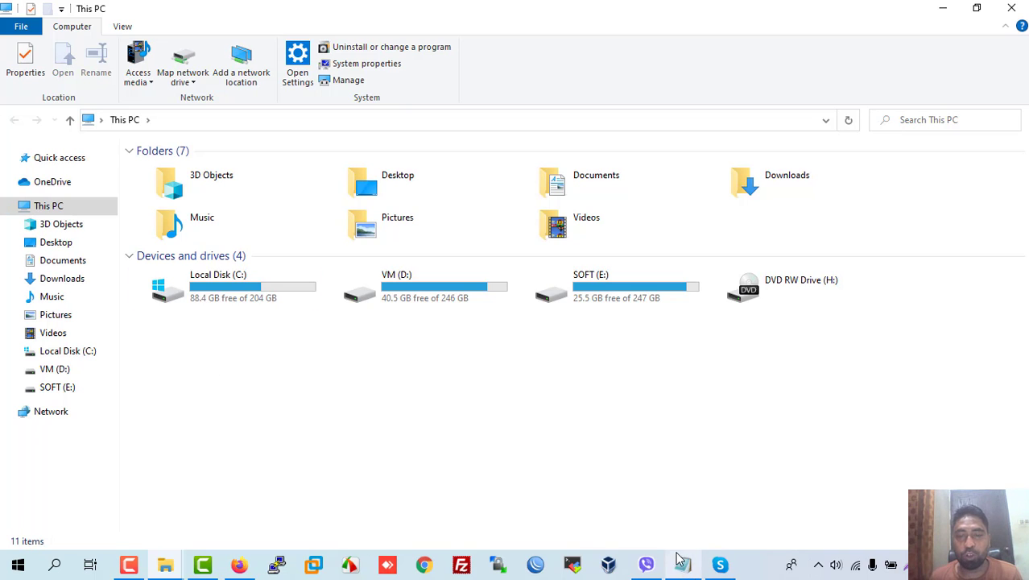
Open the Windows Temp folder with the Run command temp and maximize its window
key(super)
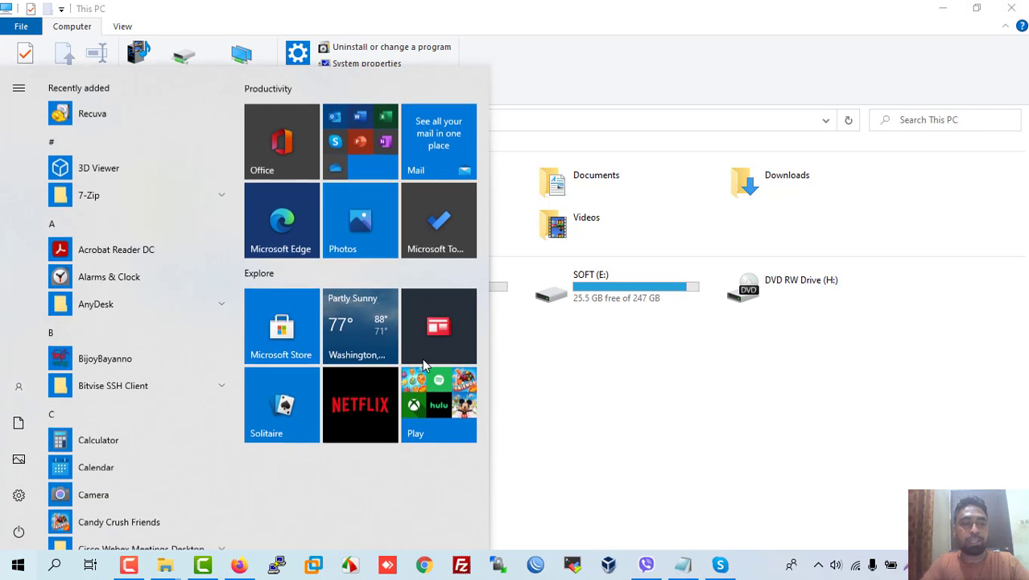
key(super+r)
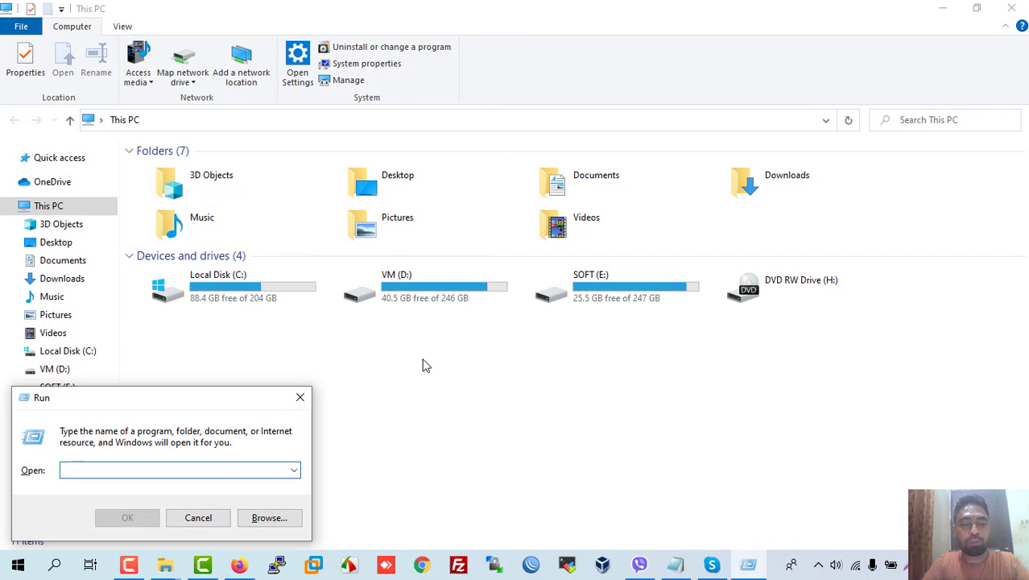
text(temp)
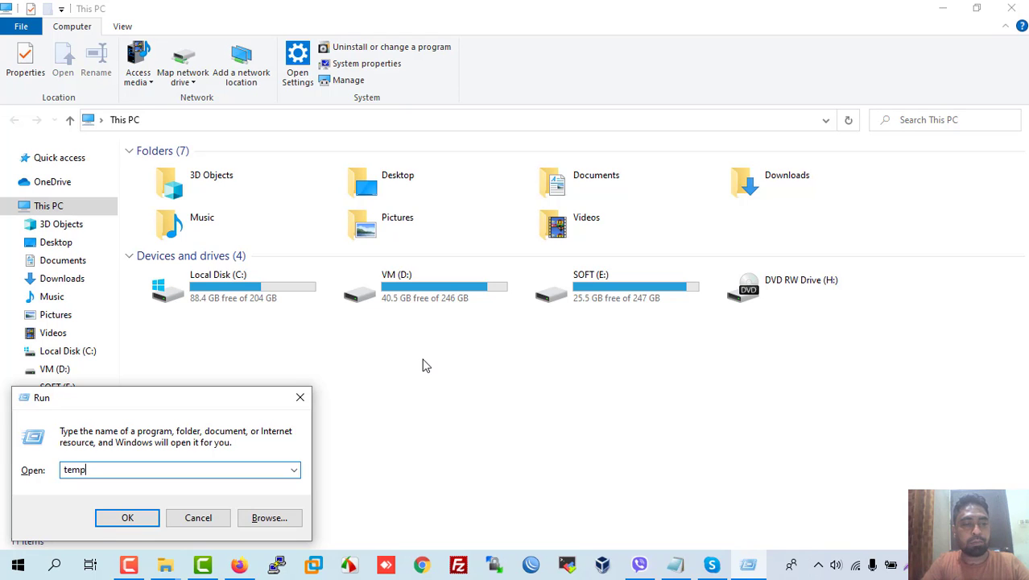
key(Return)
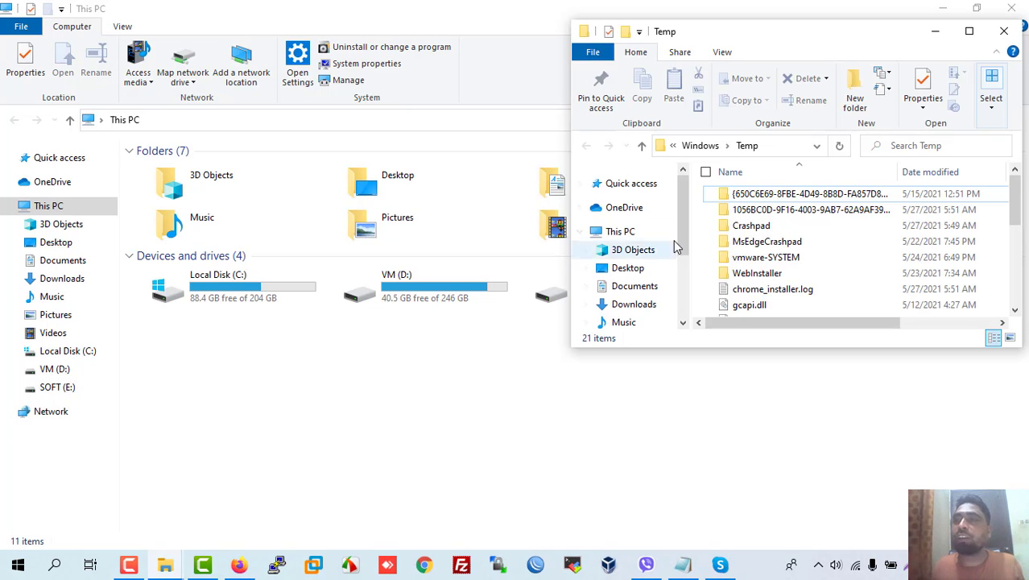
click(969, 31)
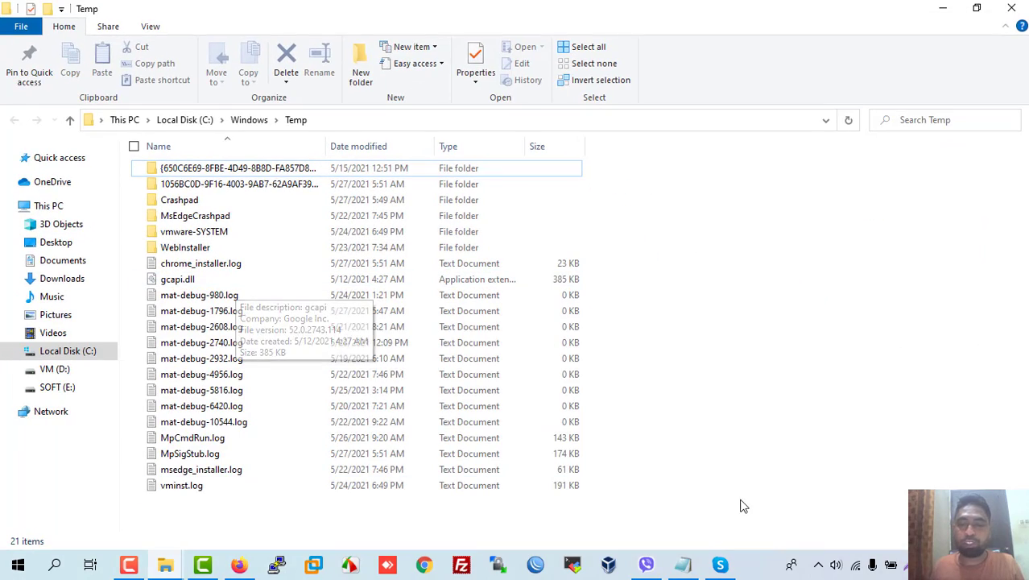
Delete all items in the Windows Temp folder, cancel for the in-use vmware-SYSTEM folder, and close the window
click(683, 564)
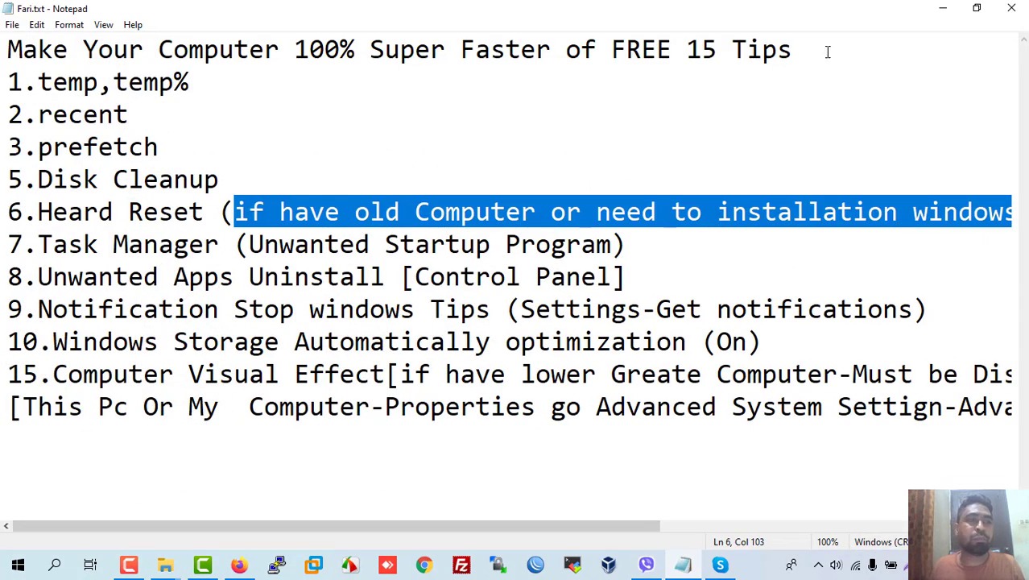
click(943, 8)
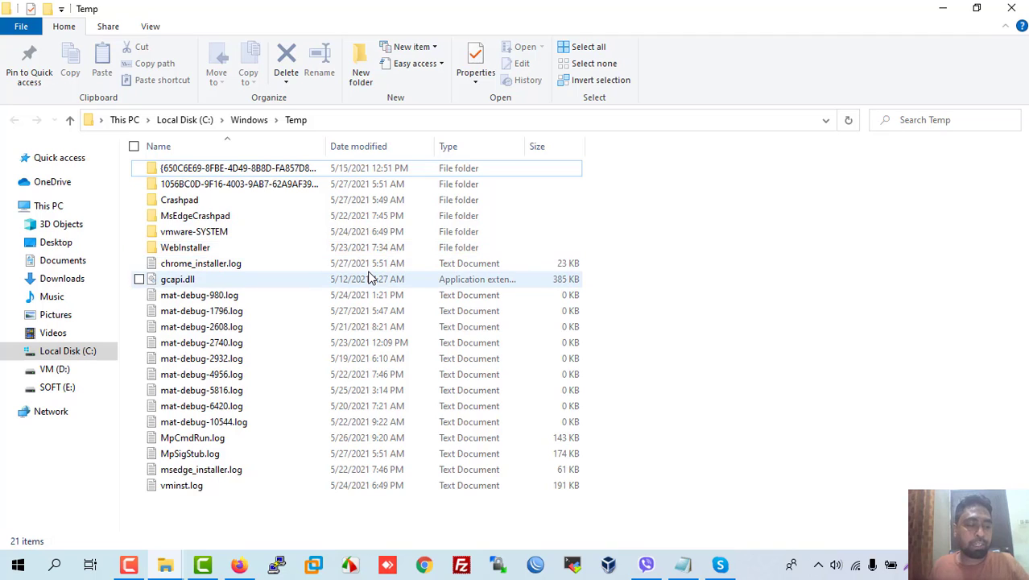
key(ctrl+a)
key(Delete)
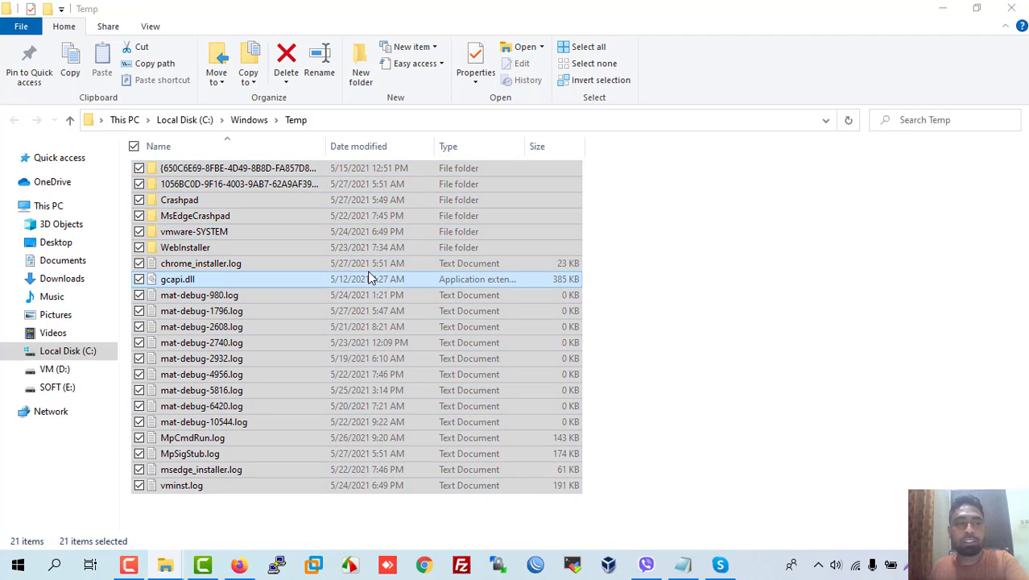
click(264, 208)
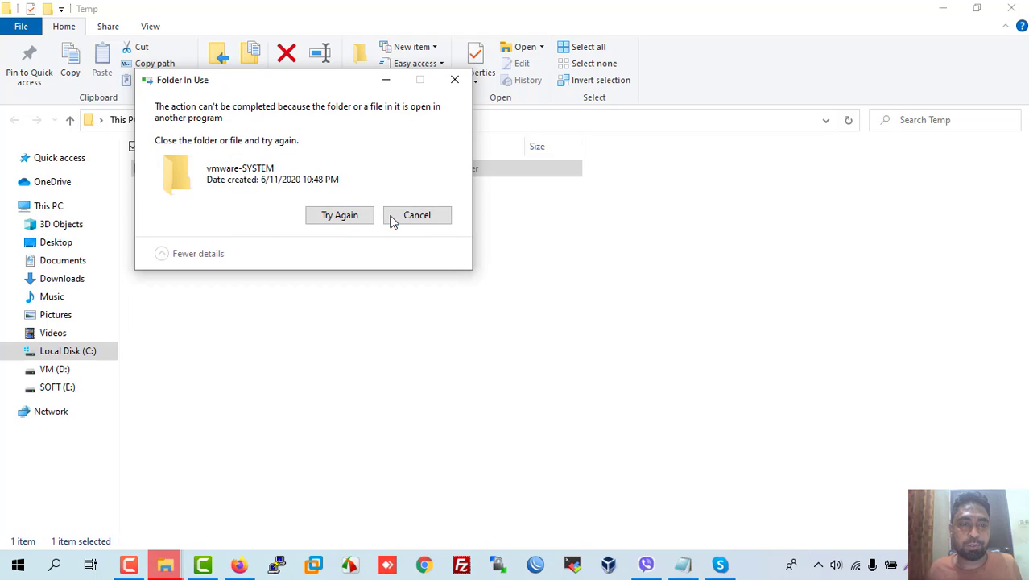
click(414, 215)
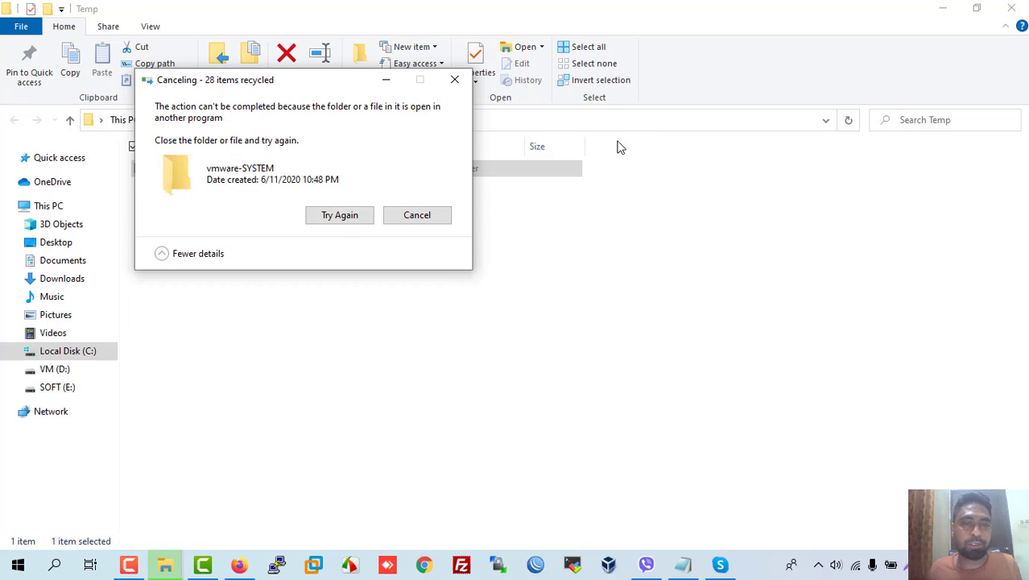
click(1011, 8)
Open the user profile's temporary files folder with the Run command %temp%
key(super+r)
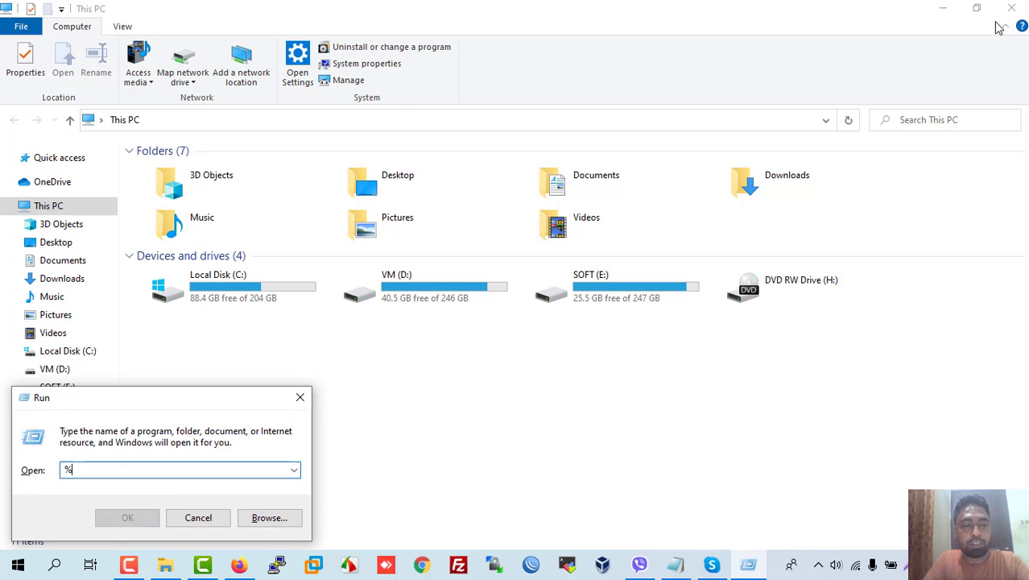
text(%te)
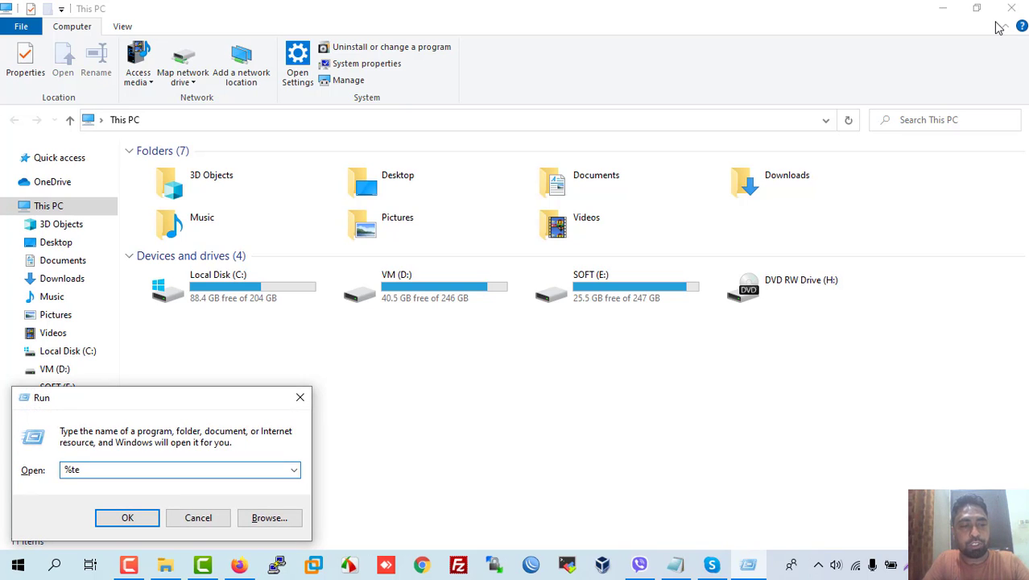
text(mp%)
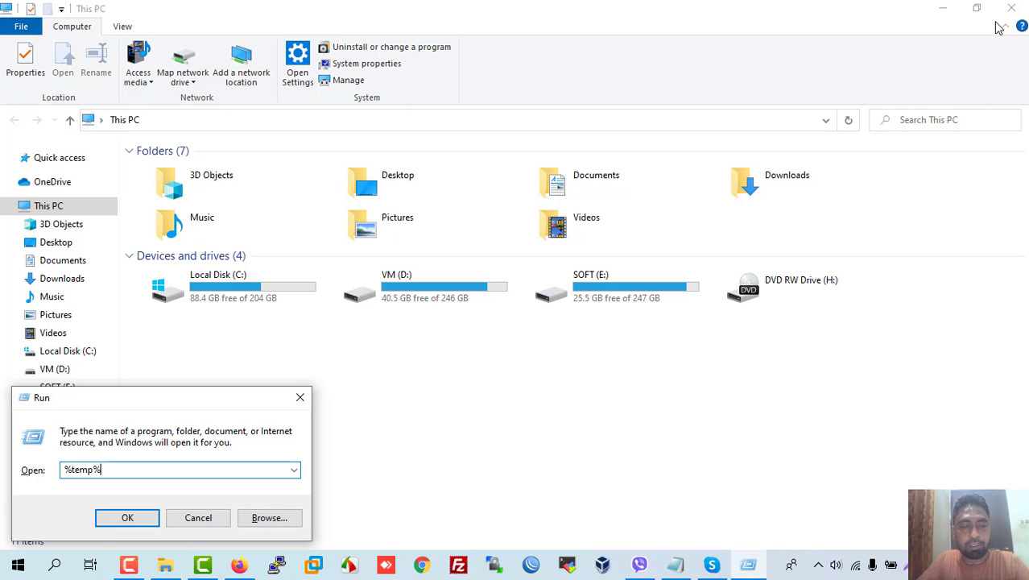
key(Return)
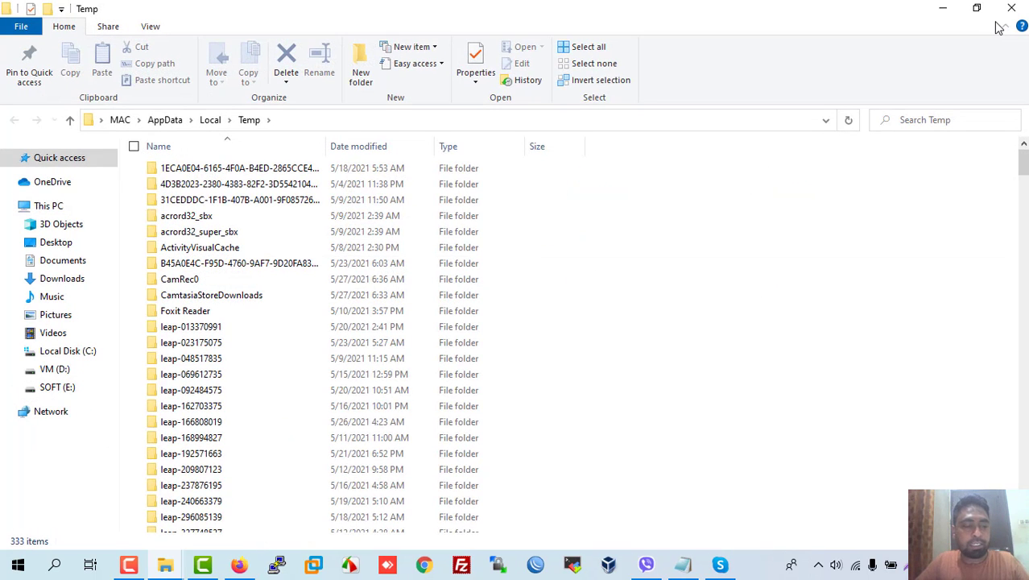
Delete all items in the user's Temp folder, skipping those in use and granting administrator permission for protected folders, and close the window
key(ctrl+a)
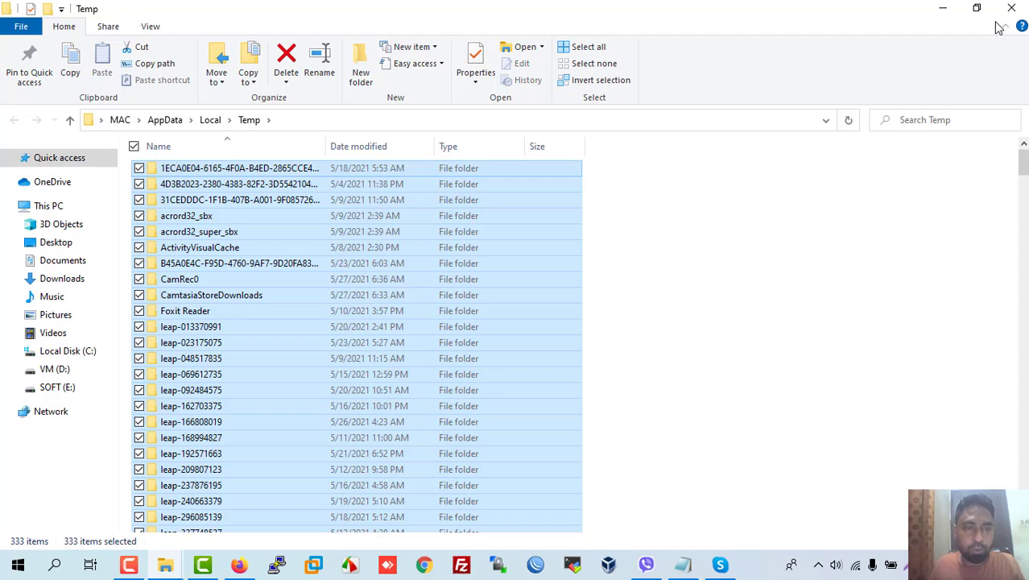
key(Delete)
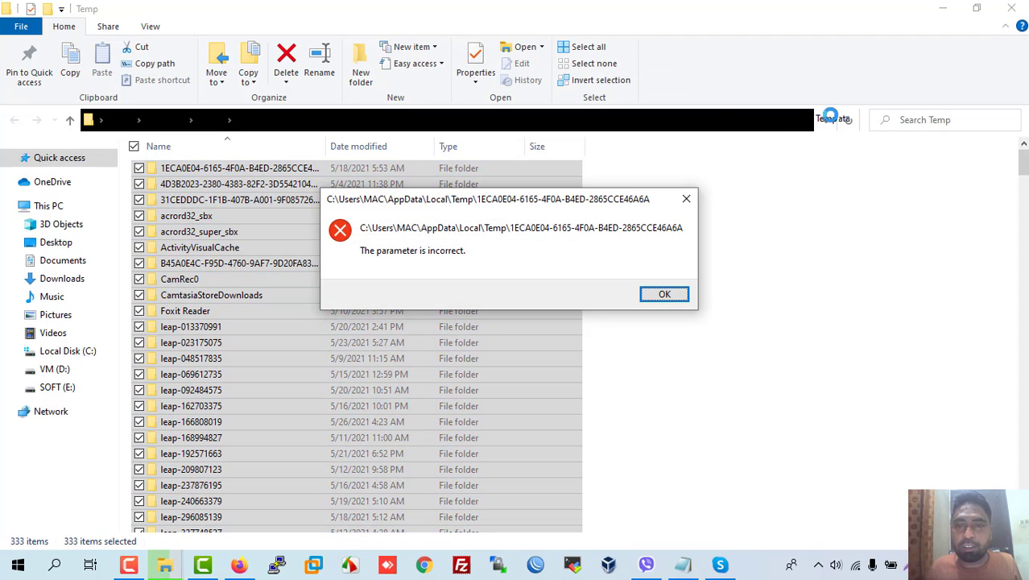
click(665, 295)
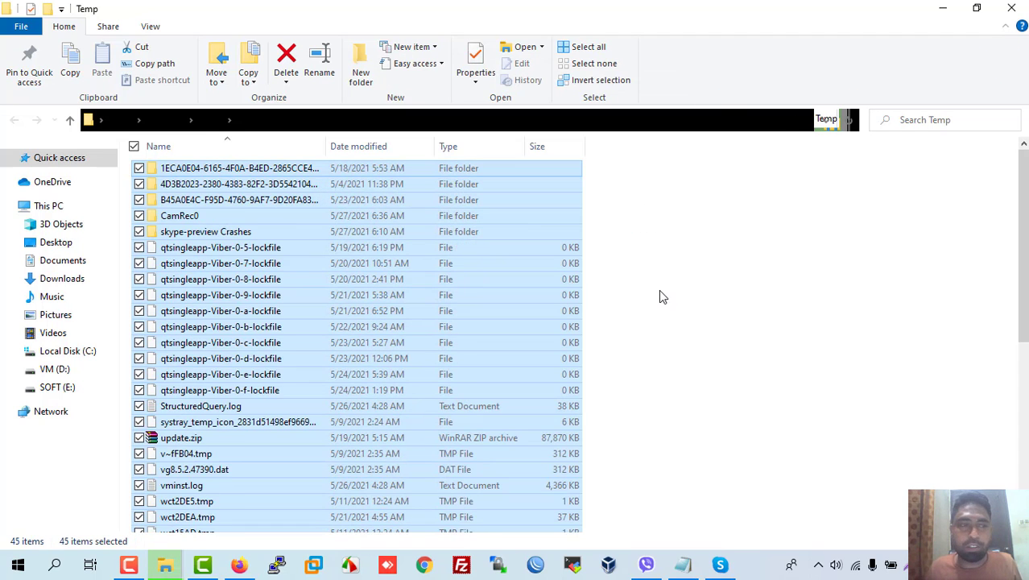
click(560, 246)
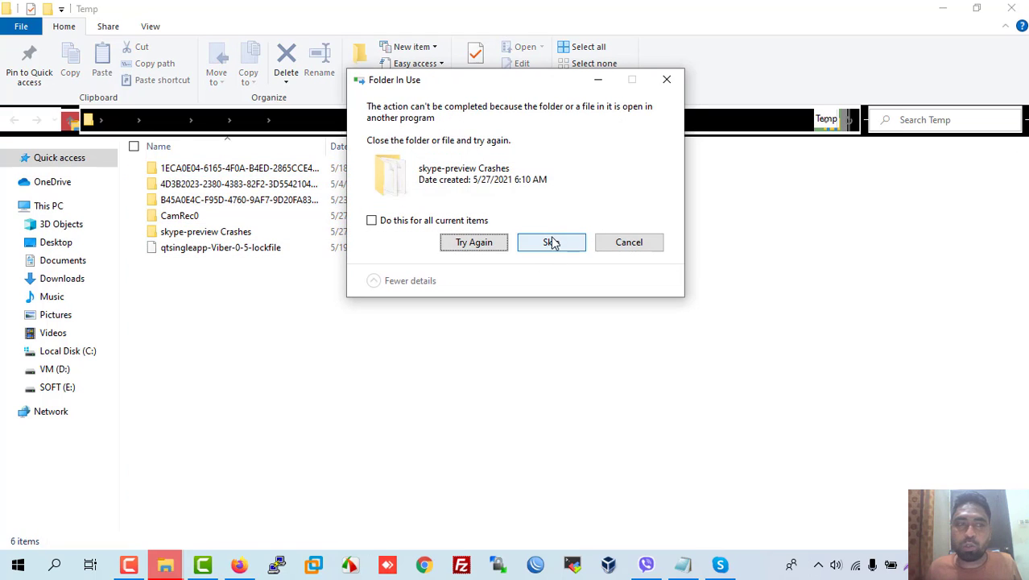
click(548, 245)
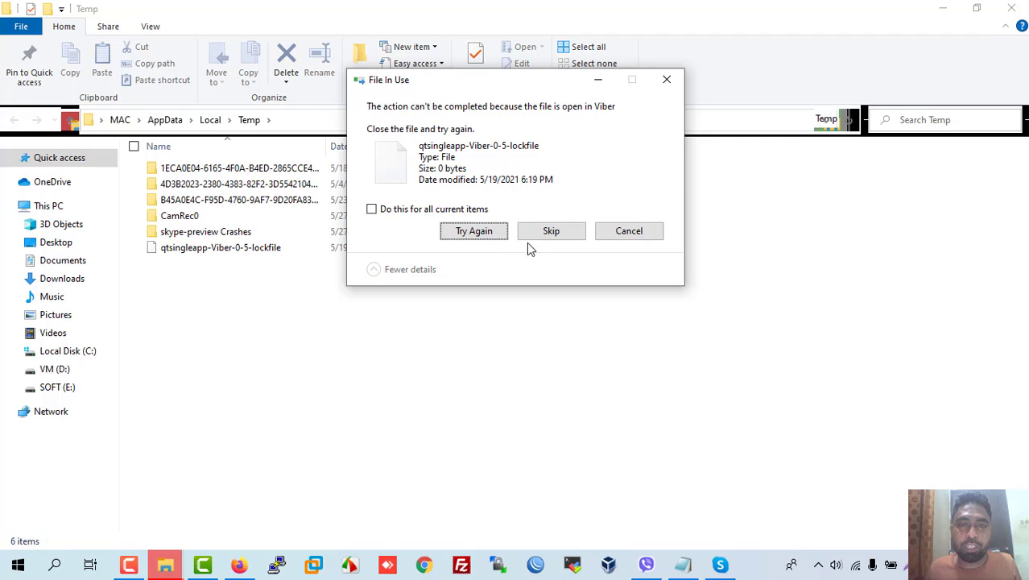
click(551, 231)
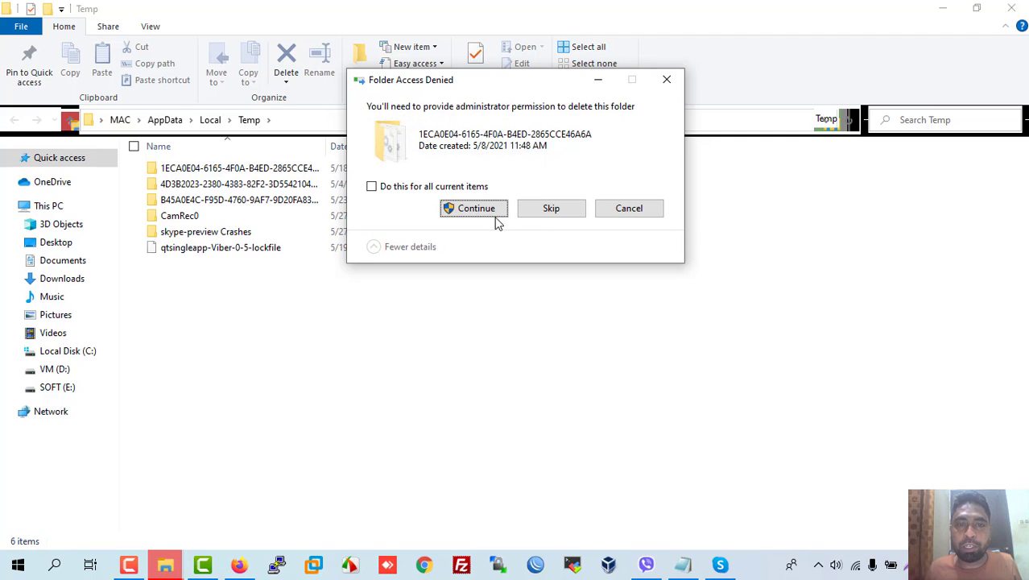
click(476, 210)
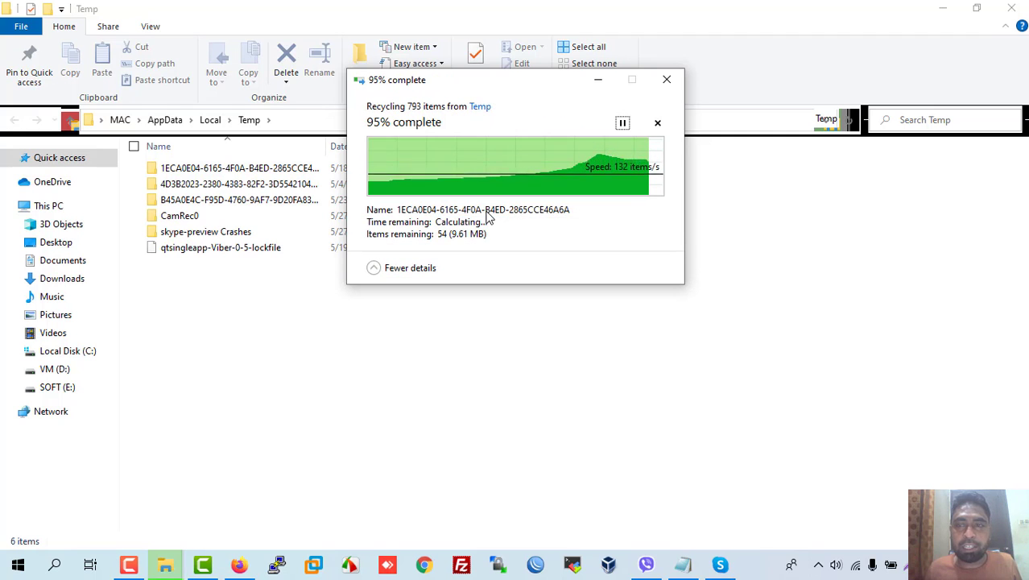
click(486, 214)
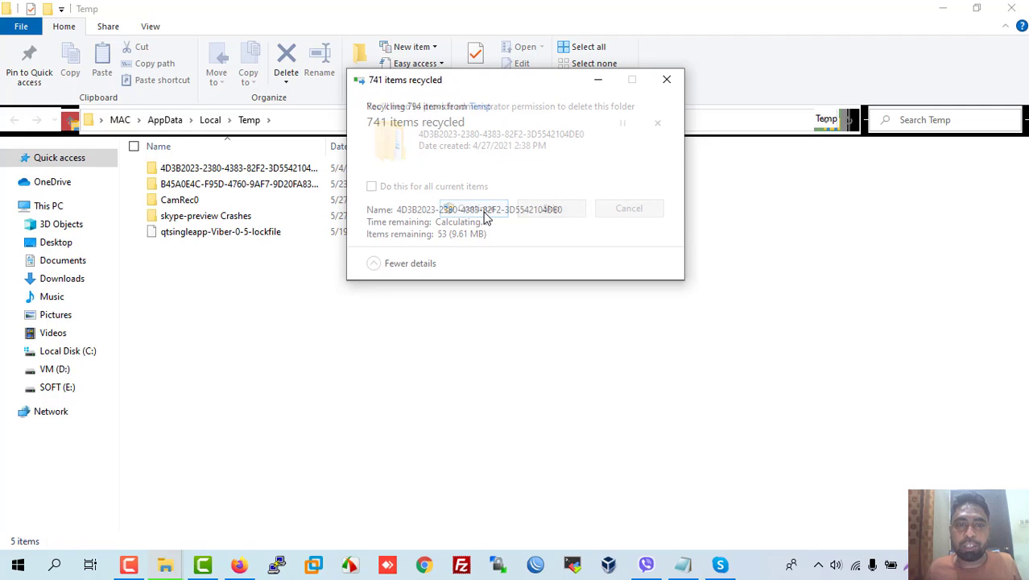
click(485, 214)
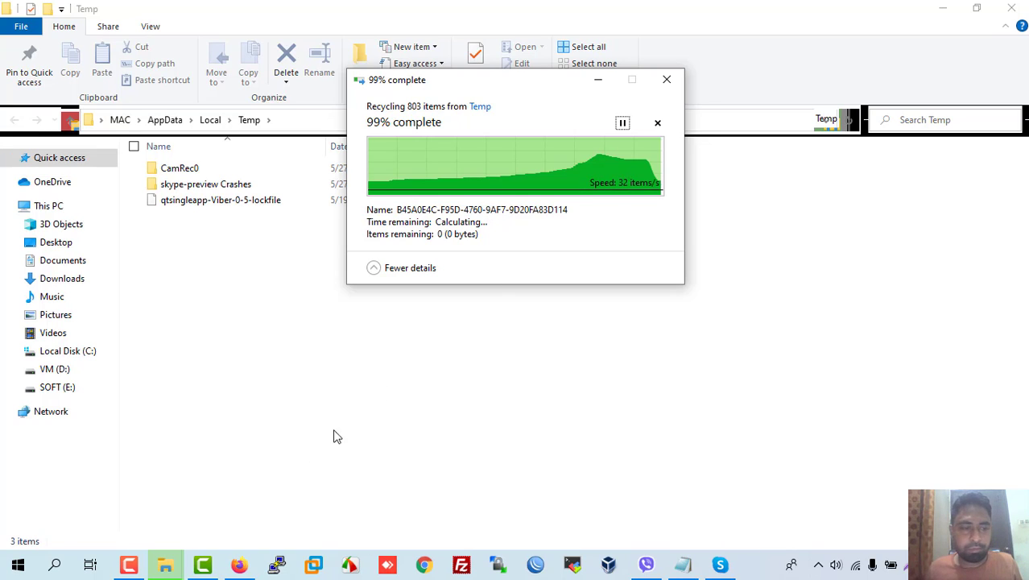
click(129, 565)
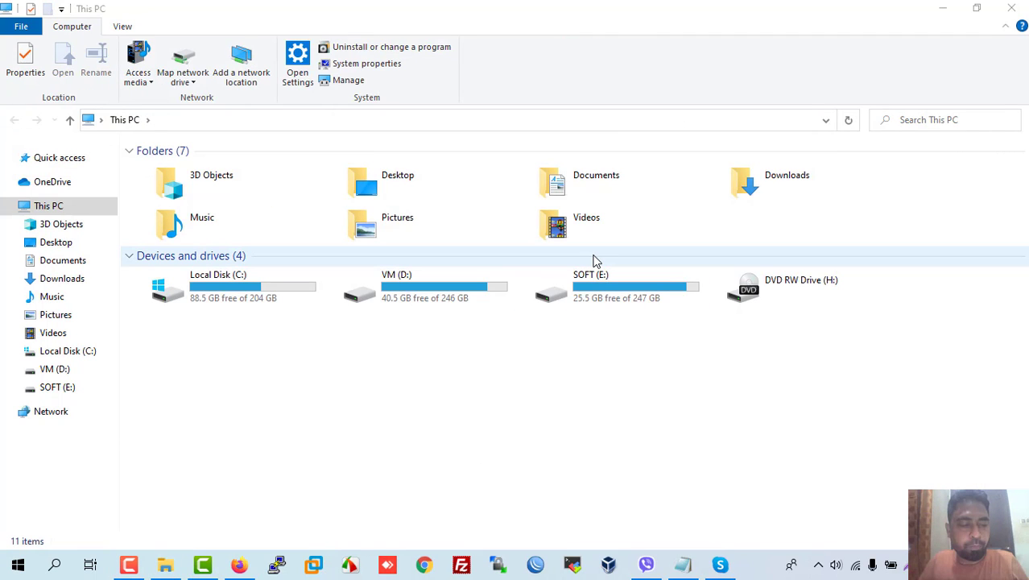
Open the Recent folder with the Run command recent, delete all its shortcuts, and return to This PC
key(super+r)
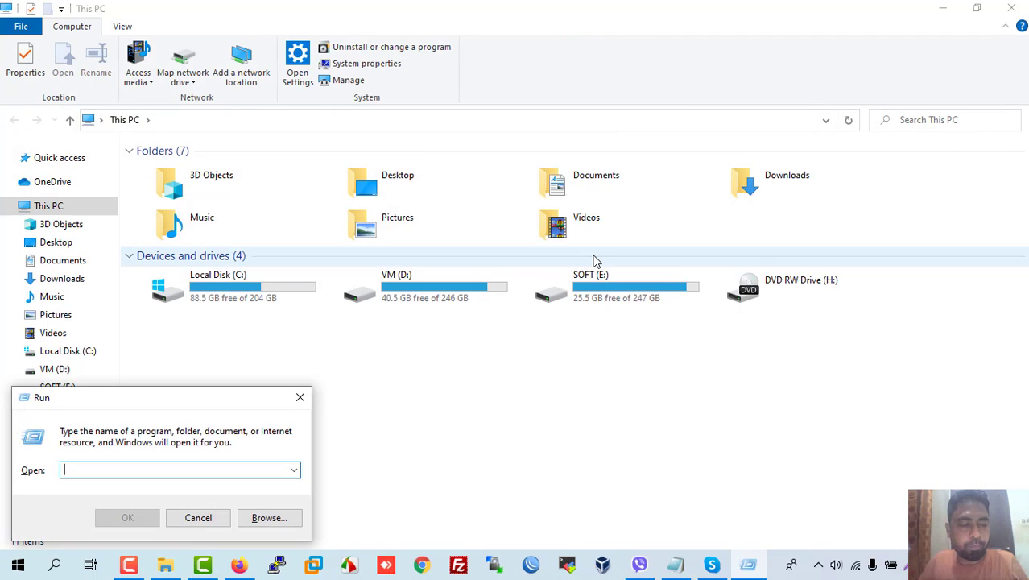
text(recent)
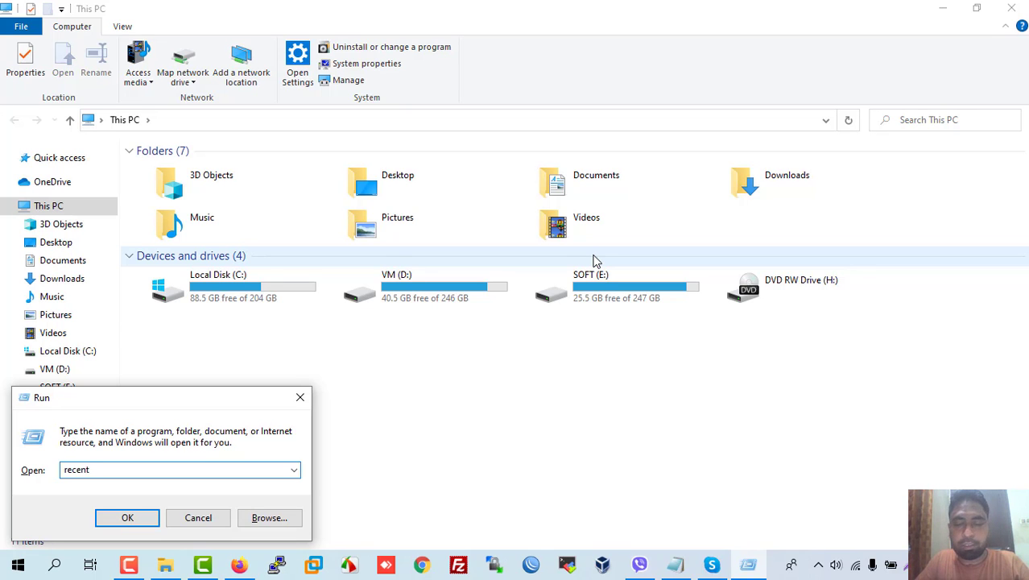
key(Return)
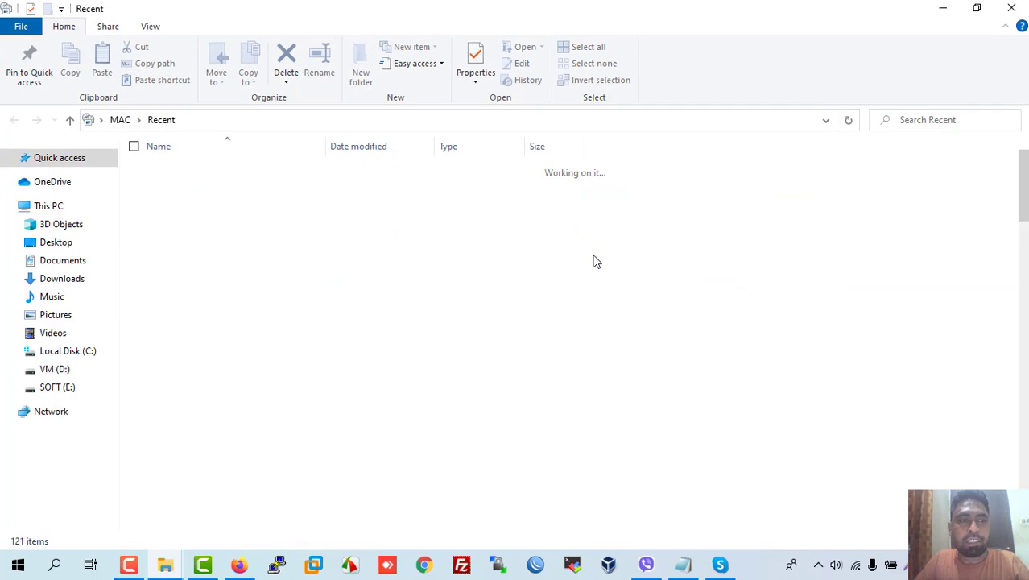
key(ctrl+a)
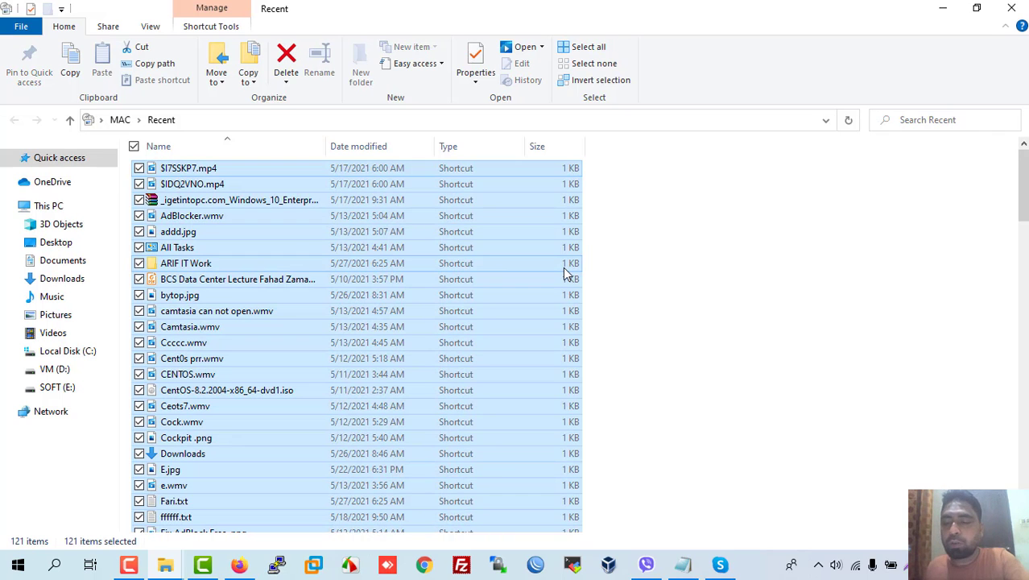
key(Delete)
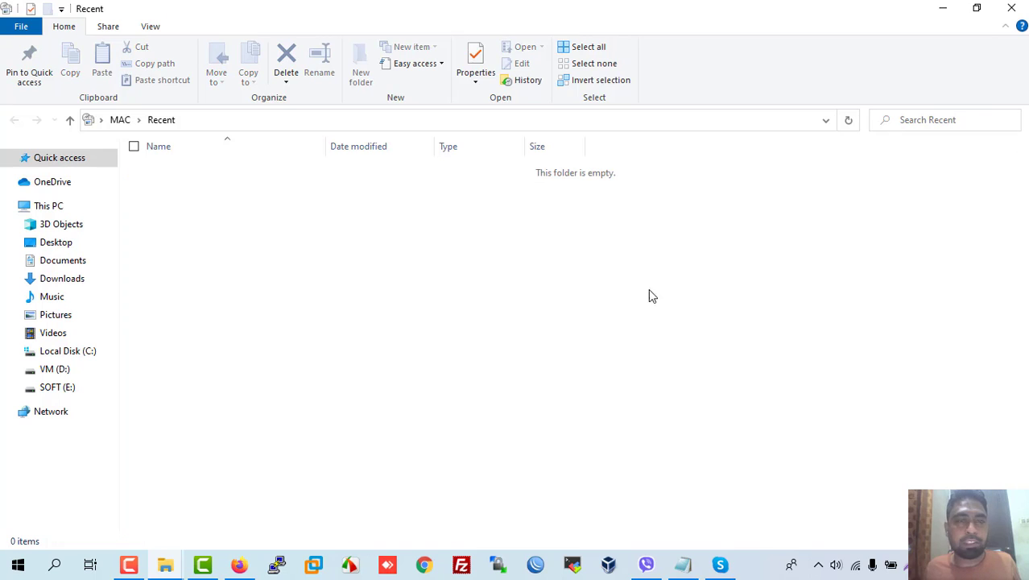
key(super+e)
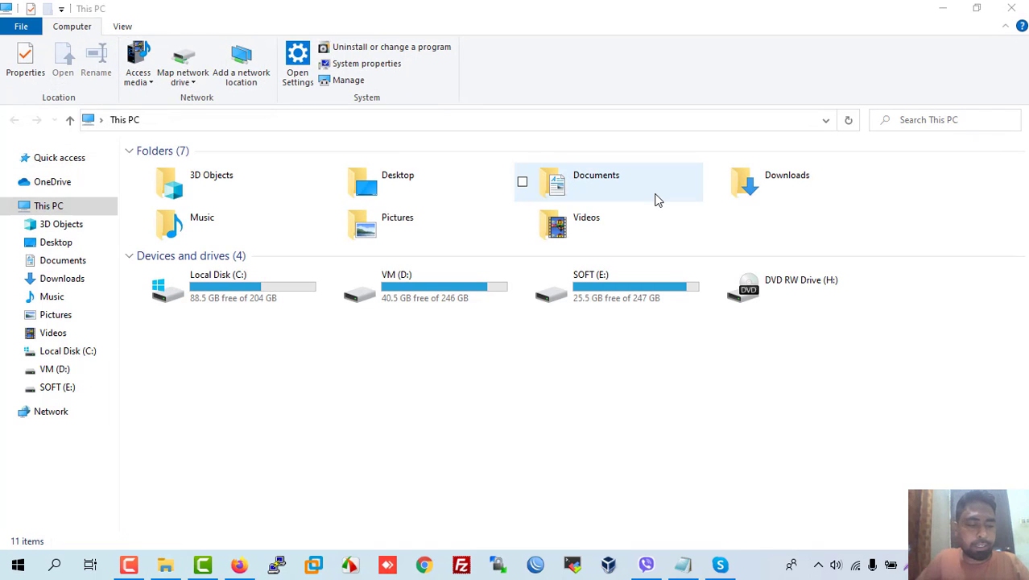
Open the Prefetch folder with the Run command prefetch and grant permanent access to it
key(super+r)
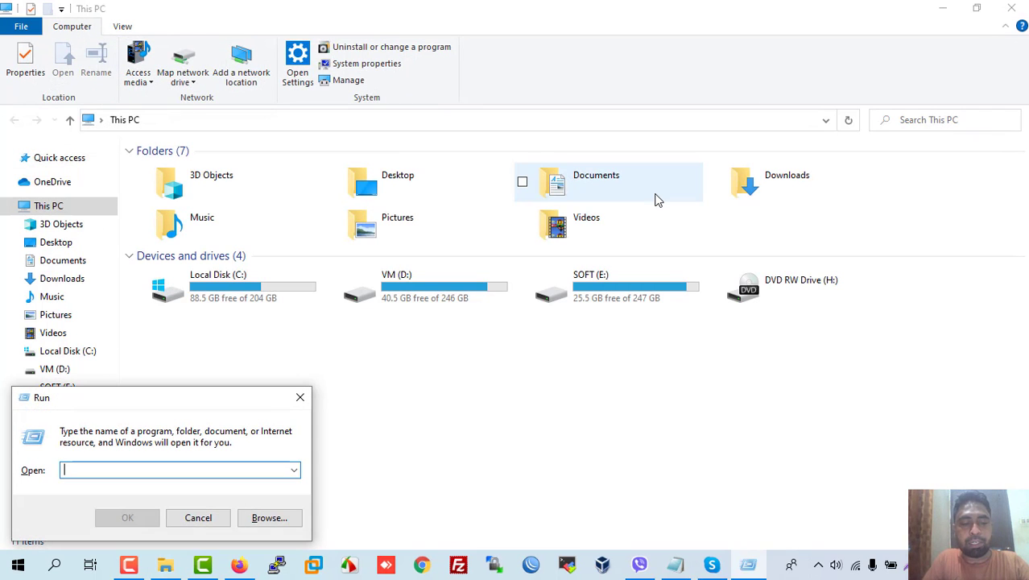
text(prfetch)
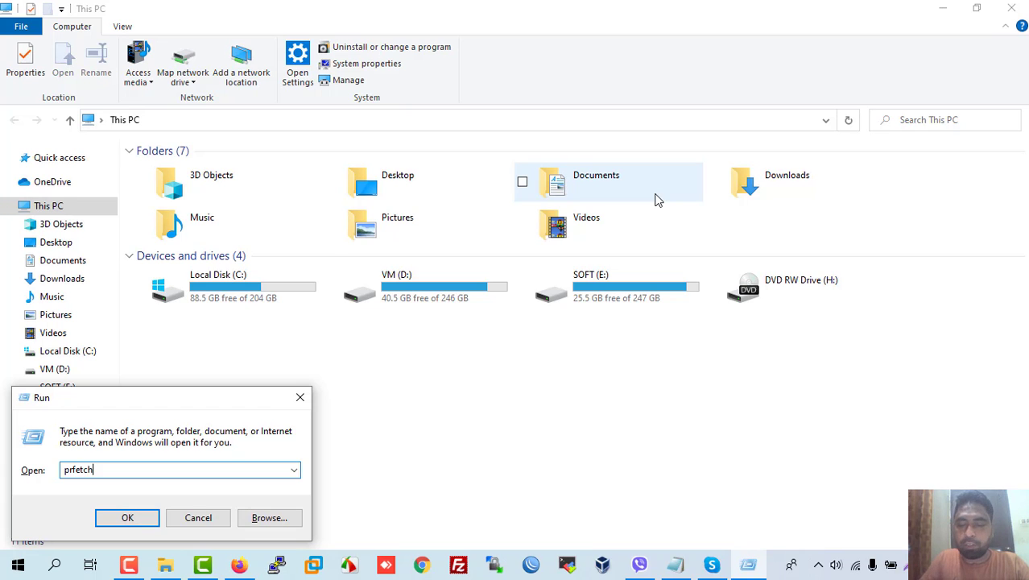
key(Return)
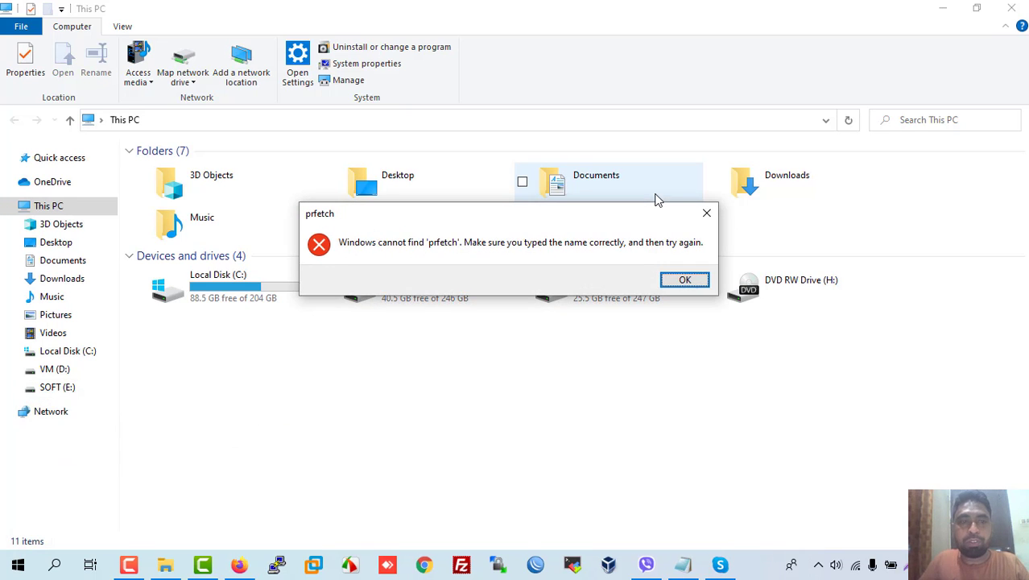
key(Return)
text(prefetch)
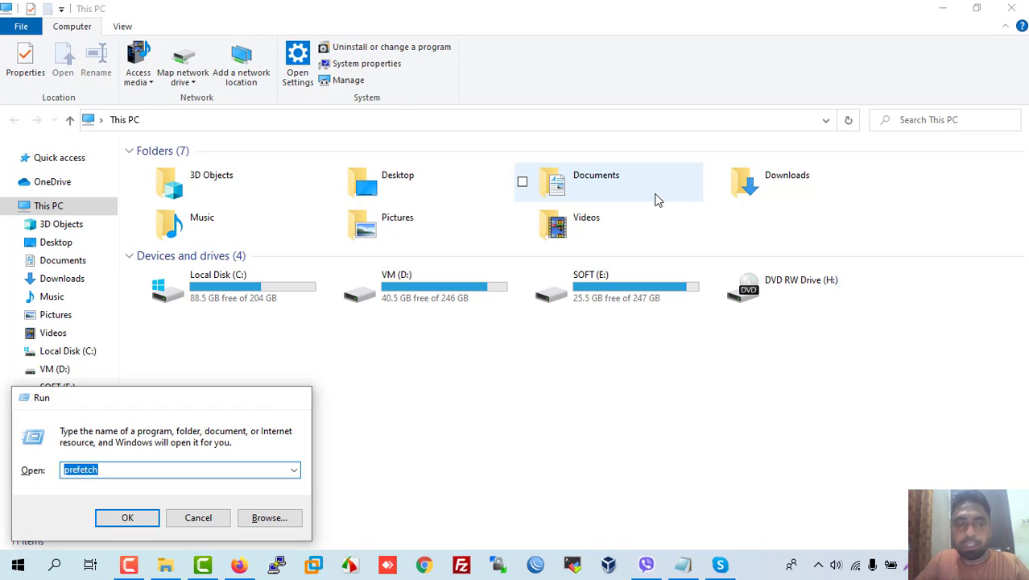
key(Return)
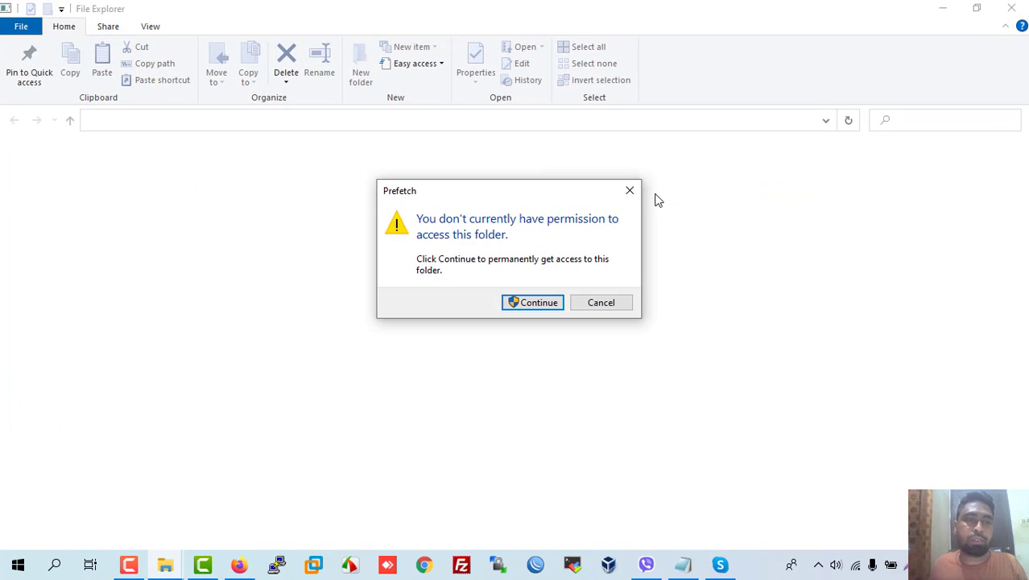
click(532, 305)
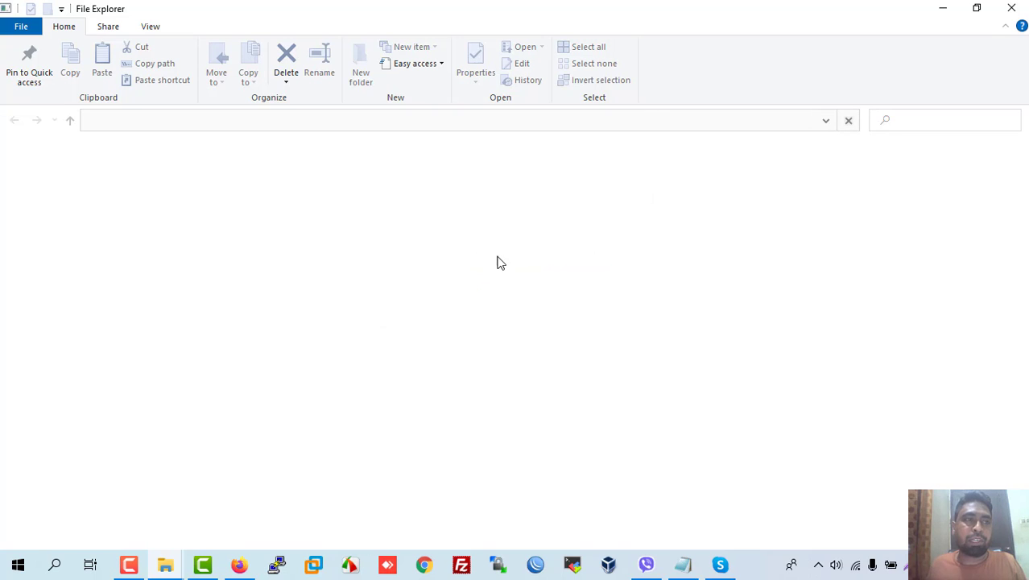
Delete all items in the Prefetch folder, skipping the file in use by SysMain
key(ctrl+a)
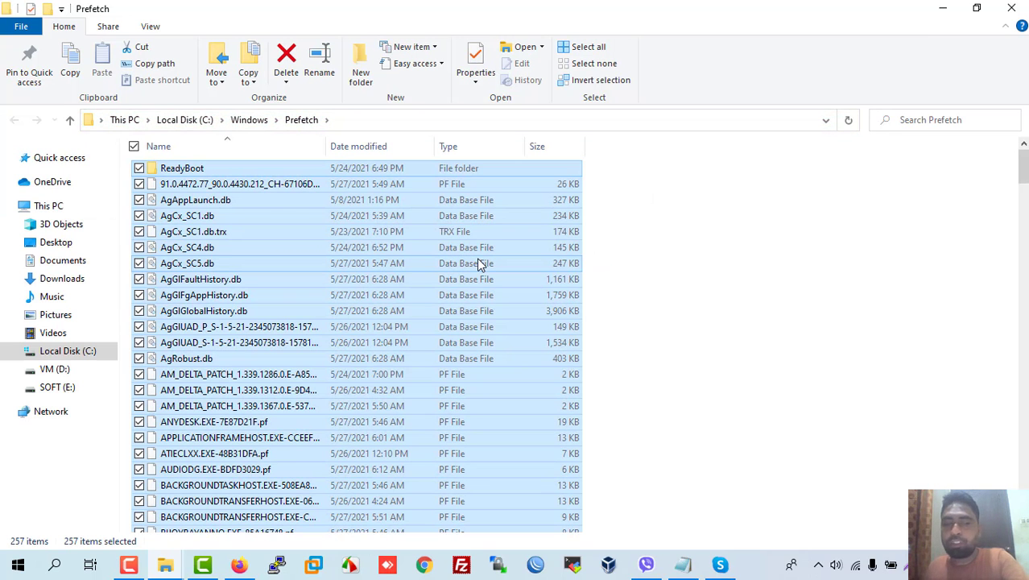
key(Delete)
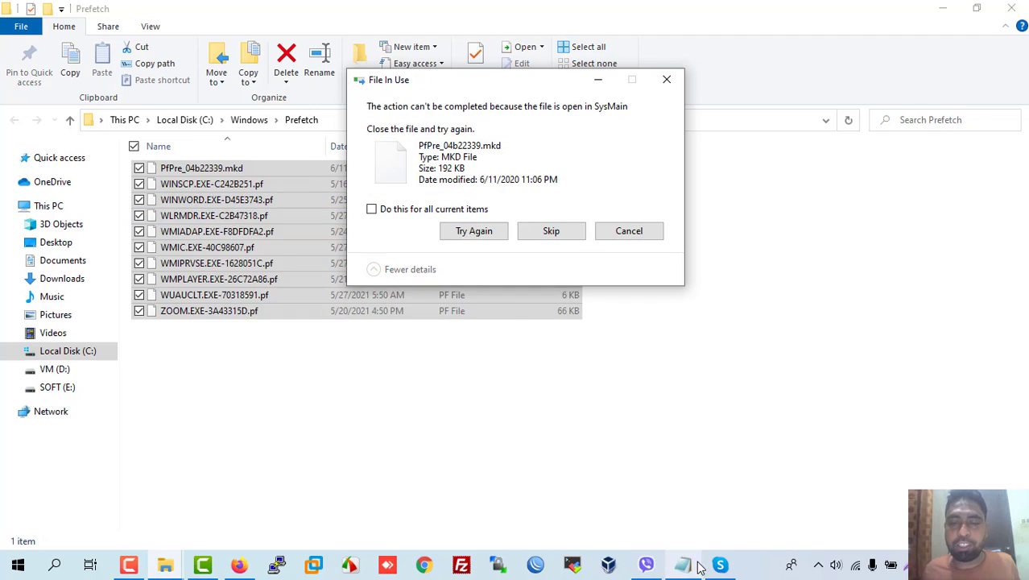
click(550, 235)
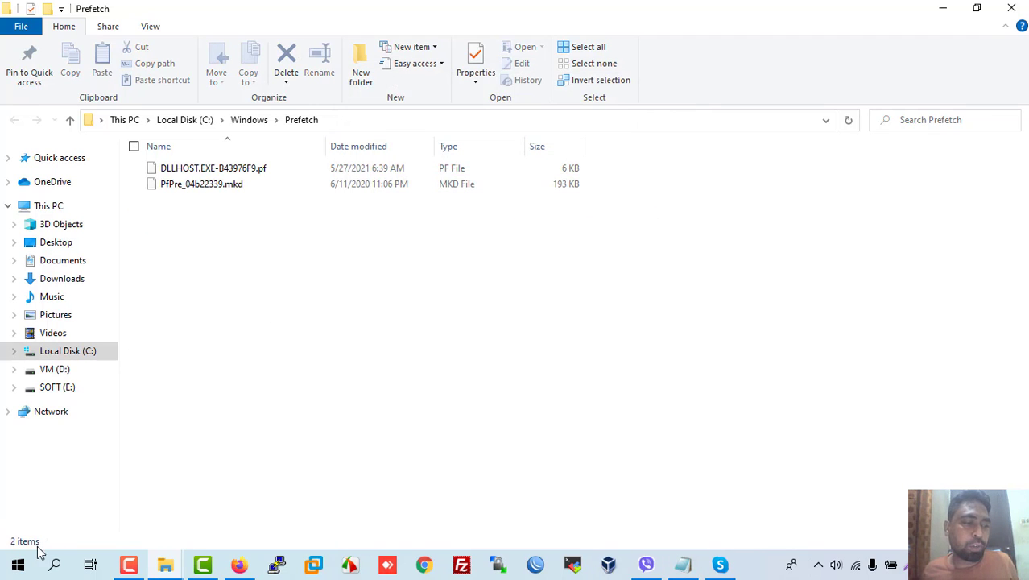
click(18, 568)
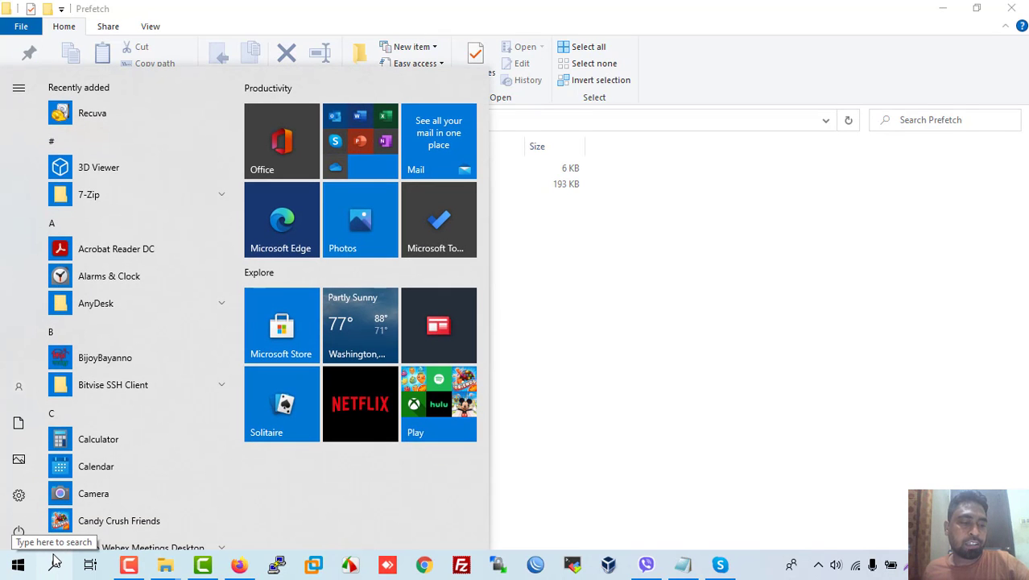
click(55, 563)
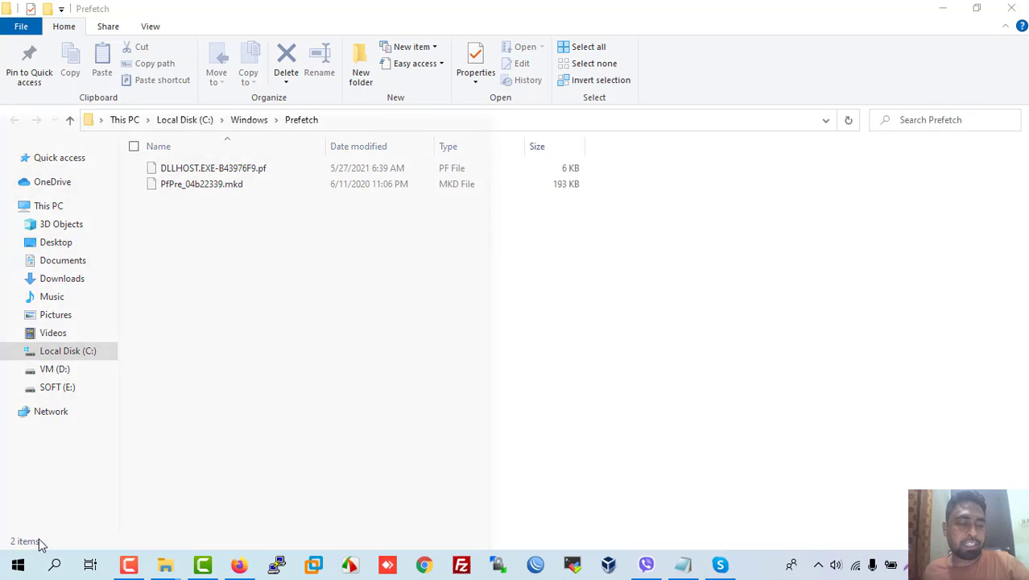
click(18, 565)
mouse_move(33, 544)
key(super+r)
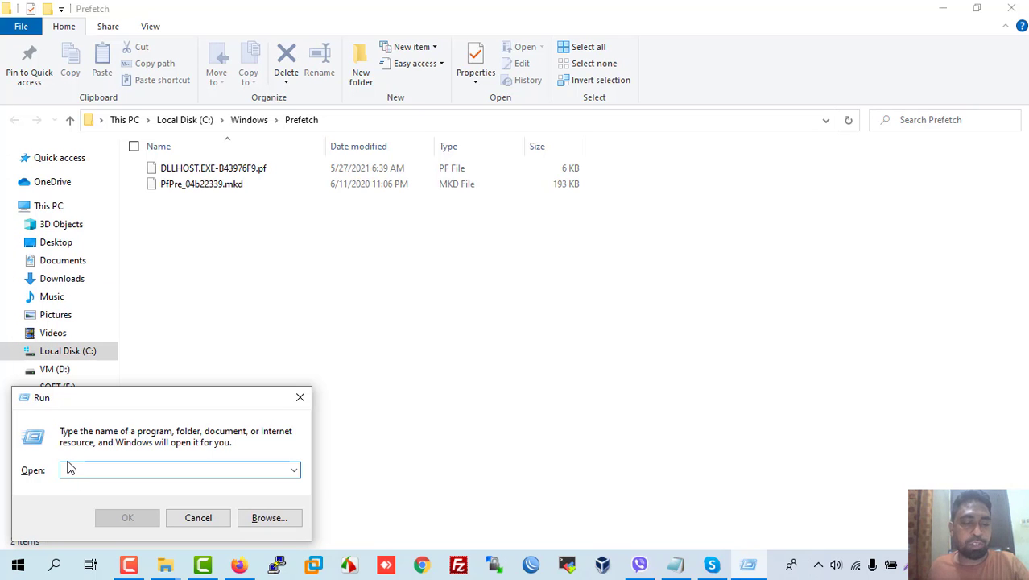
Review the tips list in Fari.txt in Notepad for the next cleanup item, and minimize the note
click(676, 567)
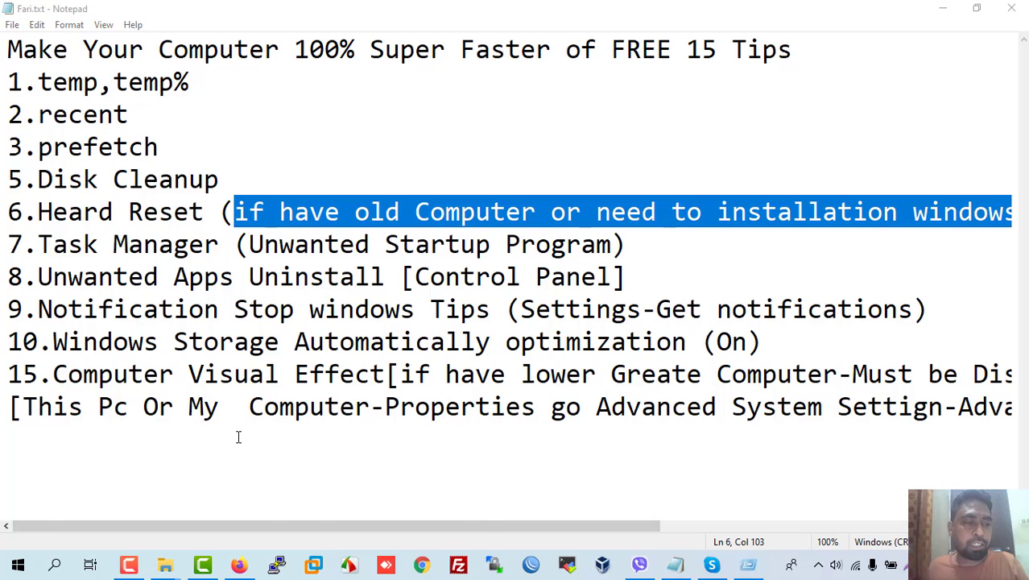
key(super)
click(605, 161)
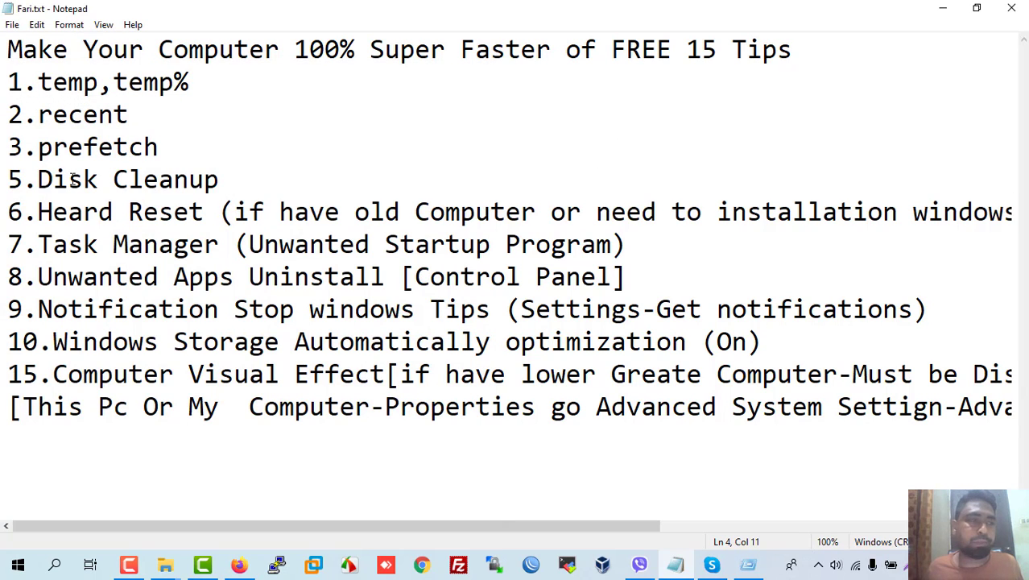
drag(172, 142, 80, 112)
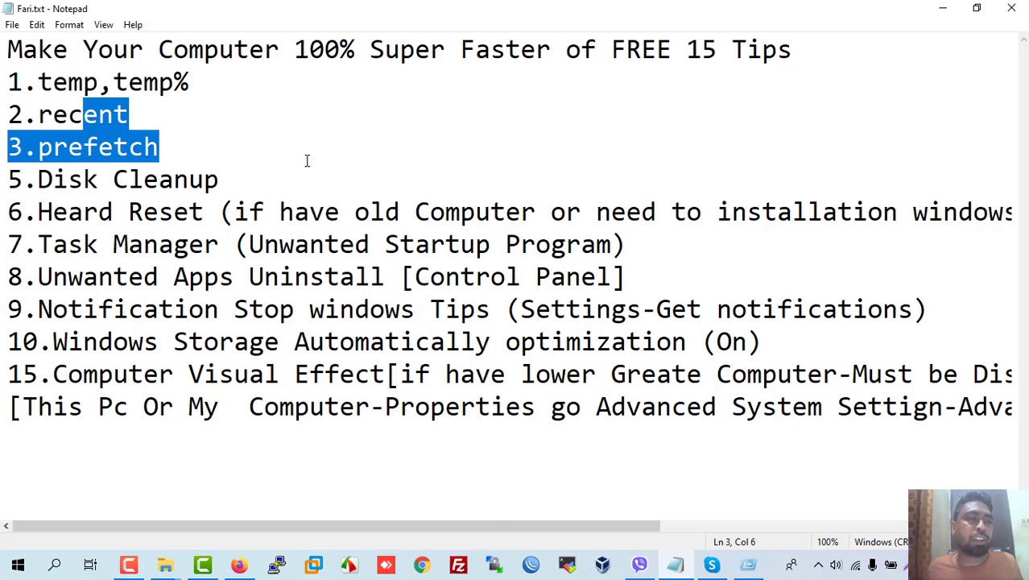
click(944, 8)
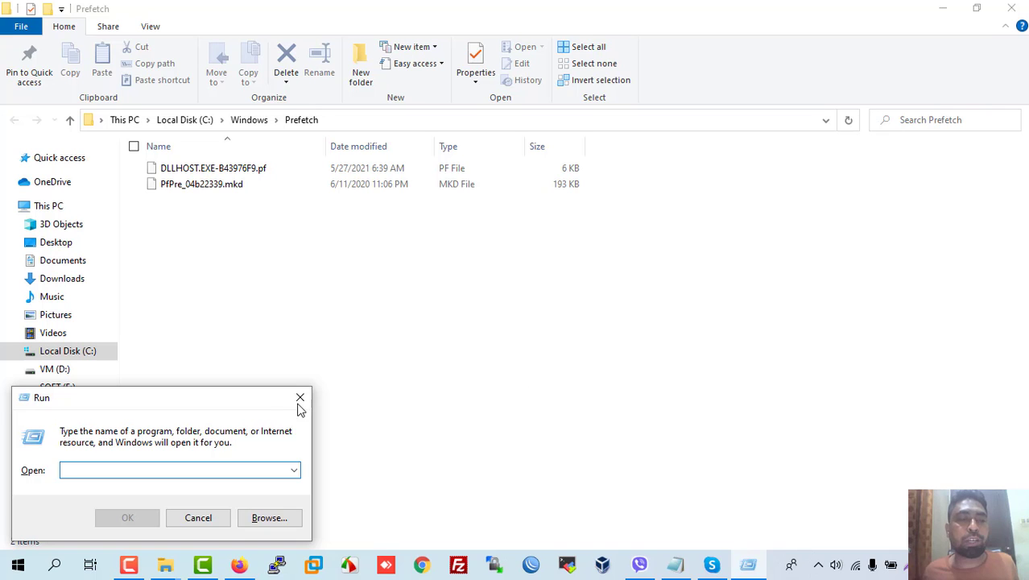
Close the Run dialog, the Prefetch folder window and the This PC window
click(298, 407)
click(1011, 8)
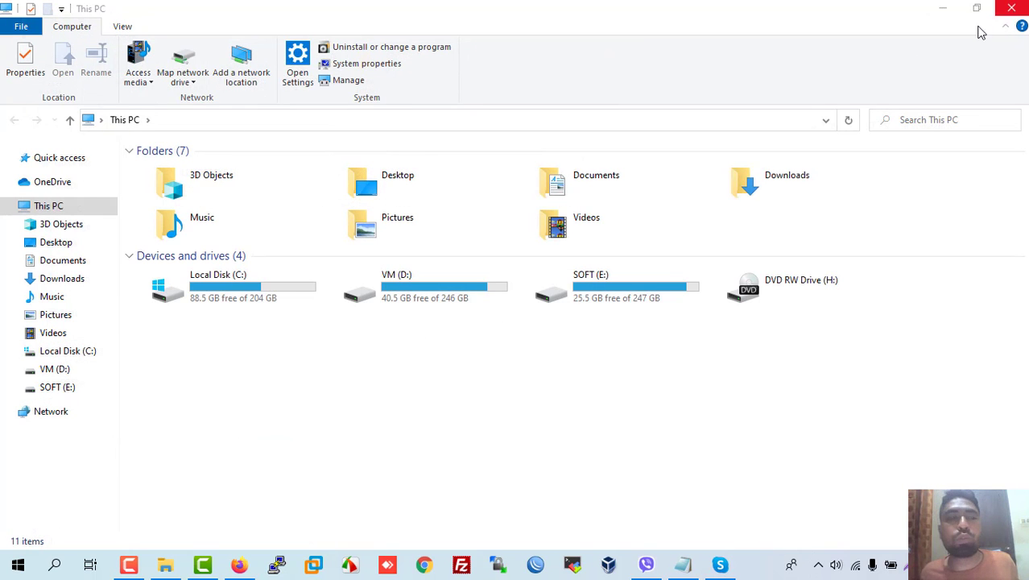
click(1012, 8)
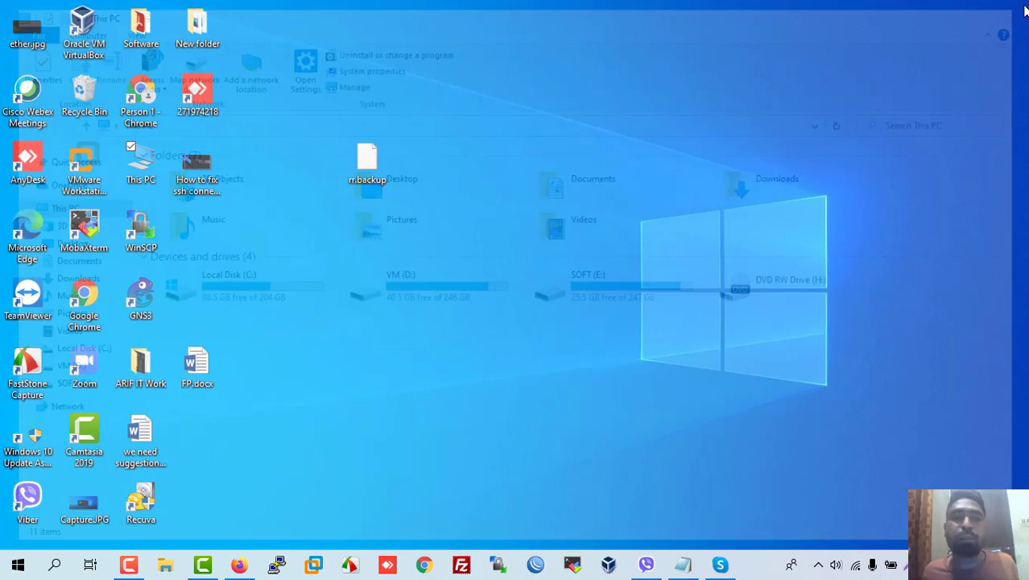
right_click(727, 75)
click(763, 117)
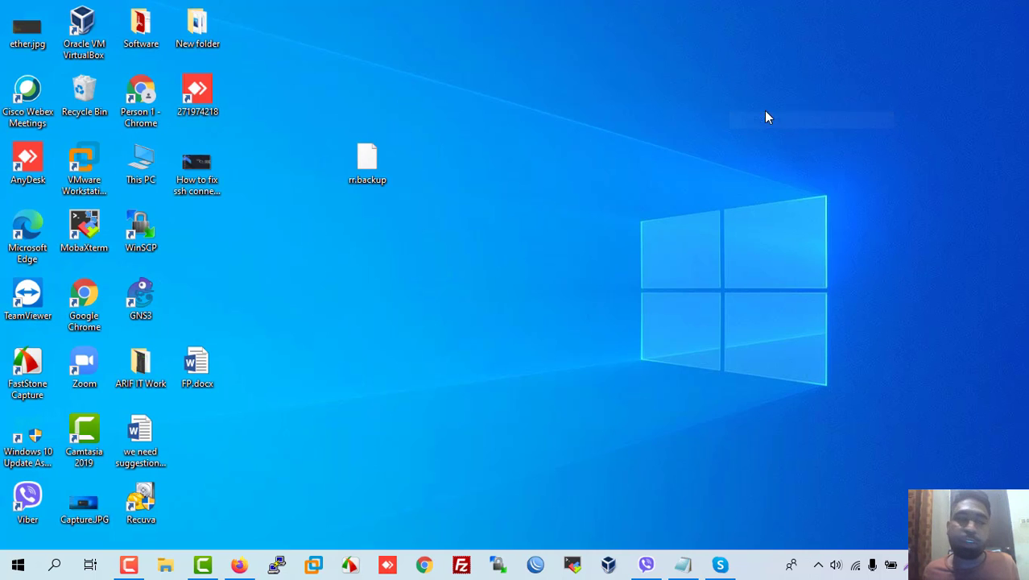
click(16, 568)
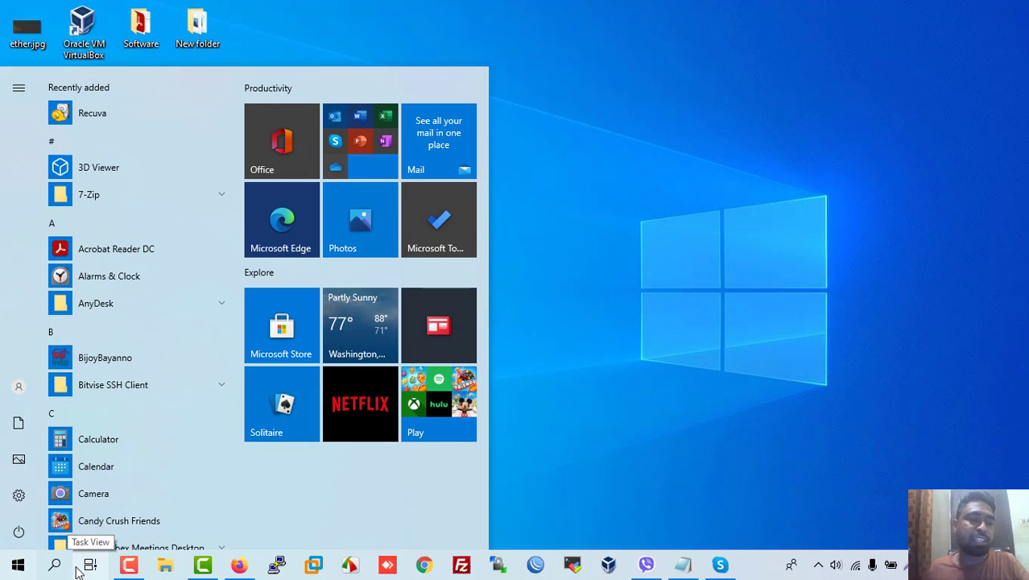
click(628, 321)
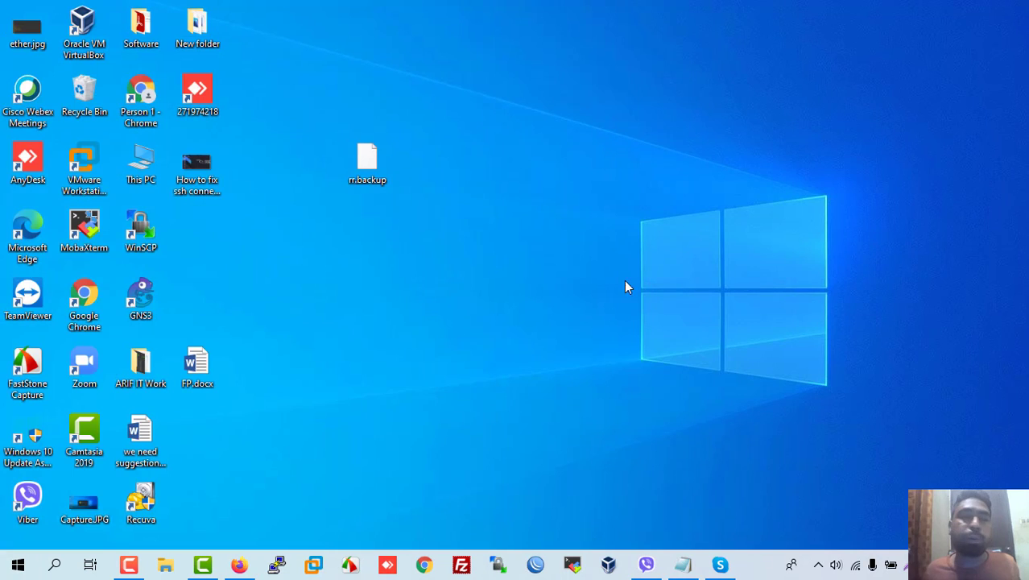
View the general properties of Local Disk (C:) from This PC, and close the properties and the window
double_click(158, 171)
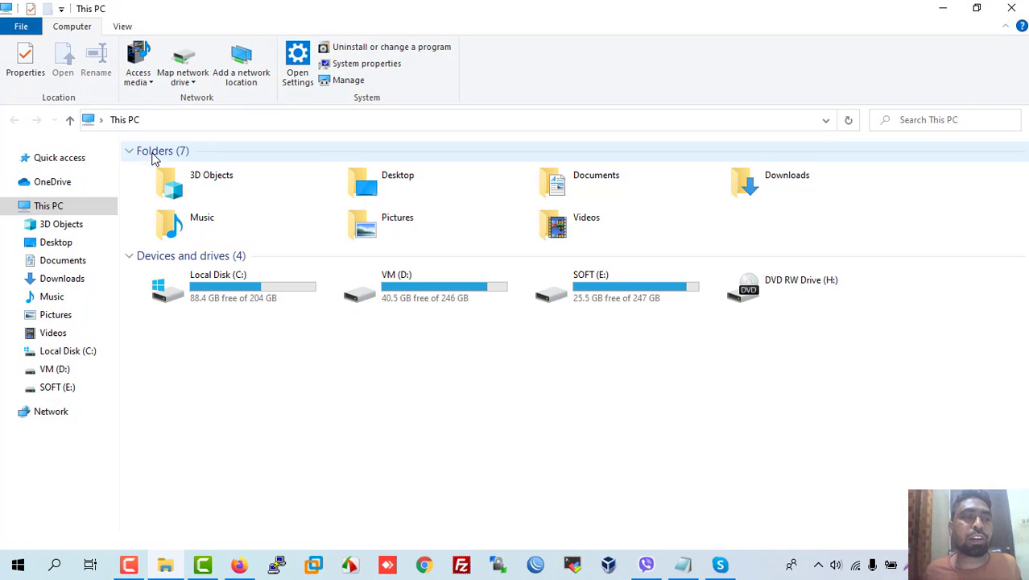
right_click(233, 286)
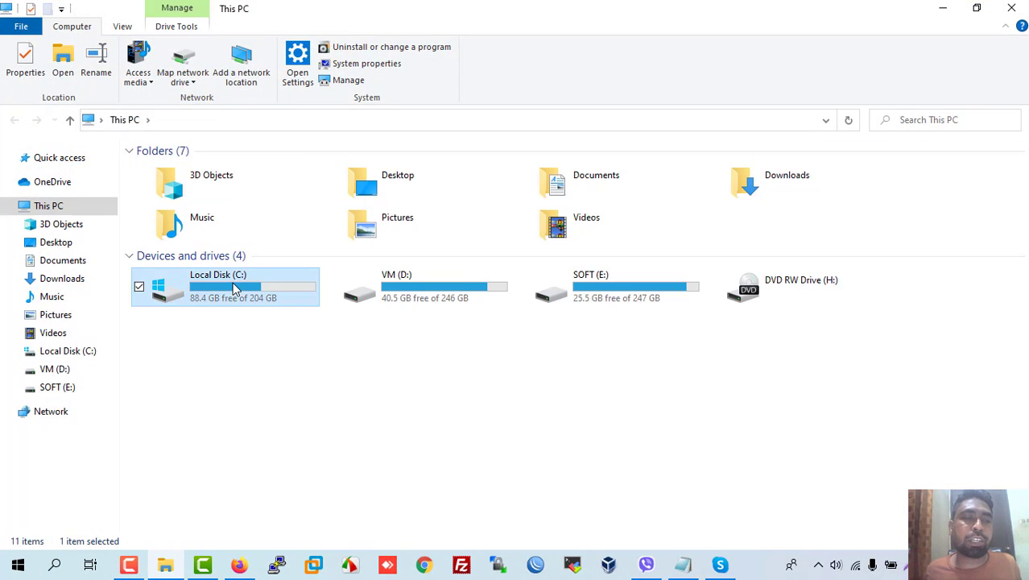
click(291, 538)
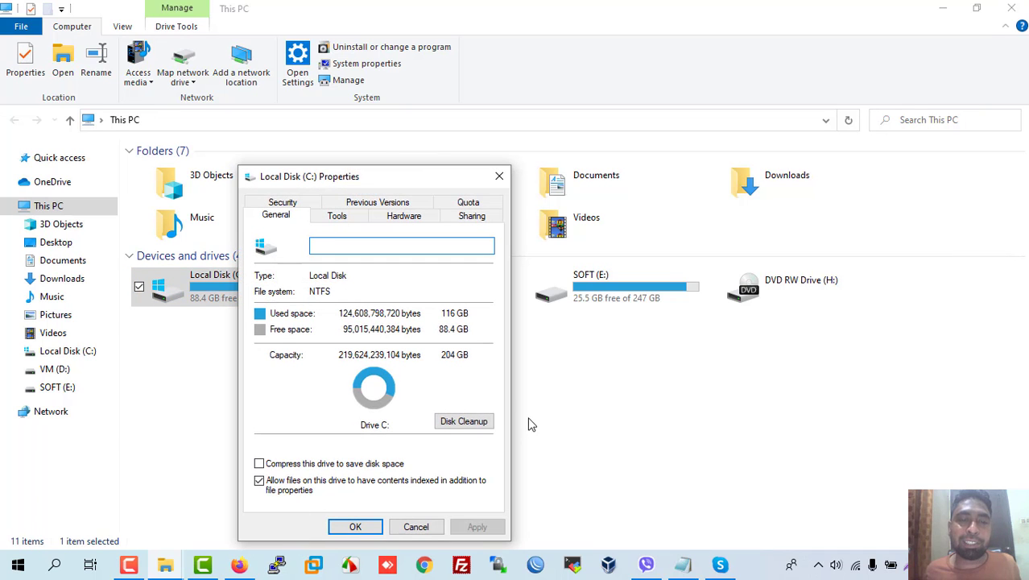
click(943, 8)
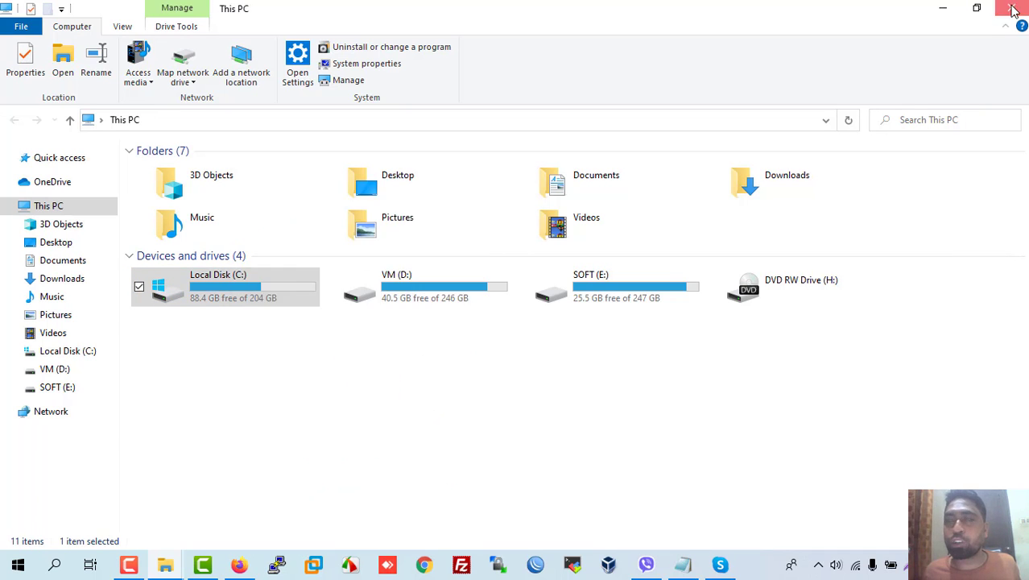
click(237, 493)
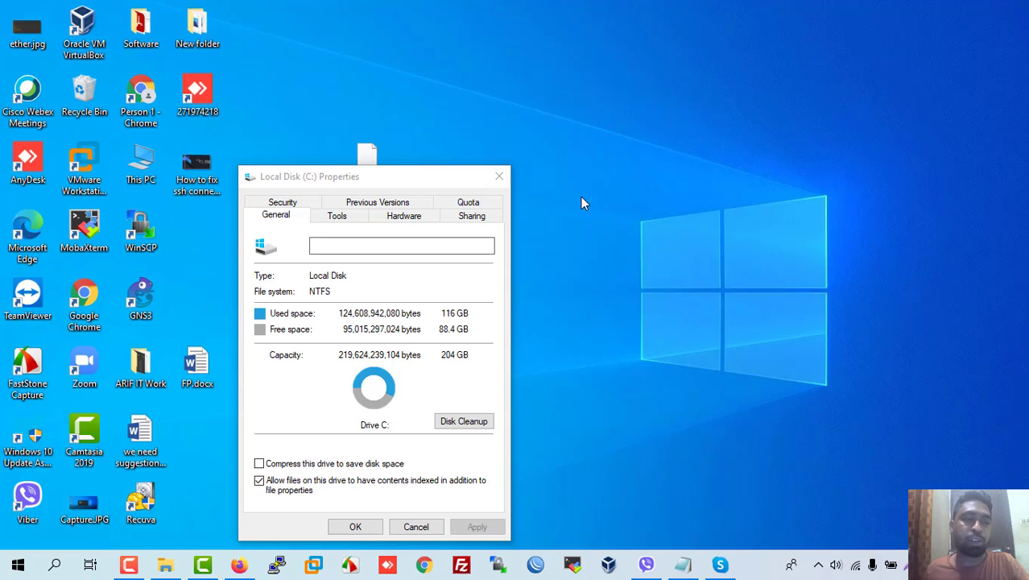
click(506, 175)
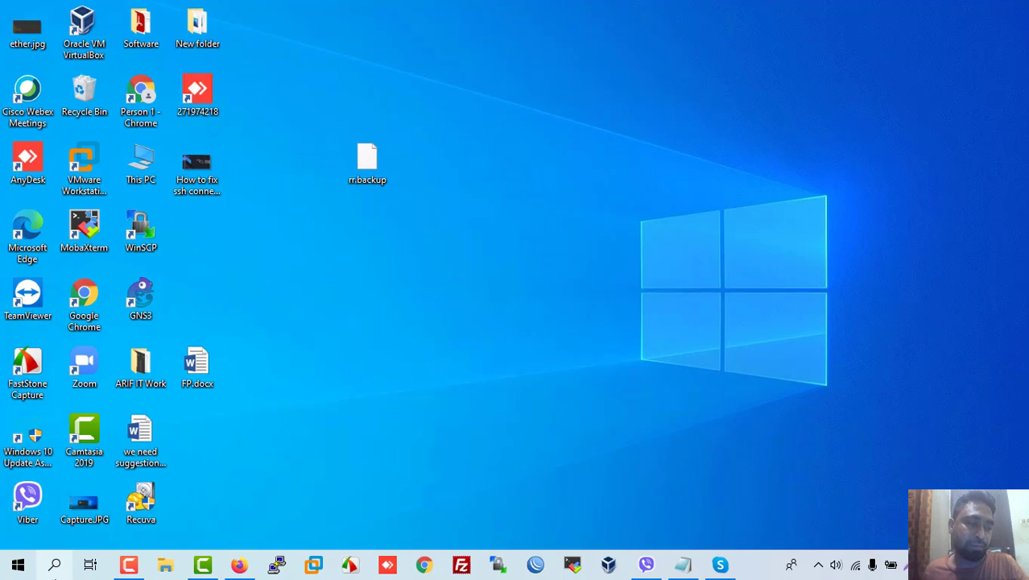
Find and open Disk Cleanup through Windows search and start it for drive C:
click(56, 567)
text(d)
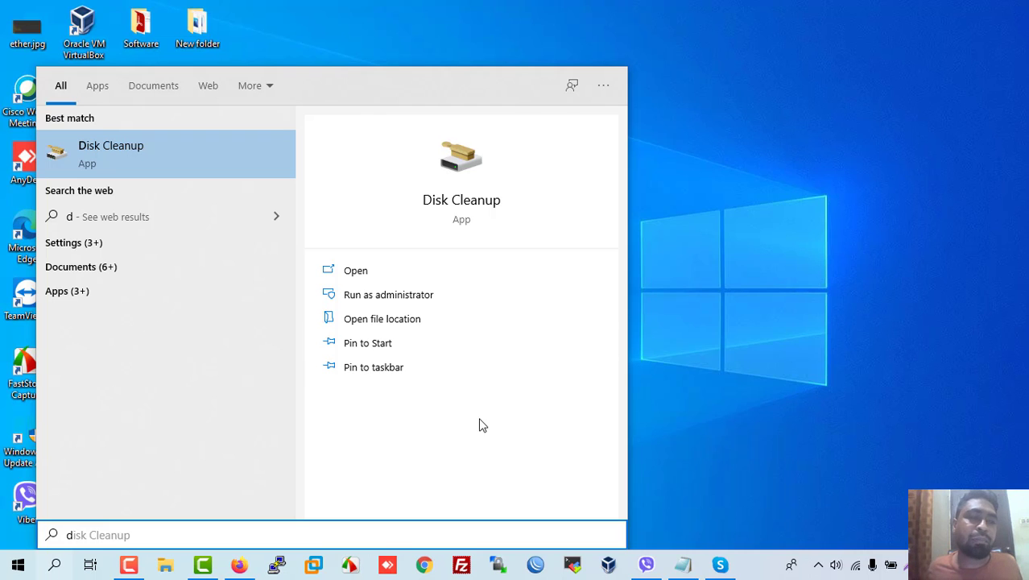
click(121, 149)
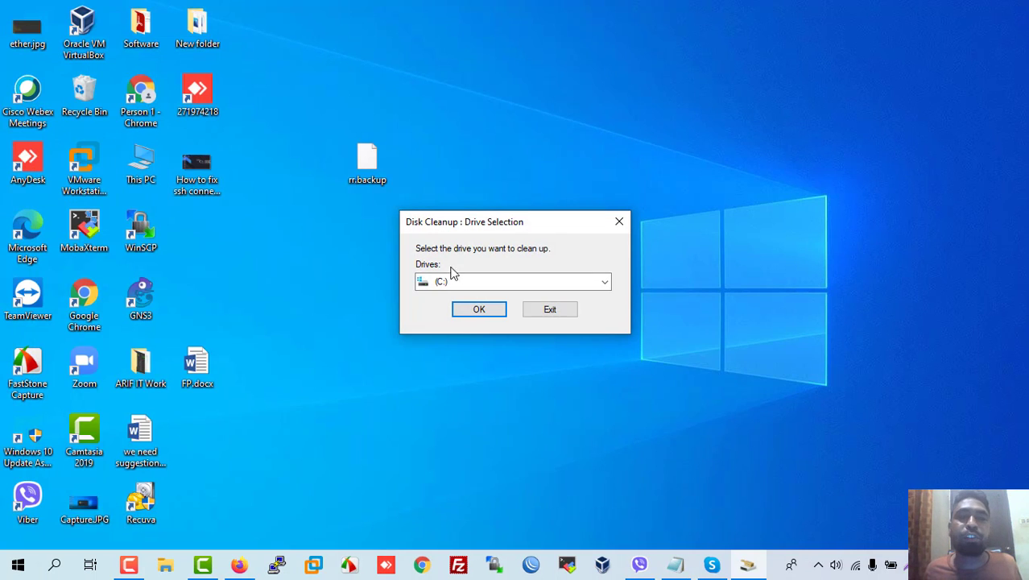
click(492, 290)
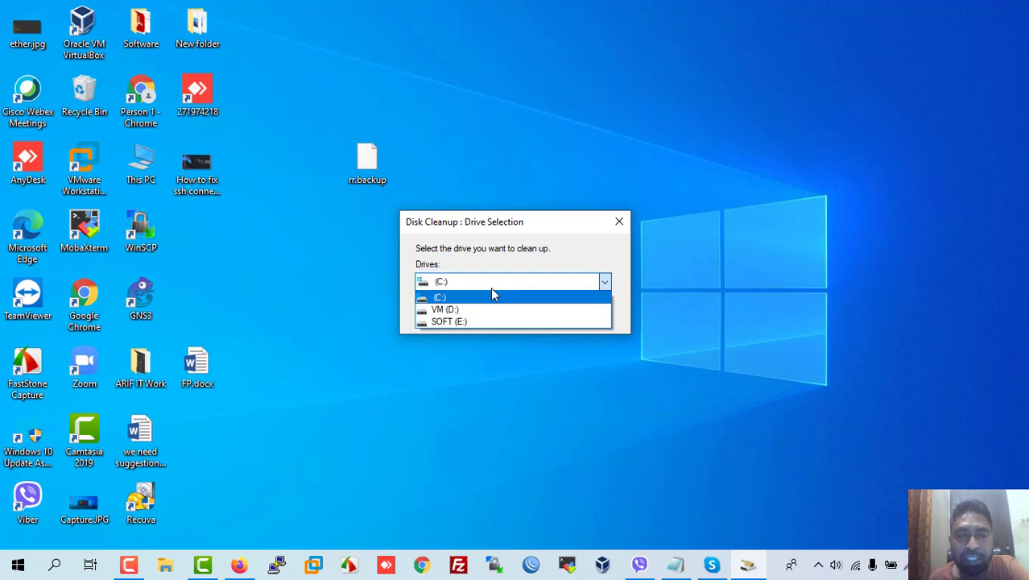
click(478, 298)
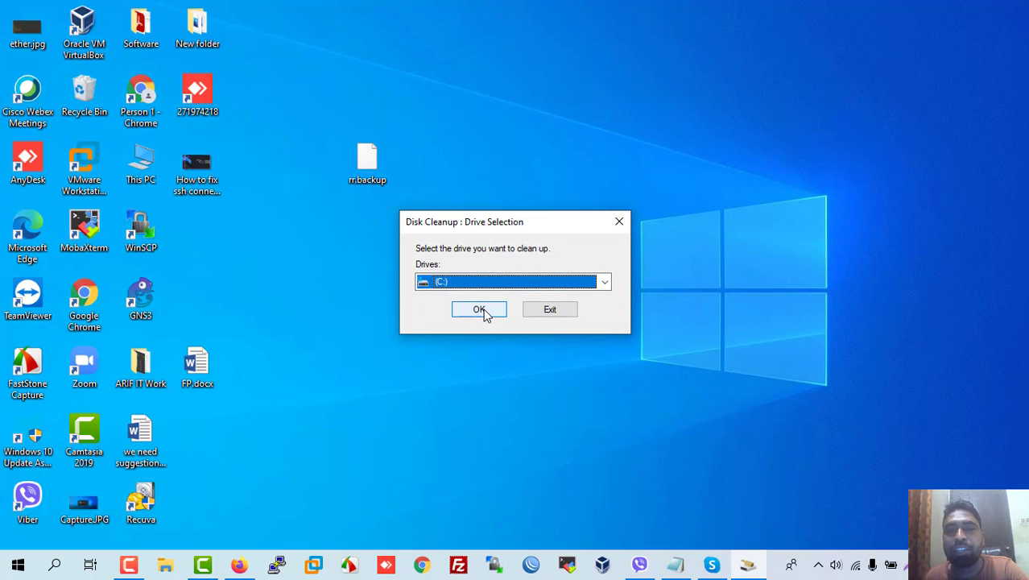
click(481, 311)
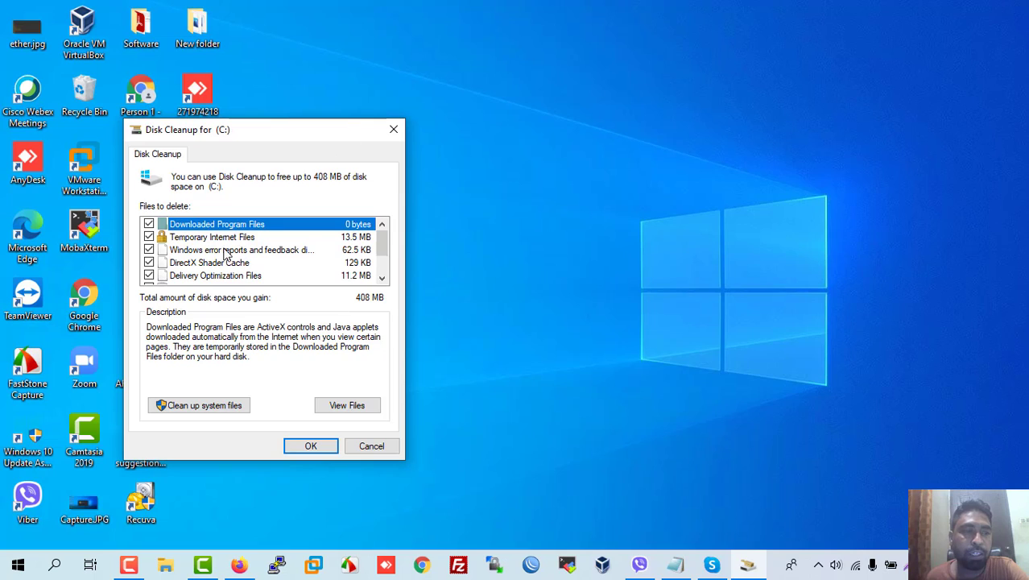
Review the categories of files to delete on drive C: and start the cleanup of system files
scroll(193, 278, down, 1)
scroll(189, 273, up, 1)
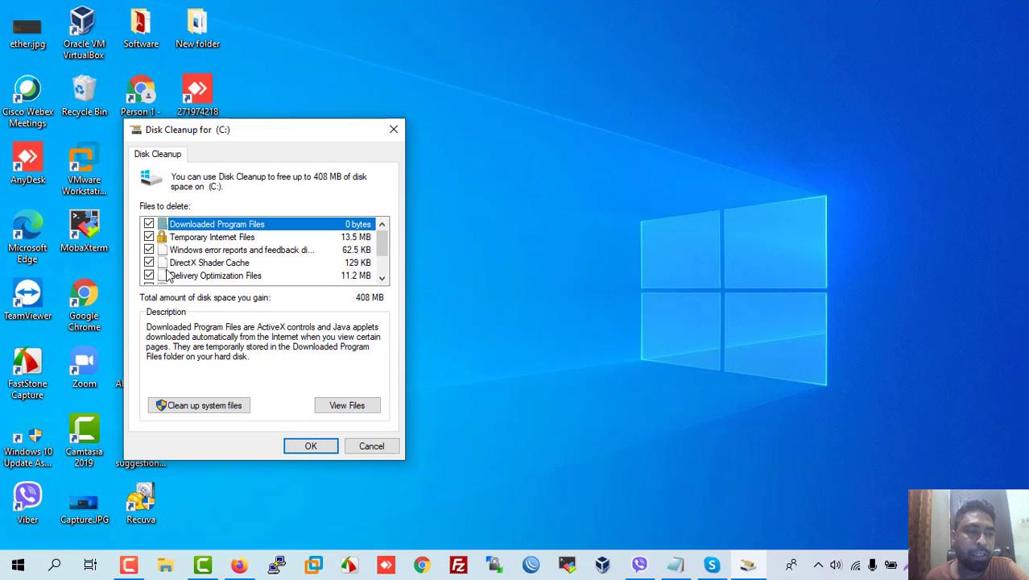
scroll(166, 274, down, 1)
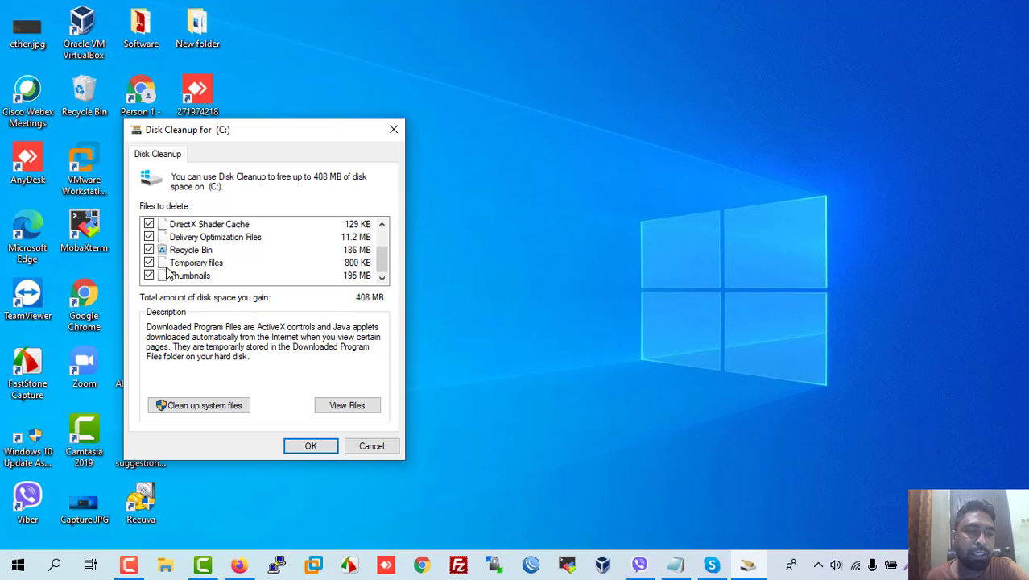
click(204, 406)
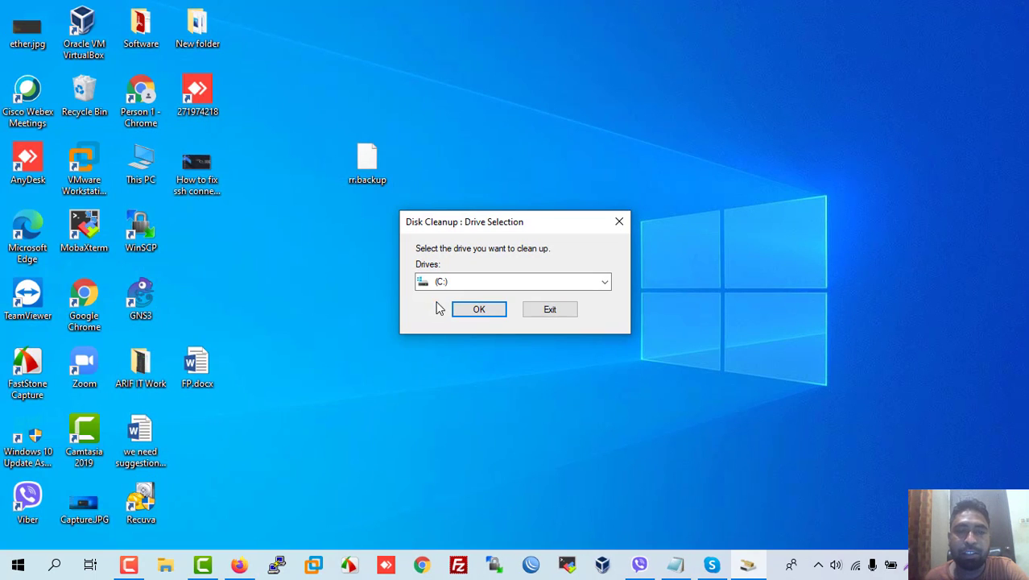
Confirm drive C: for the system file cleanup scan and refresh the desktop while it calculates
click(479, 311)
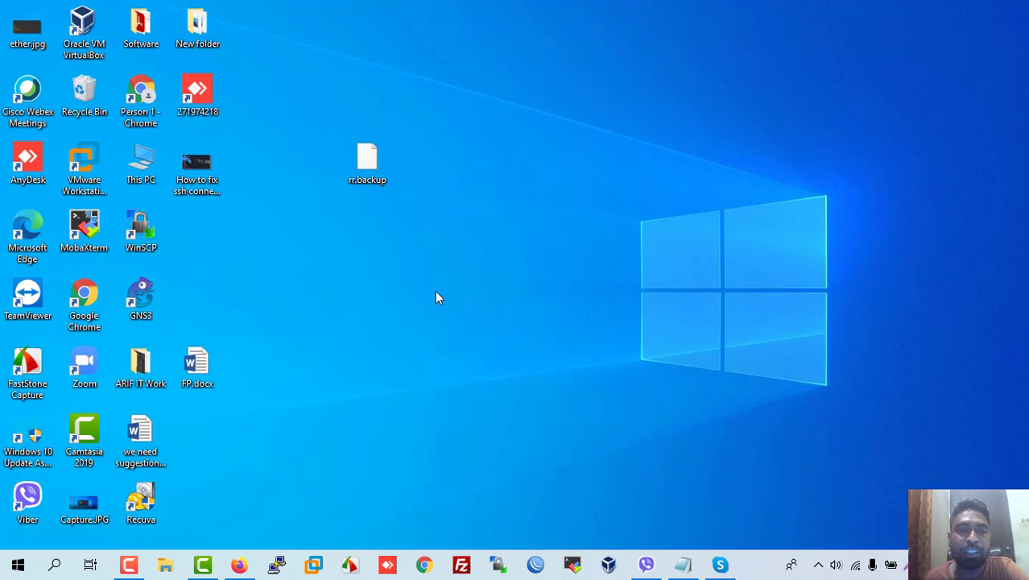
right_click(431, 263)
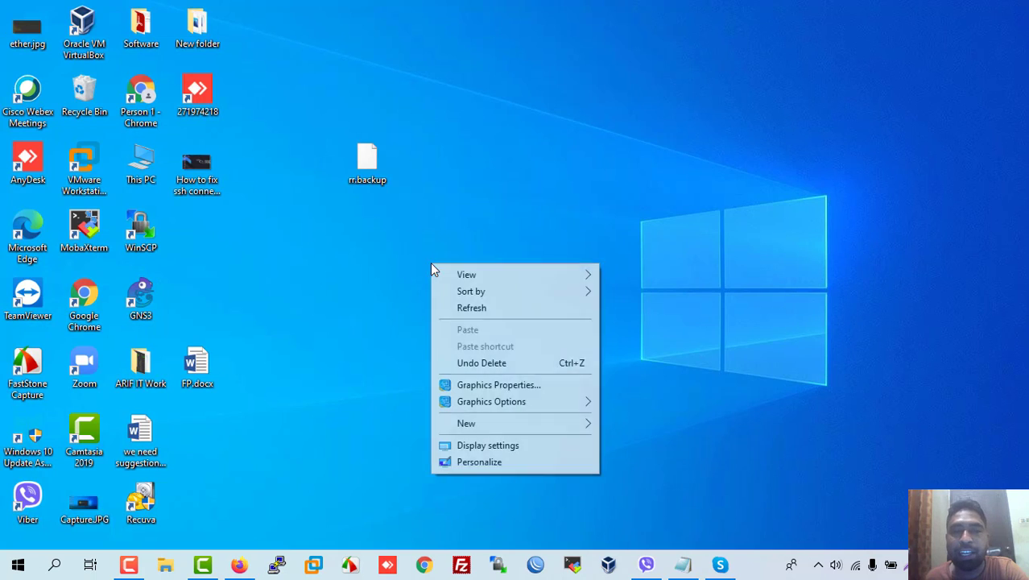
click(480, 309)
drag(499, 231, 501, 203)
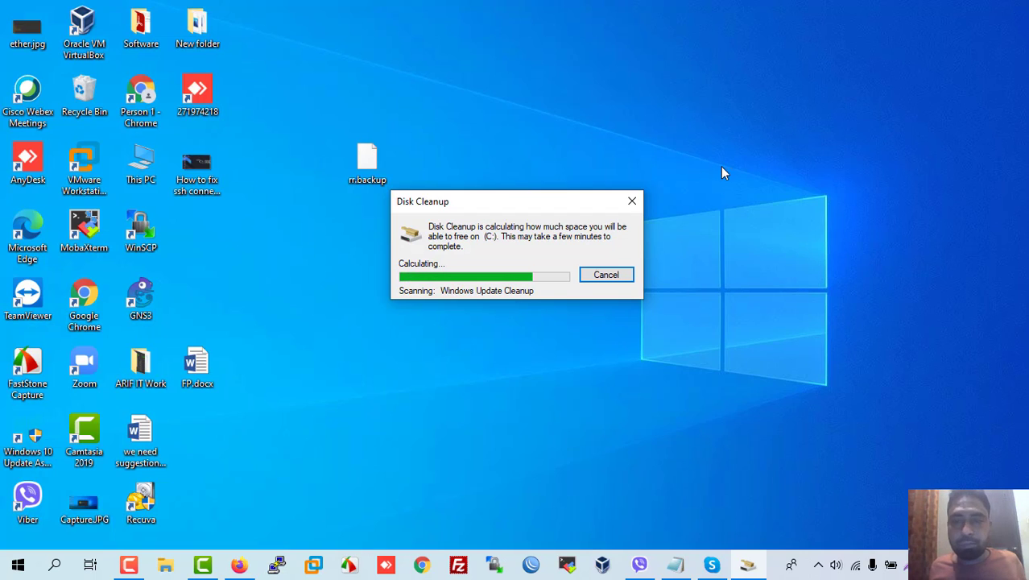
right_click(745, 133)
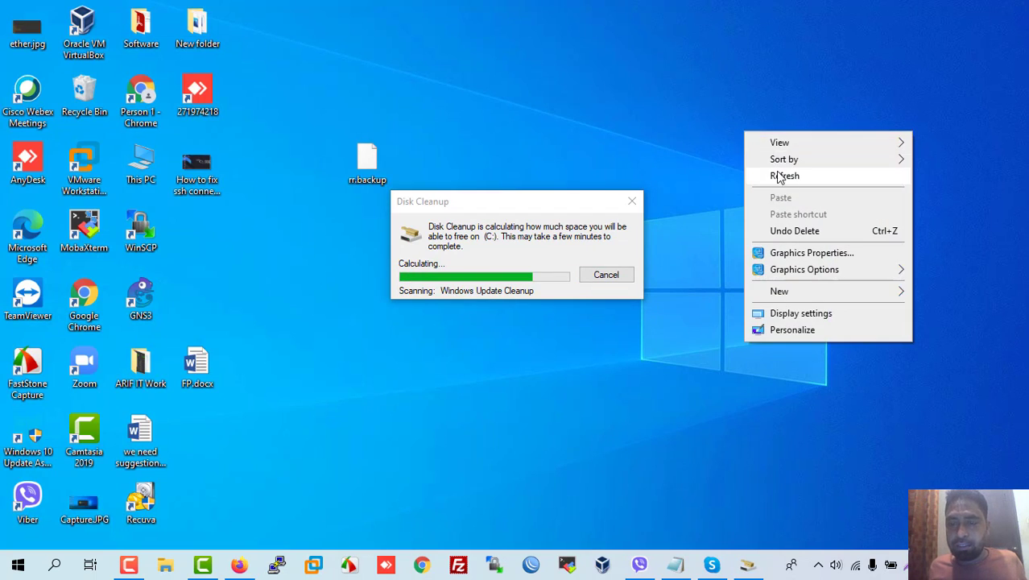
click(780, 175)
key(F9)
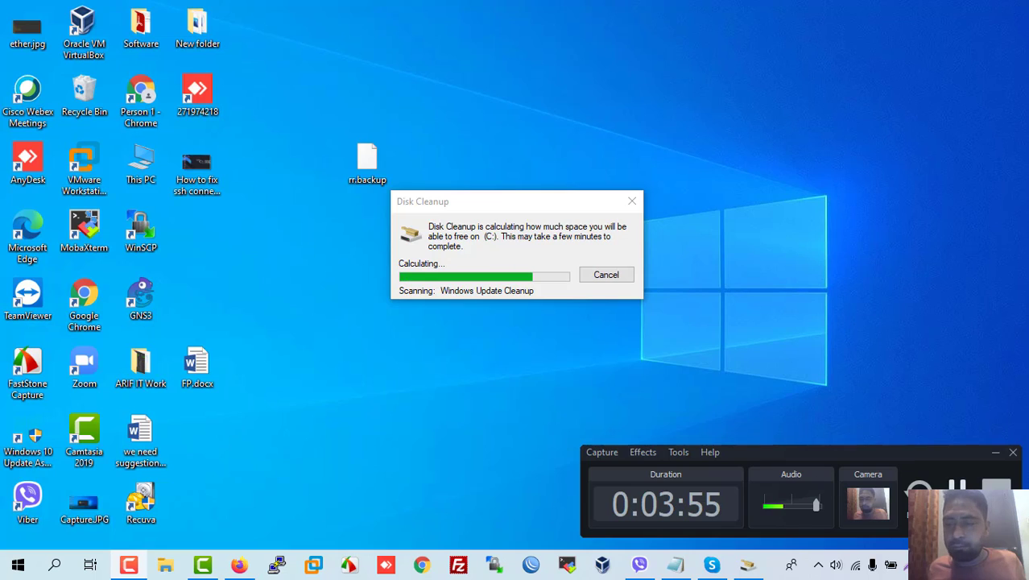
key(F9)
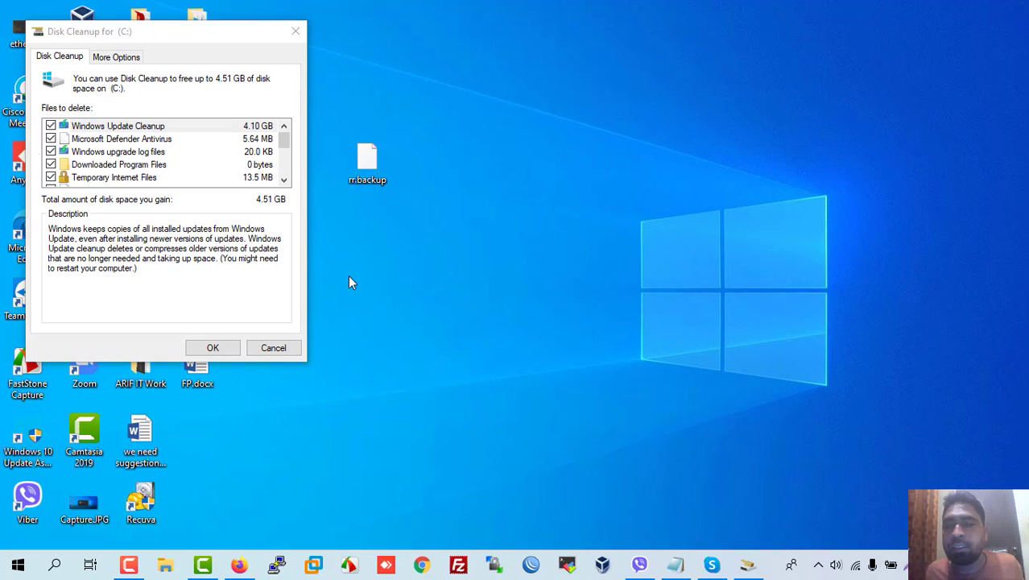
Review the checked system file categories for drive C: and permanently delete these files
click(223, 30)
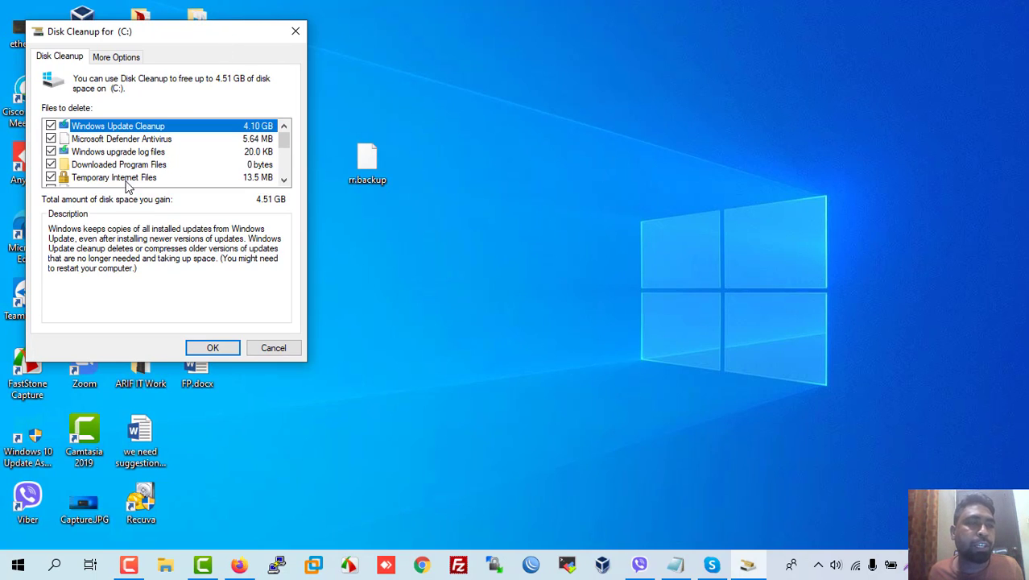
scroll(117, 169, down, 3)
scroll(118, 169, down, 1)
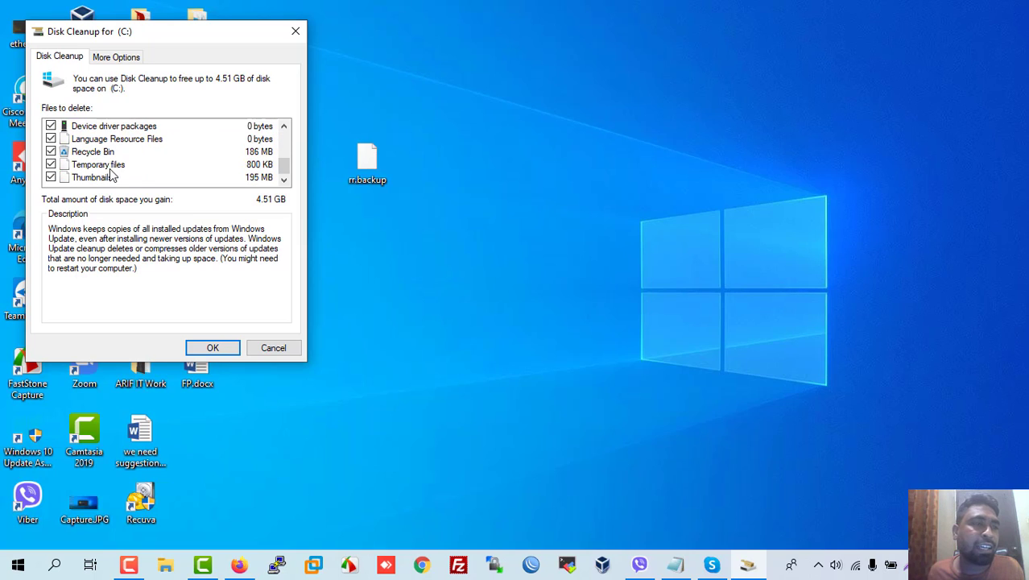
scroll(105, 177, up, 2)
scroll(58, 184, up, 1)
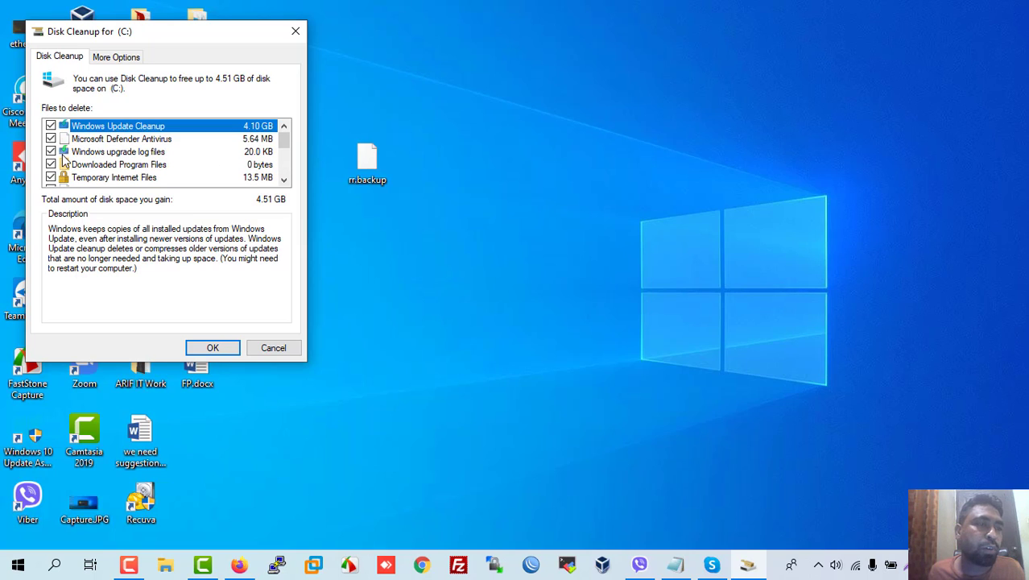
scroll(64, 155, down, 3)
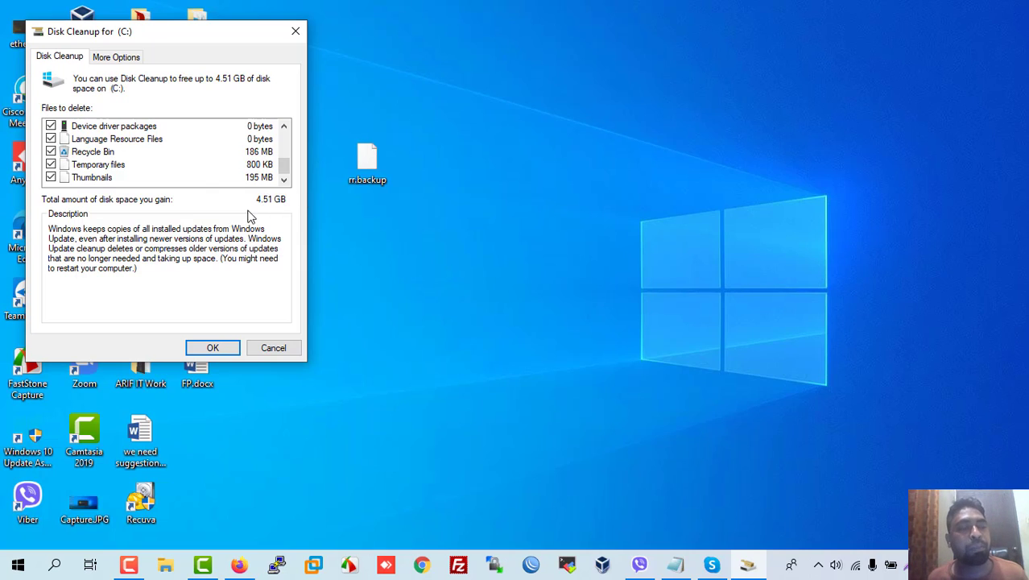
scroll(83, 154, up, 3)
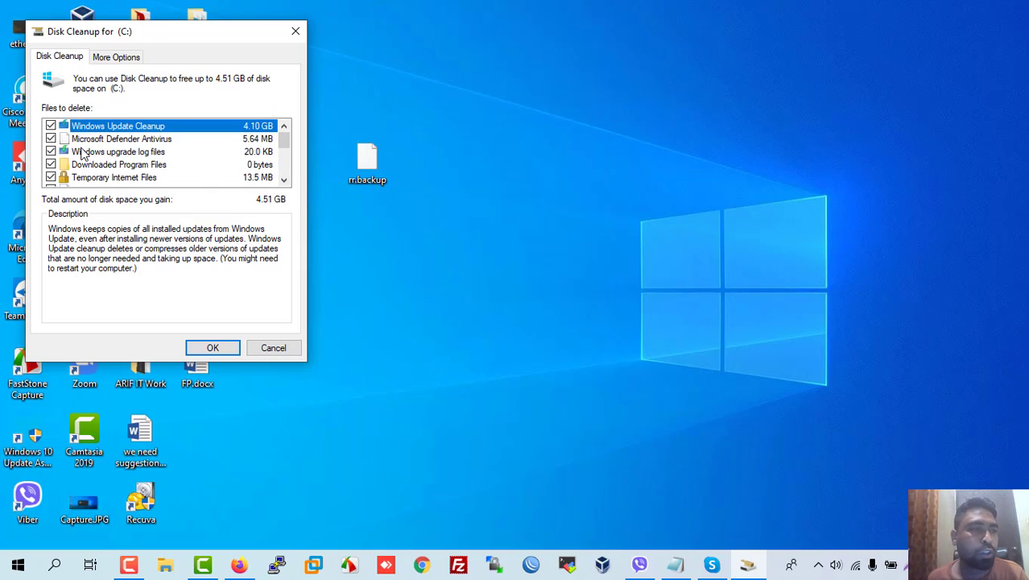
click(211, 352)
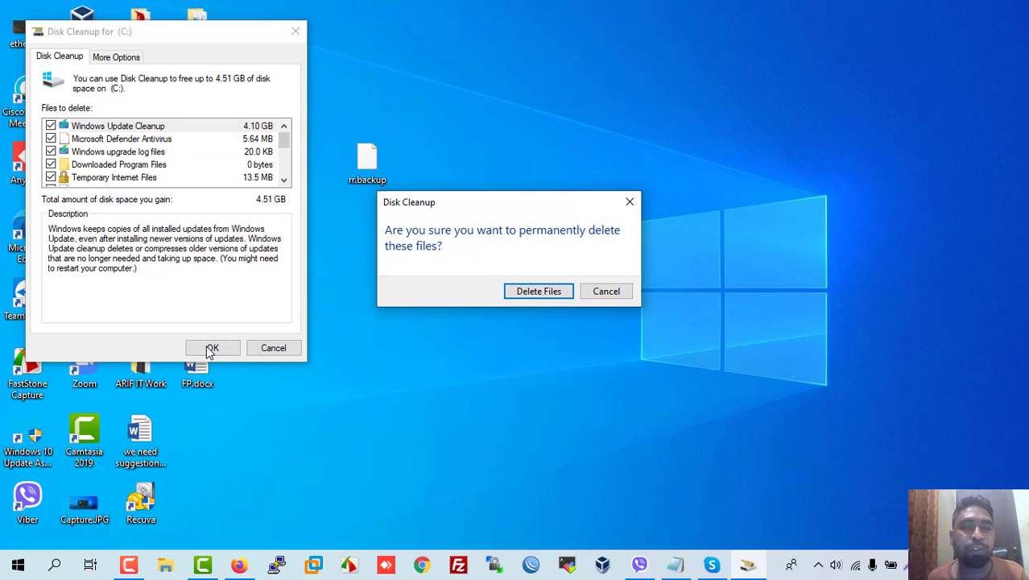
click(535, 294)
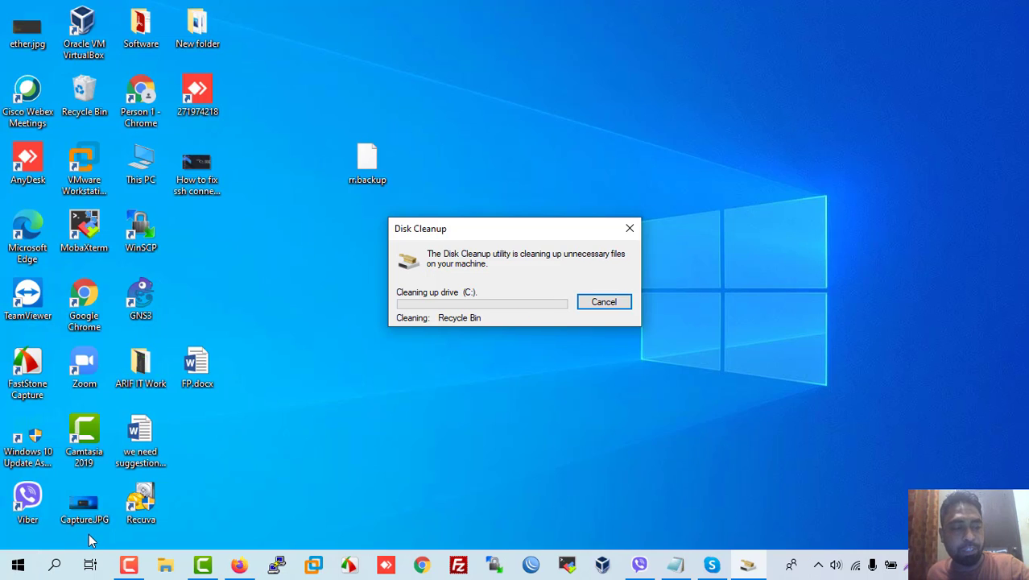
Find Disk Cleanup again through Windows search, select it, and close the empty Run dialog
key(super+r)
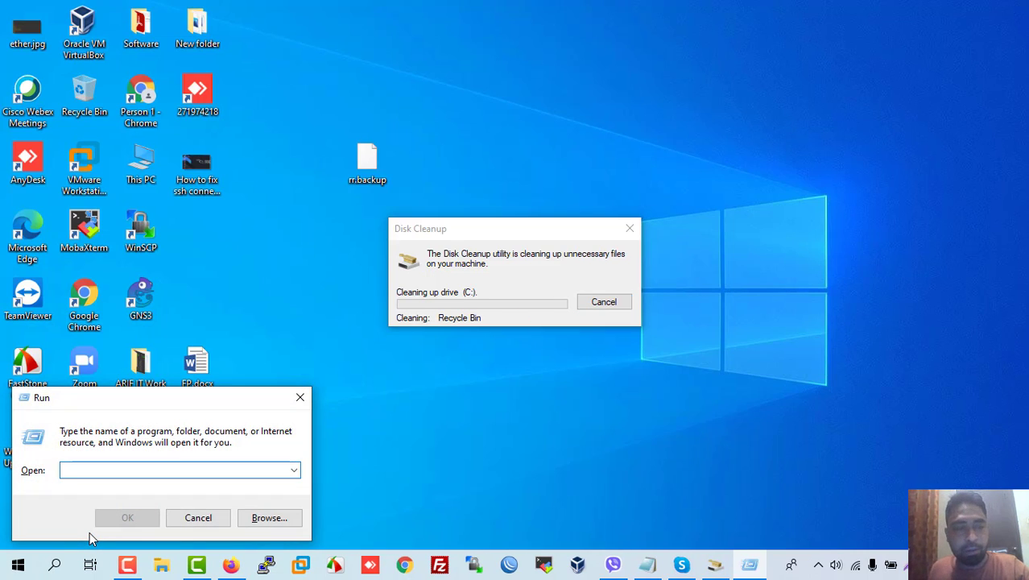
click(54, 565)
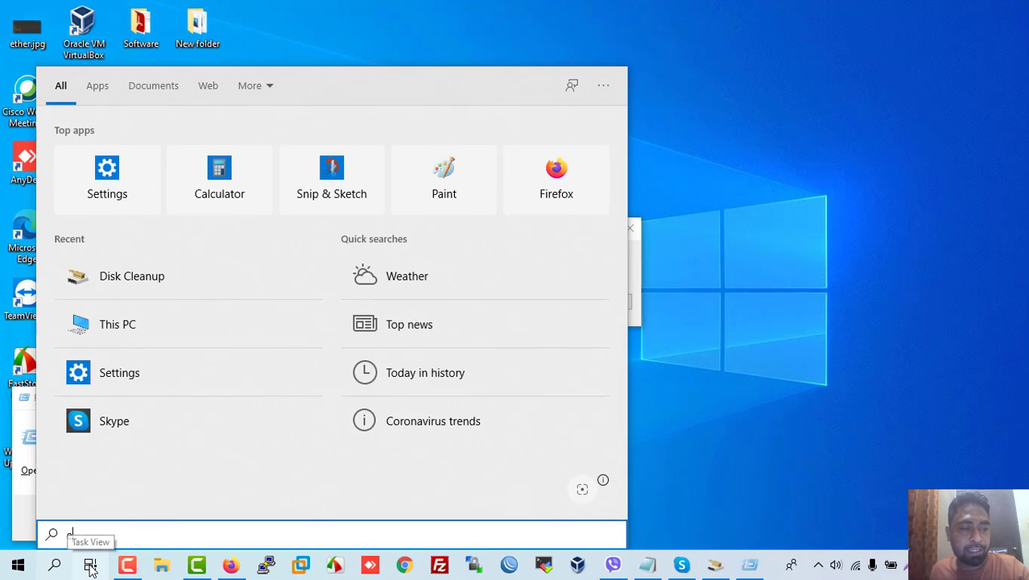
text(e)
key(BackSpace)
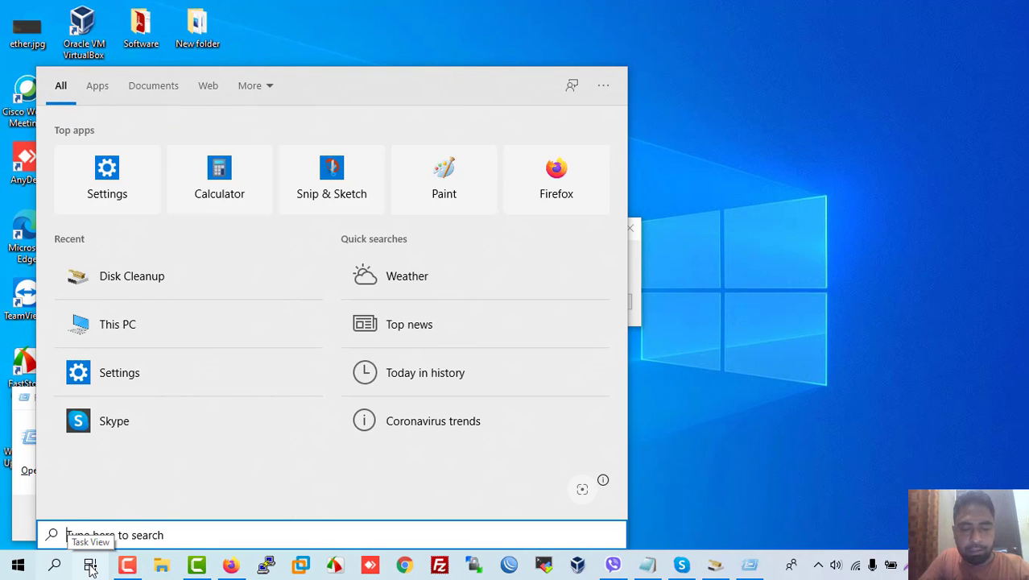
text(di)
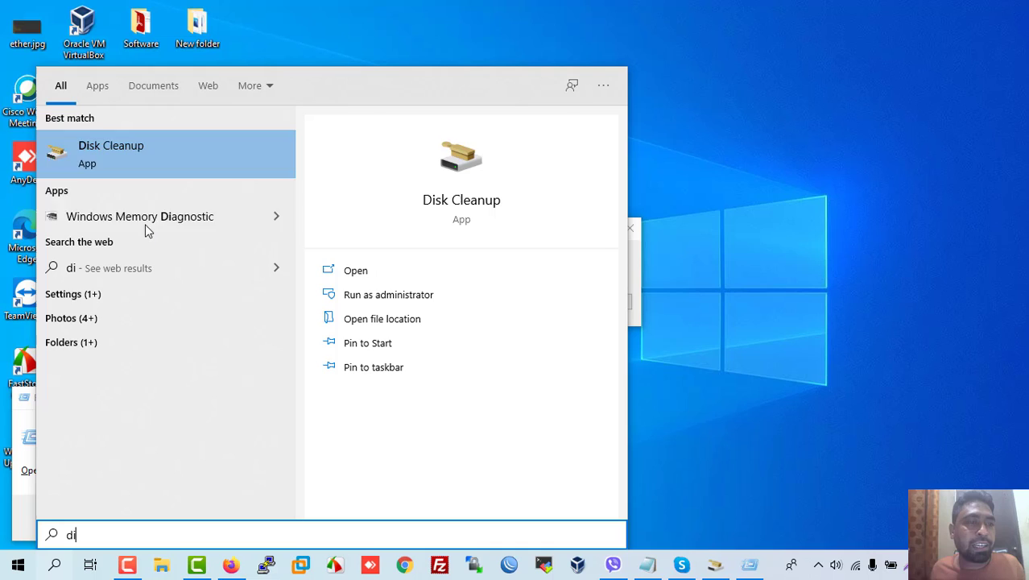
click(138, 173)
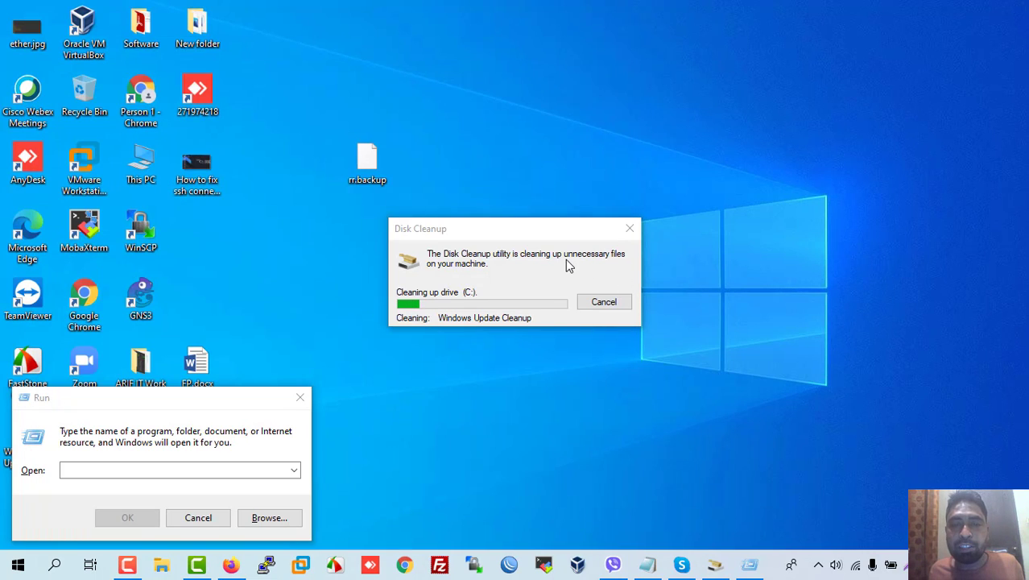
click(300, 398)
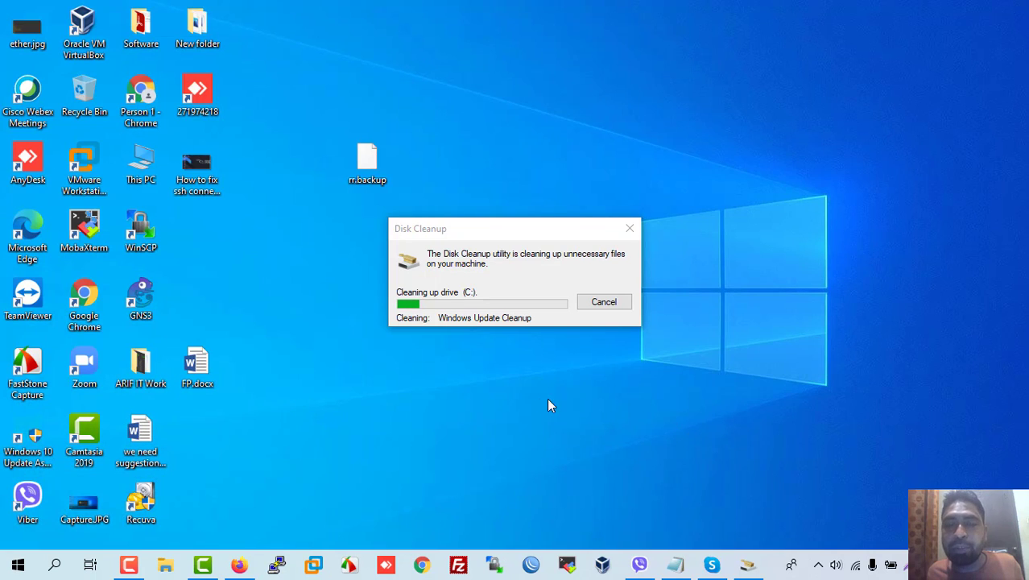
Run a second cleanup of drive C: with the checked categories and permanently delete the files
click(129, 564)
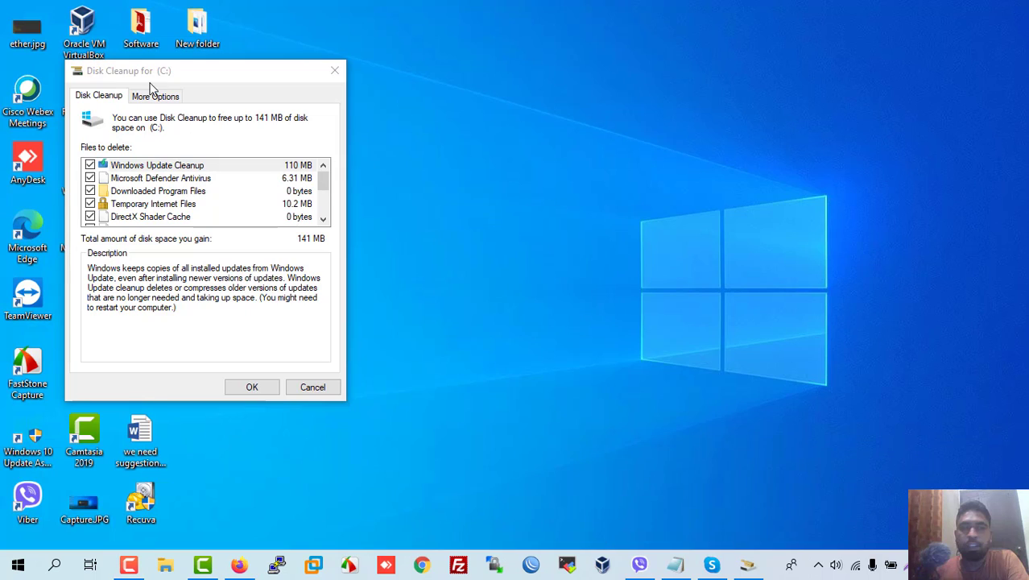
click(252, 387)
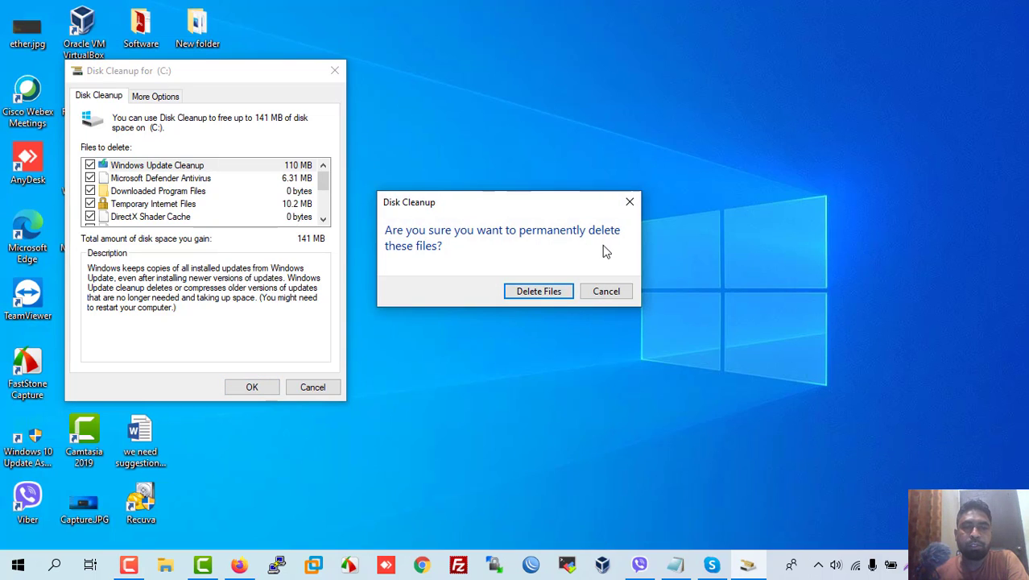
click(539, 291)
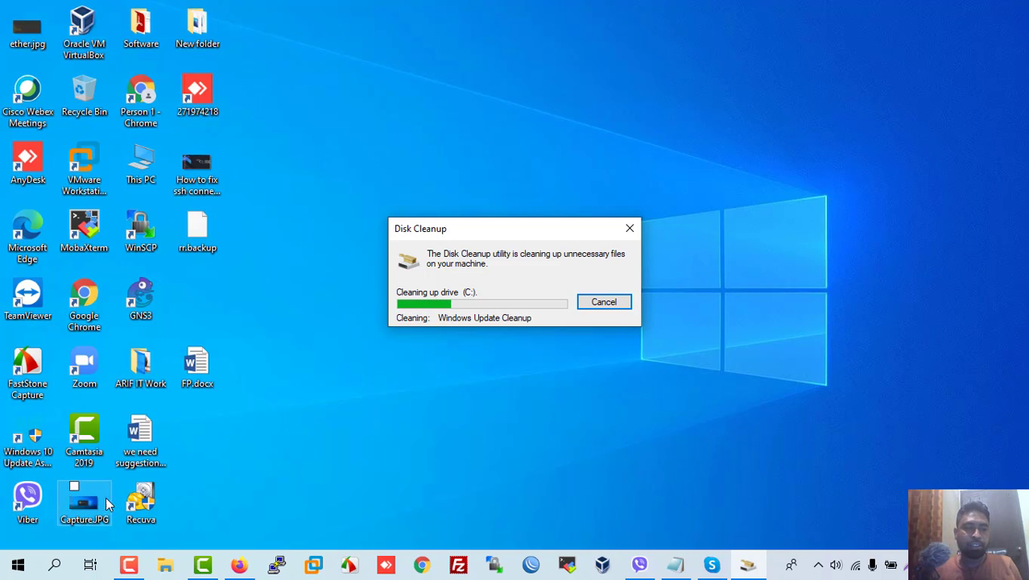
Bring up the Fari.txt notes in a maximized window, highlight tip 6 about the reset, and minimize the notes
click(675, 565)
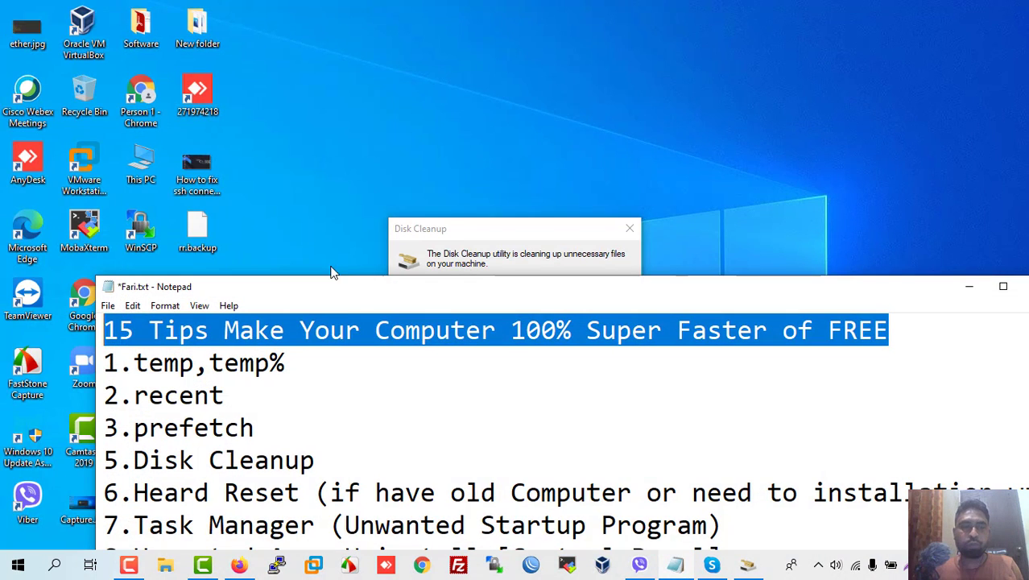
drag(412, 292, 421, 117)
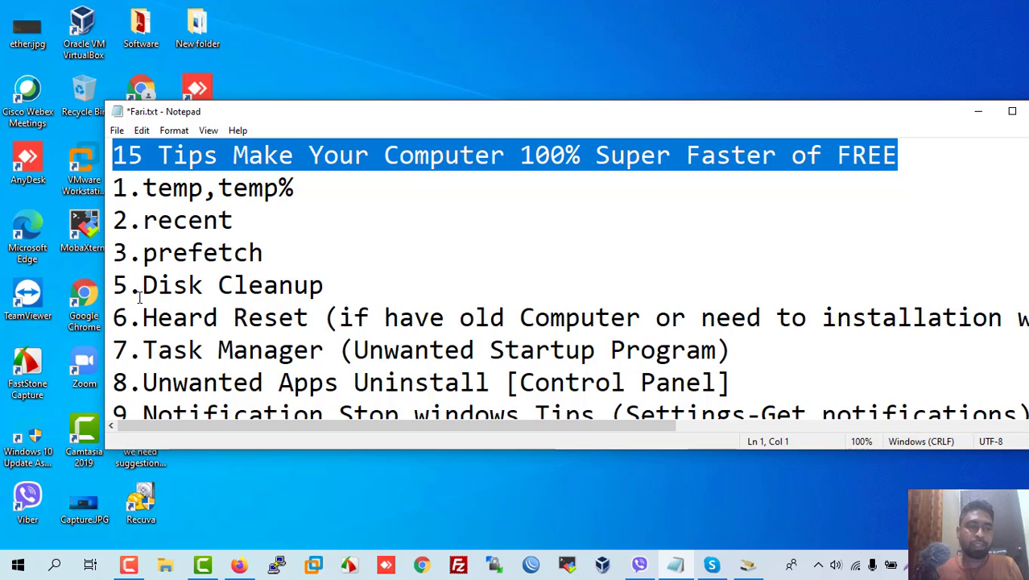
double_click(820, 107)
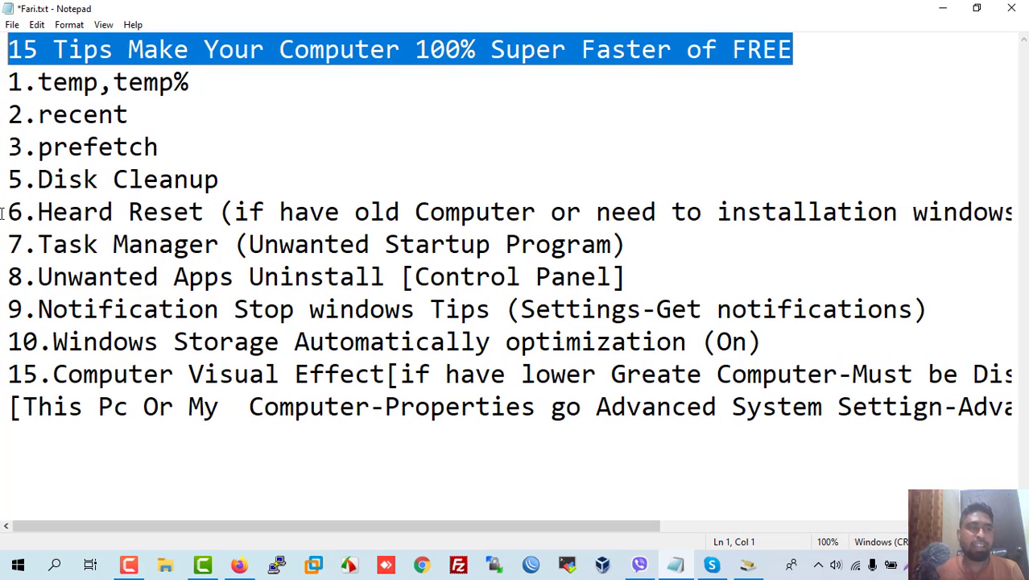
drag(38, 212, 567, 212)
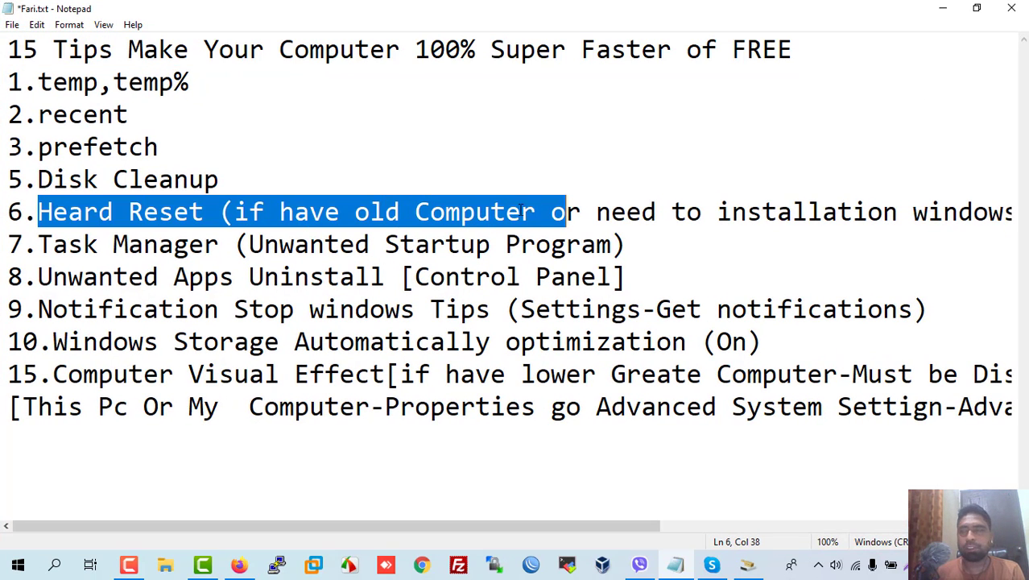
click(943, 8)
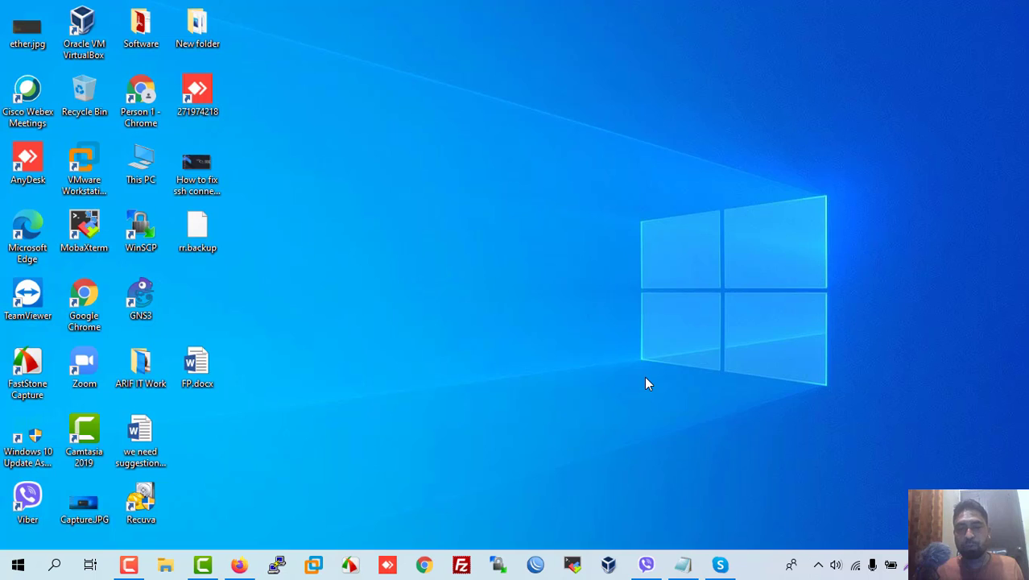
Refresh the desktop, then open the Recovery page of Update & Security in Windows Settings
right_click(503, 221)
click(541, 257)
click(17, 565)
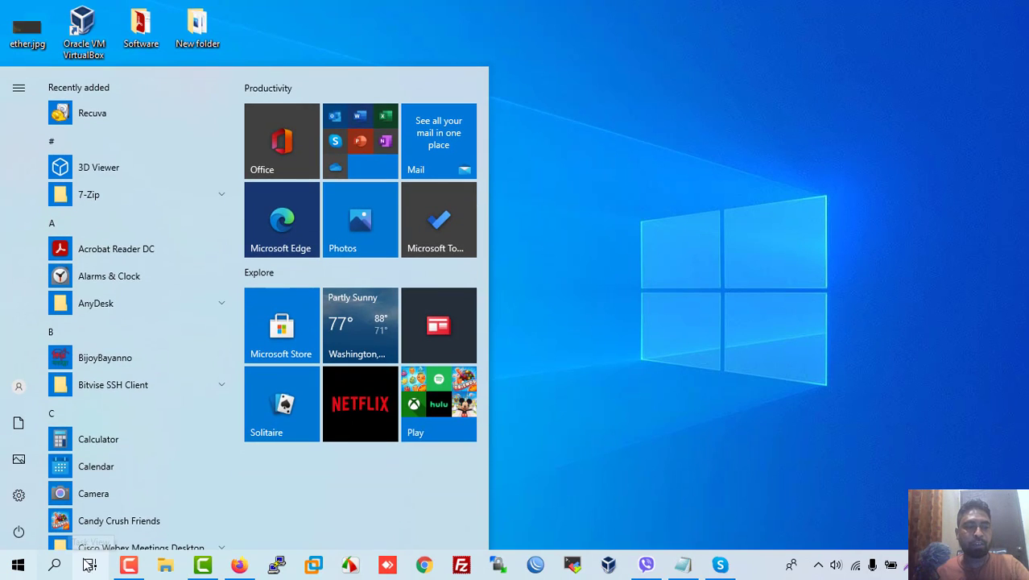
click(55, 566)
text(s)
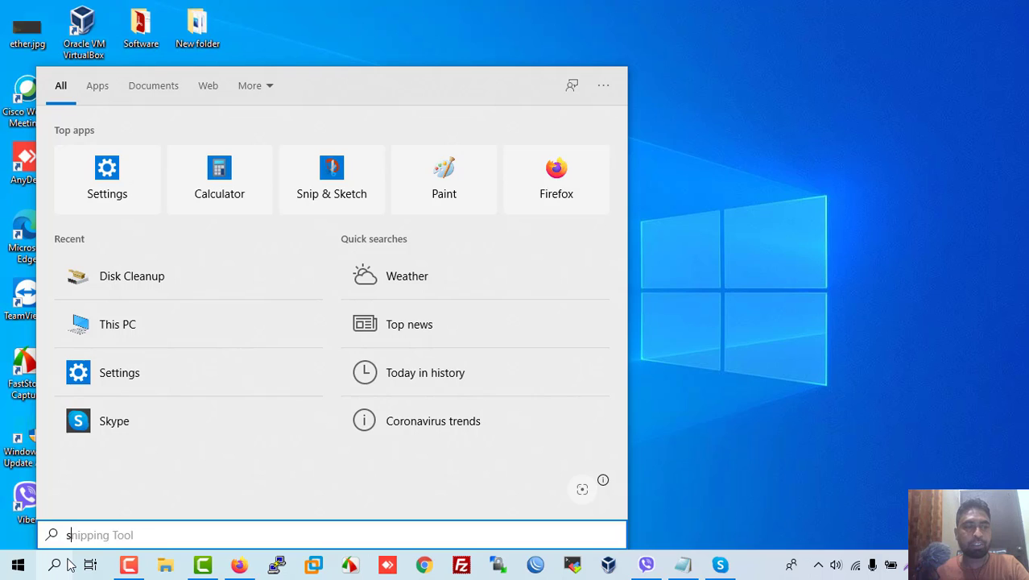
click(86, 219)
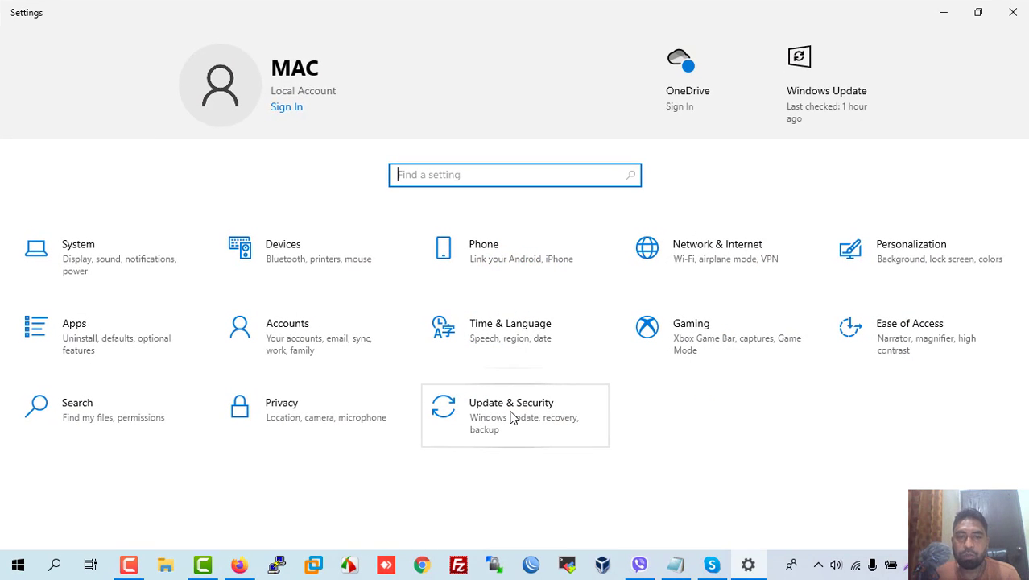
click(510, 417)
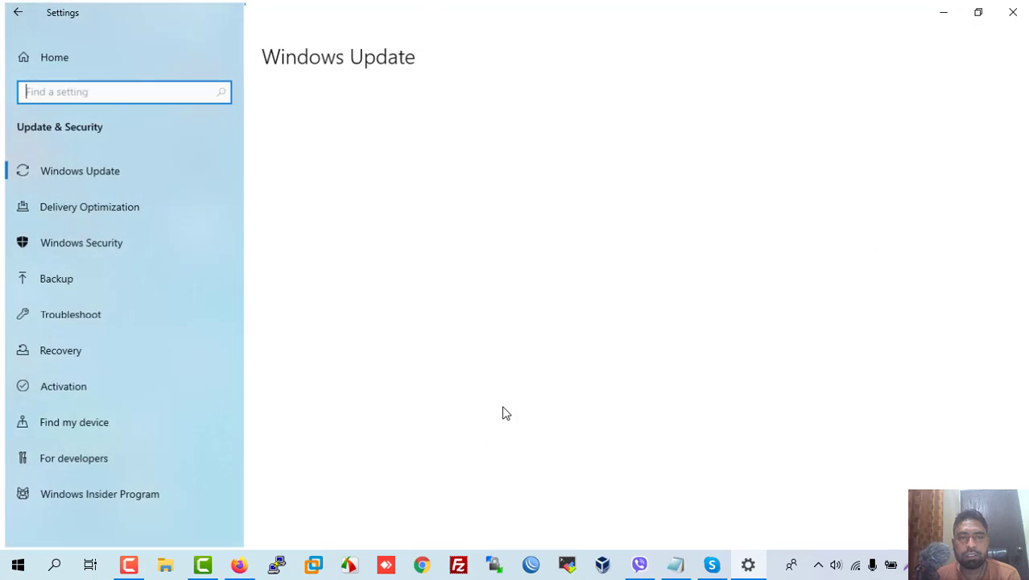
click(94, 351)
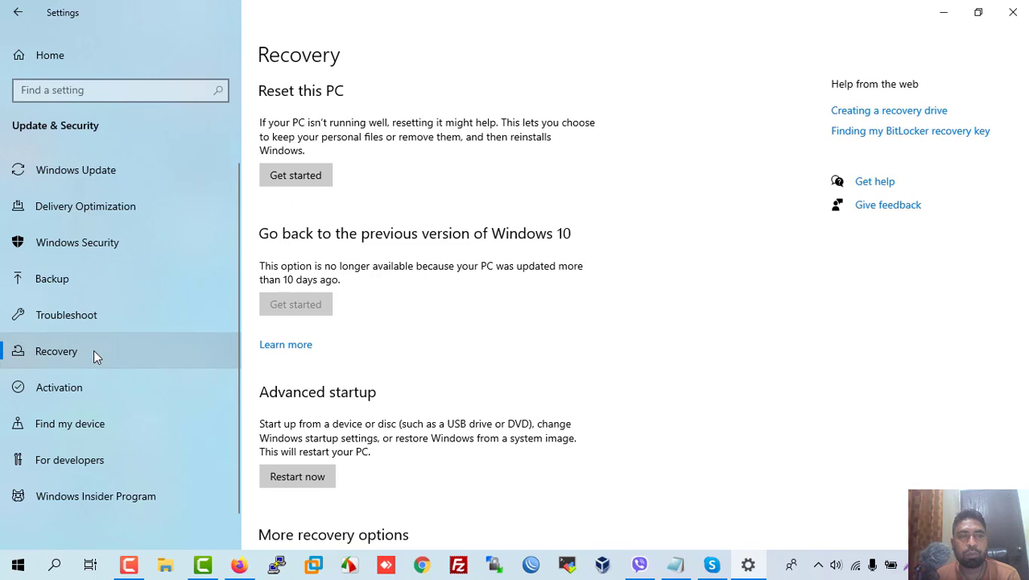
Start Reset this PC with the Remove everything option, and cancel the reset while it is getting ready
click(306, 181)
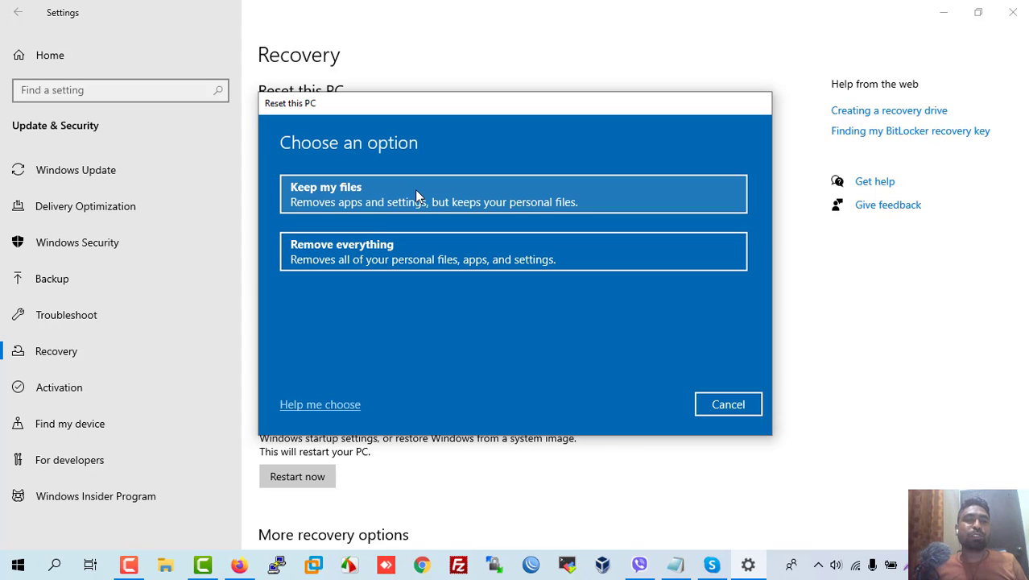
click(348, 249)
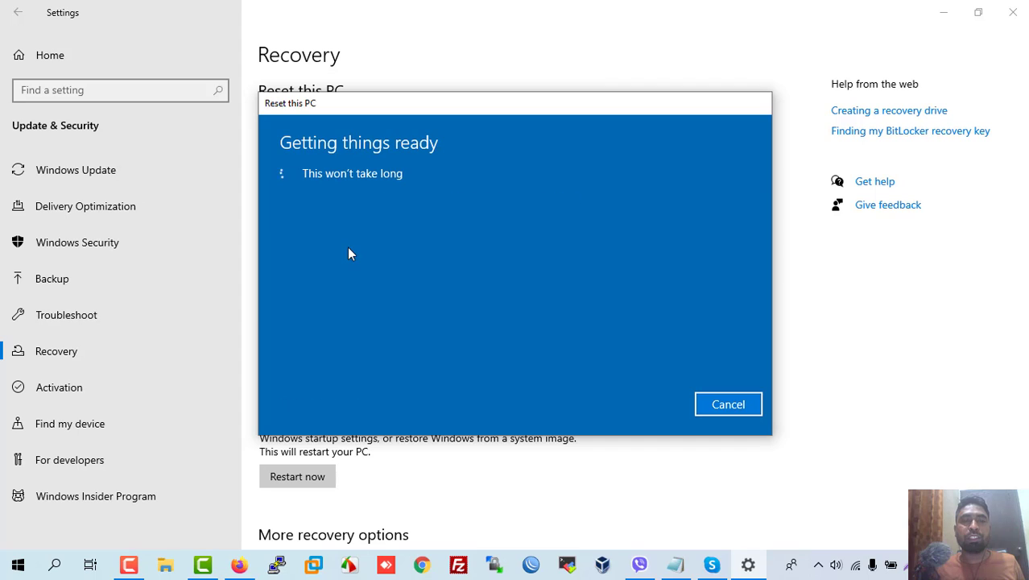
click(728, 404)
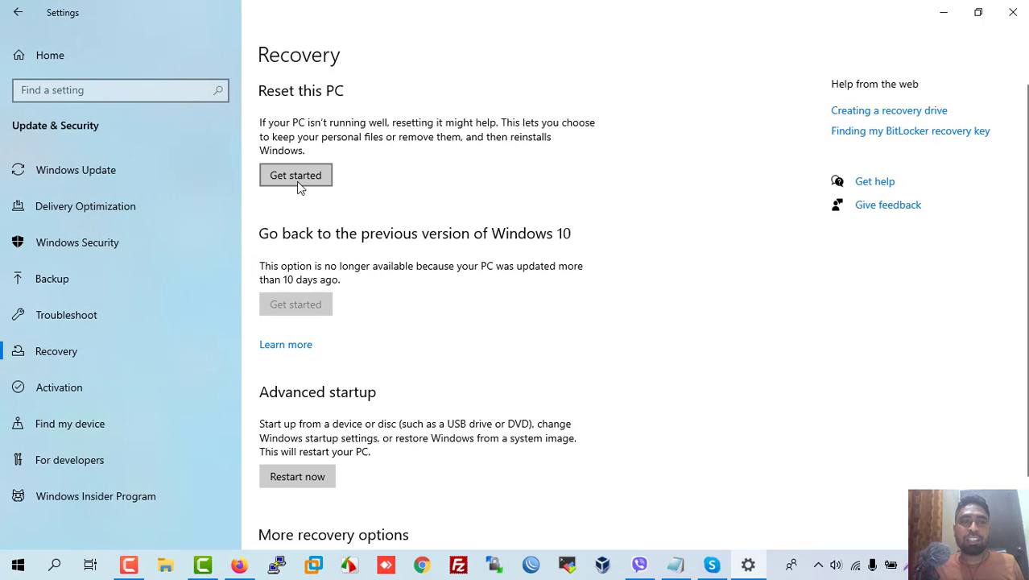
Minimize the Settings window, bring up the Fari.txt notes to read the next tip, and minimize them
click(944, 20)
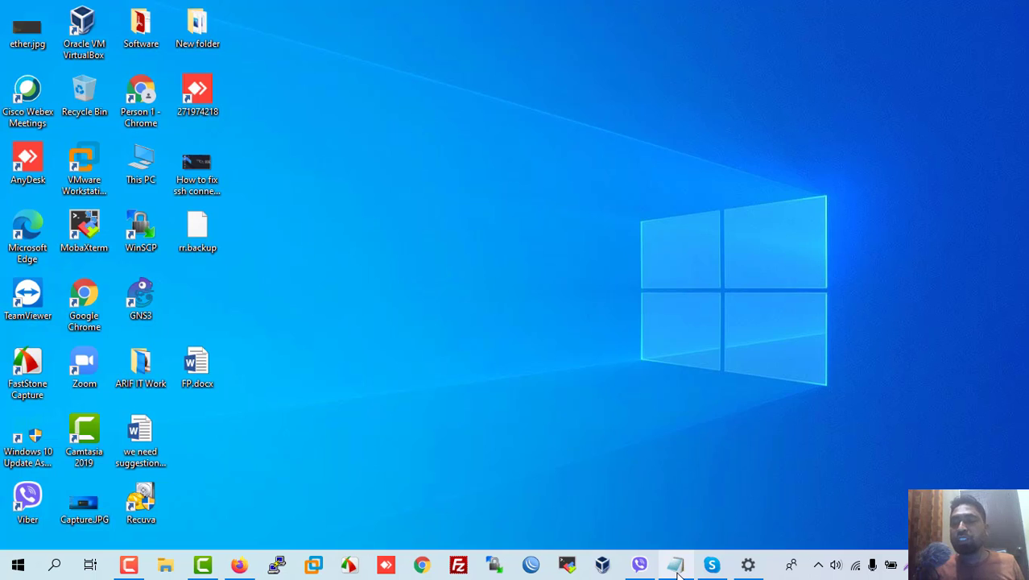
mouse_move(679, 570)
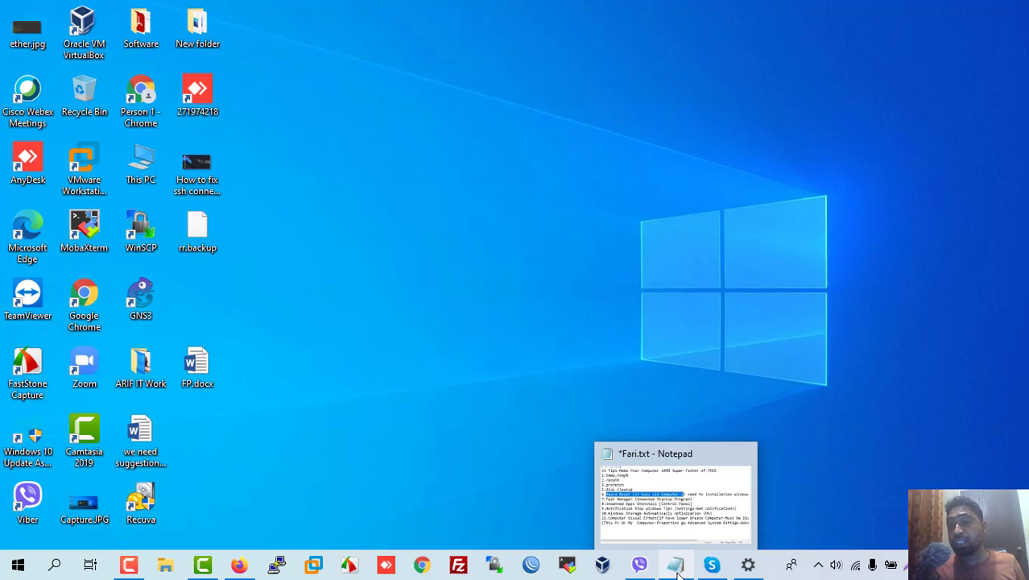
click(678, 570)
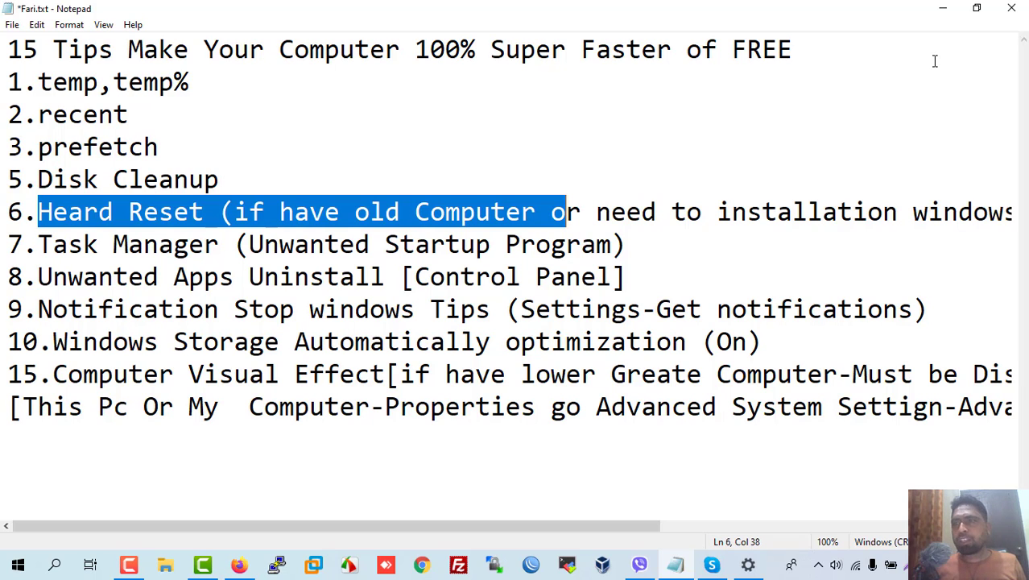
click(944, 8)
Refresh the desktop twice
right_click(450, 196)
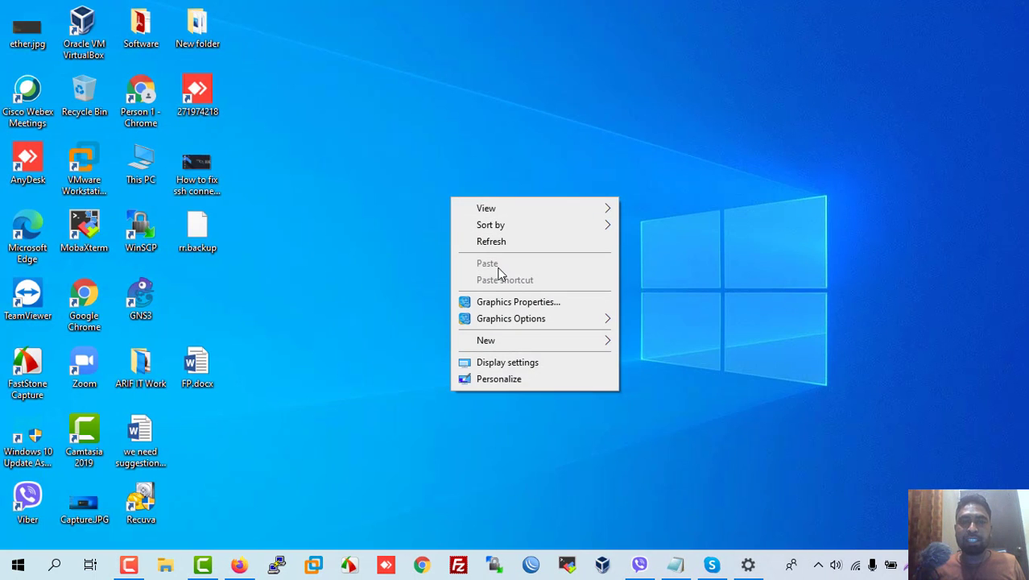
click(491, 242)
right_click(456, 189)
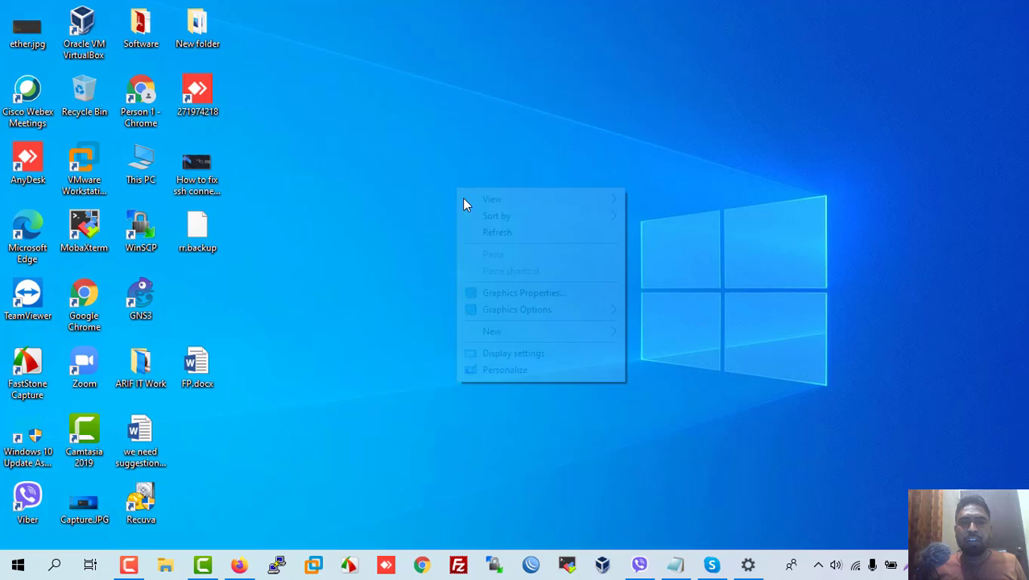
click(493, 236)
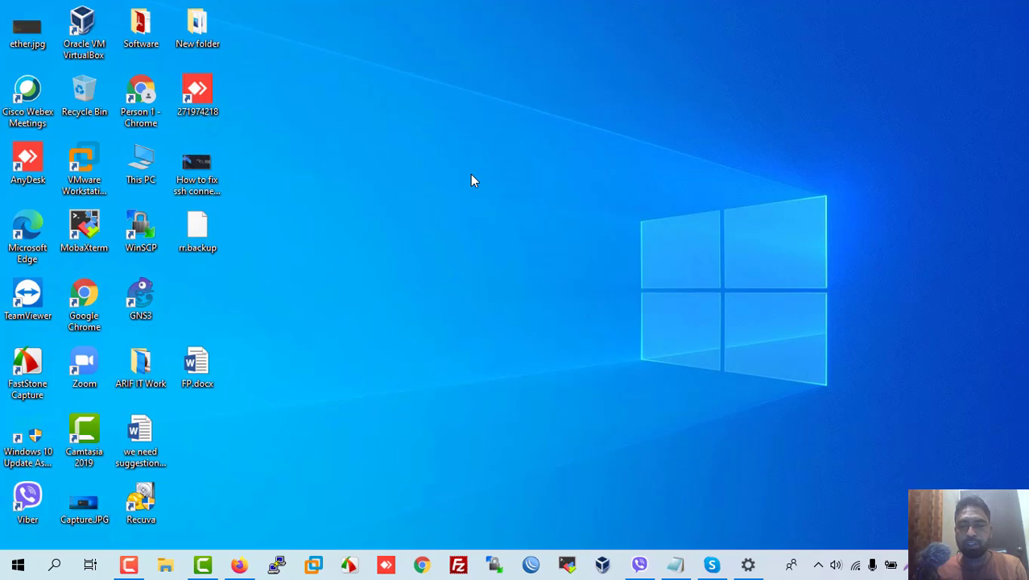
click(130, 566)
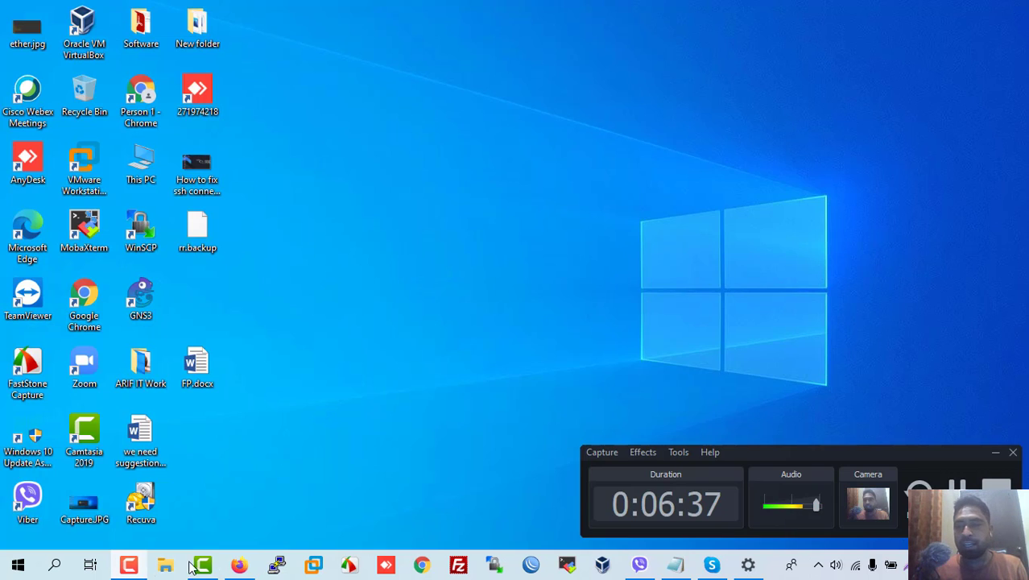
right_click(590, 180)
click(629, 224)
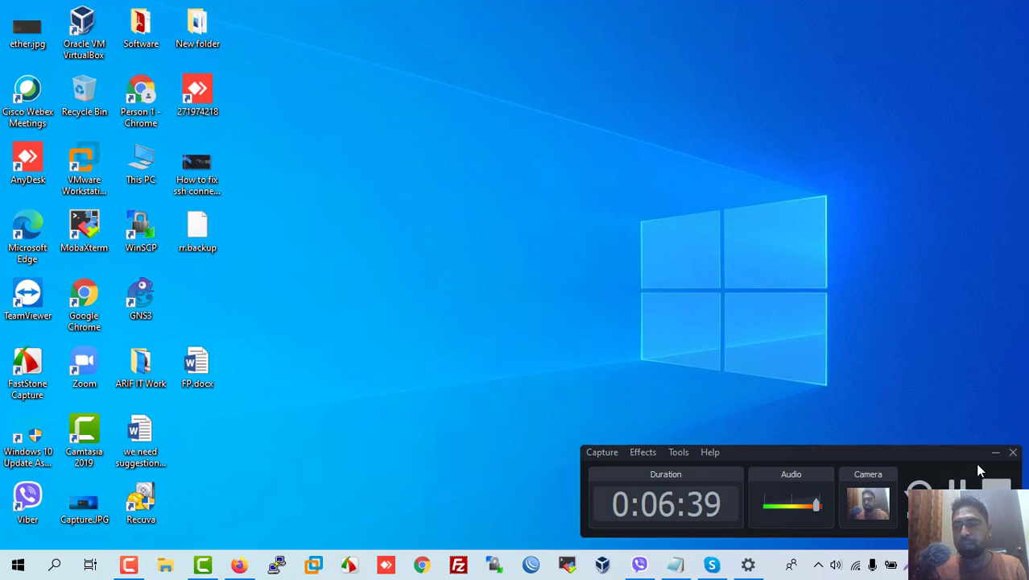
click(992, 455)
Close the Settings window showing the Recovery page and refresh the desktop
right_click(571, 329)
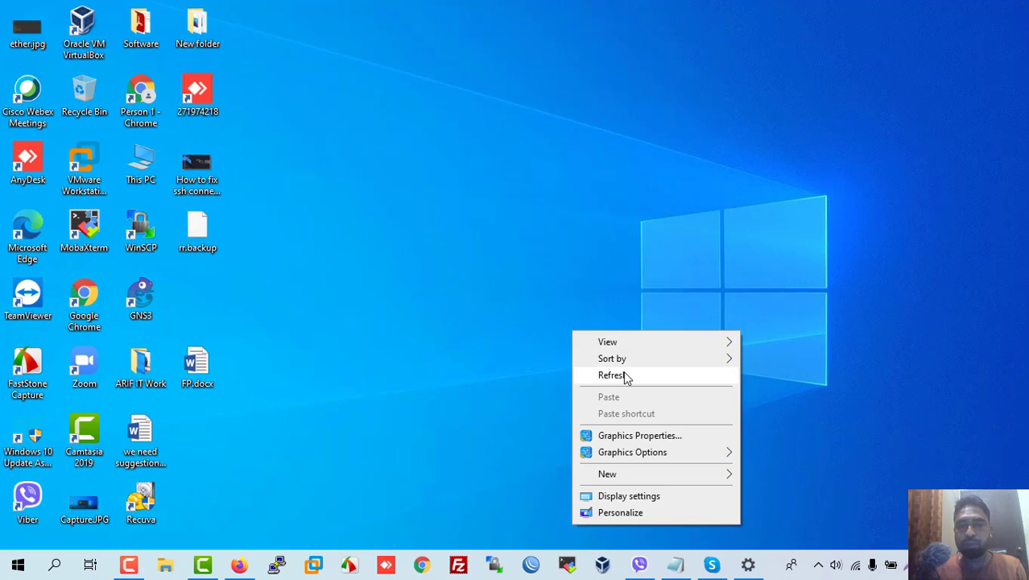
click(620, 375)
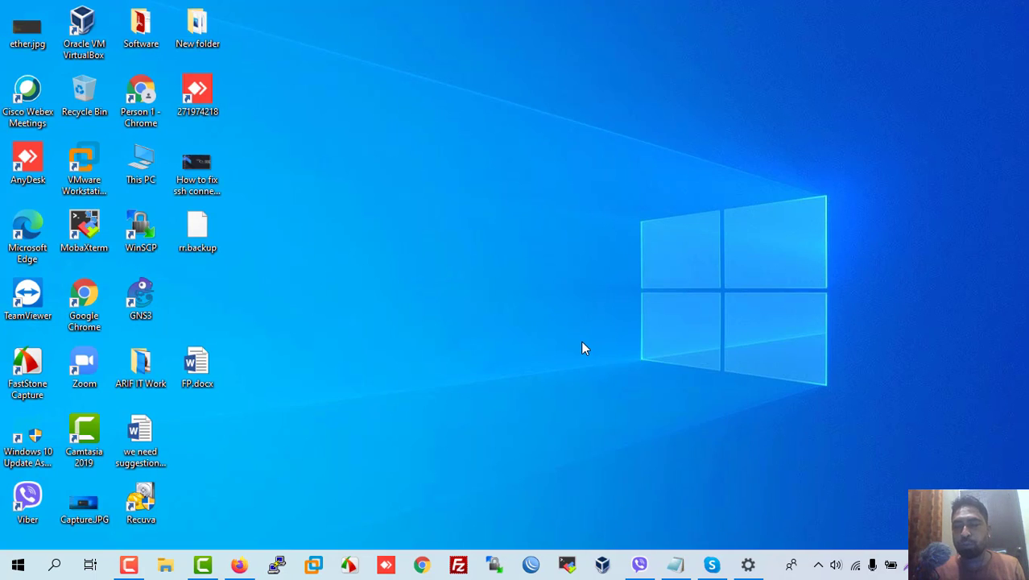
click(748, 564)
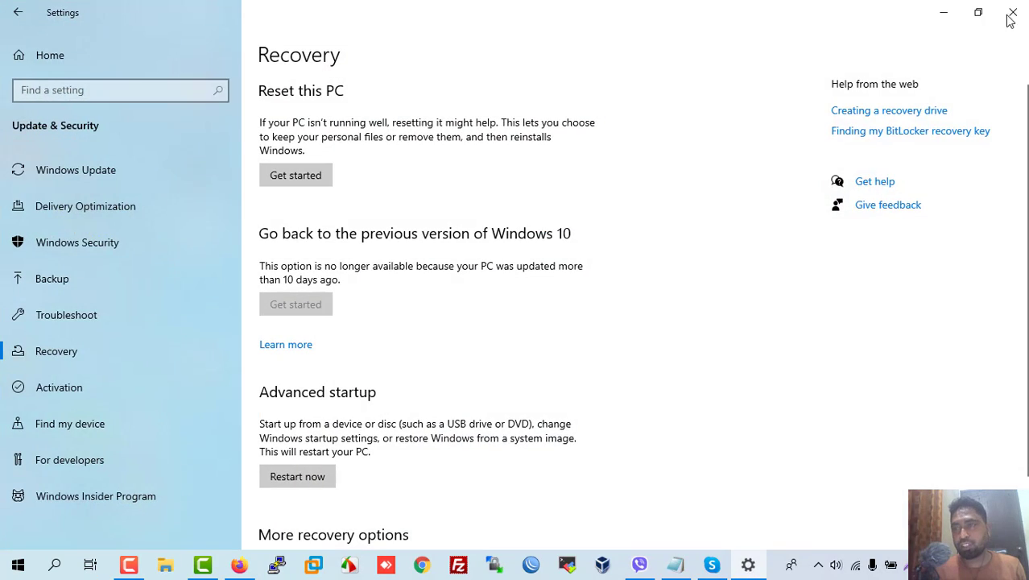
click(1008, 18)
right_click(582, 172)
click(620, 214)
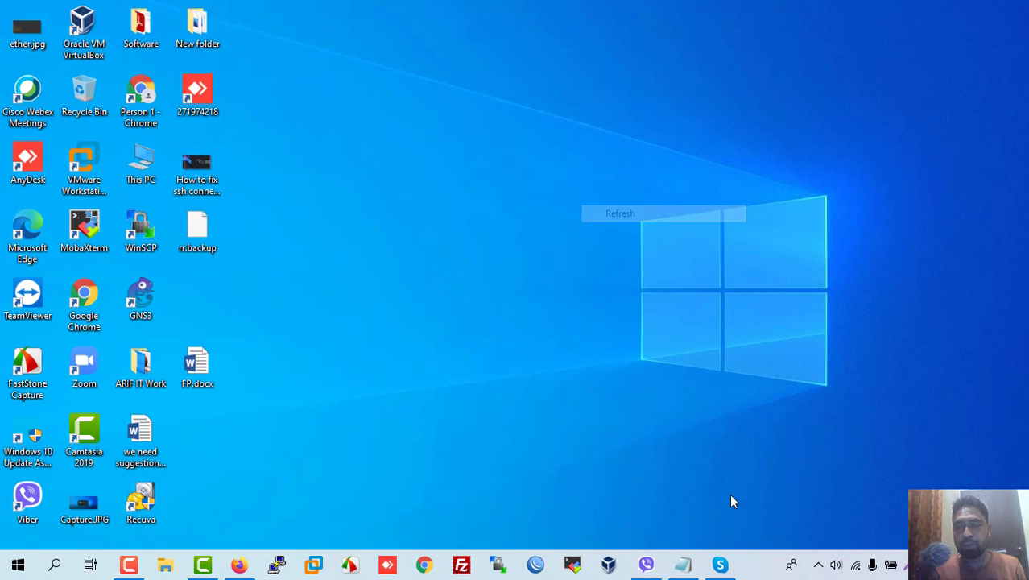
right_click(756, 562)
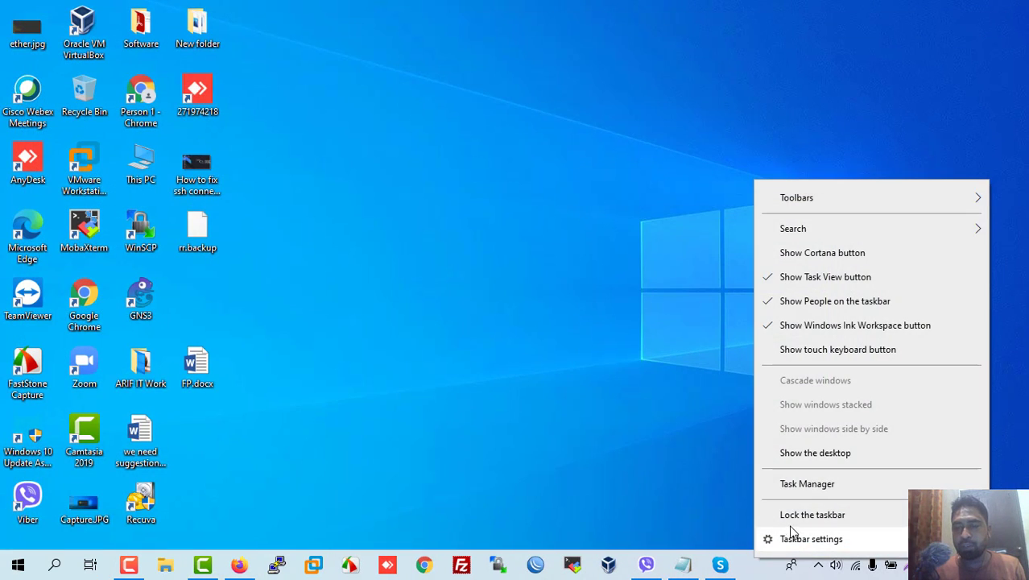
click(800, 485)
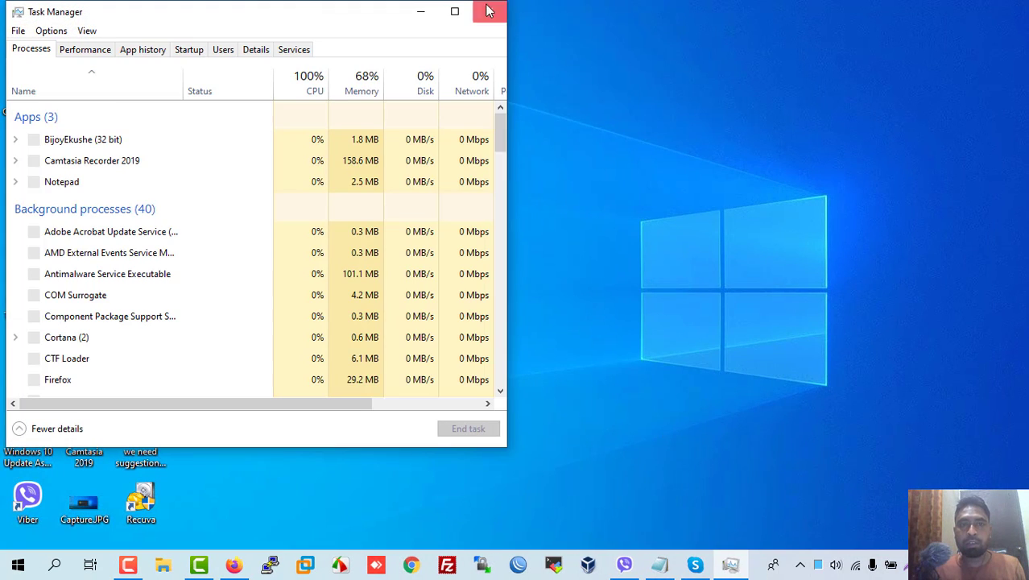
click(490, 11)
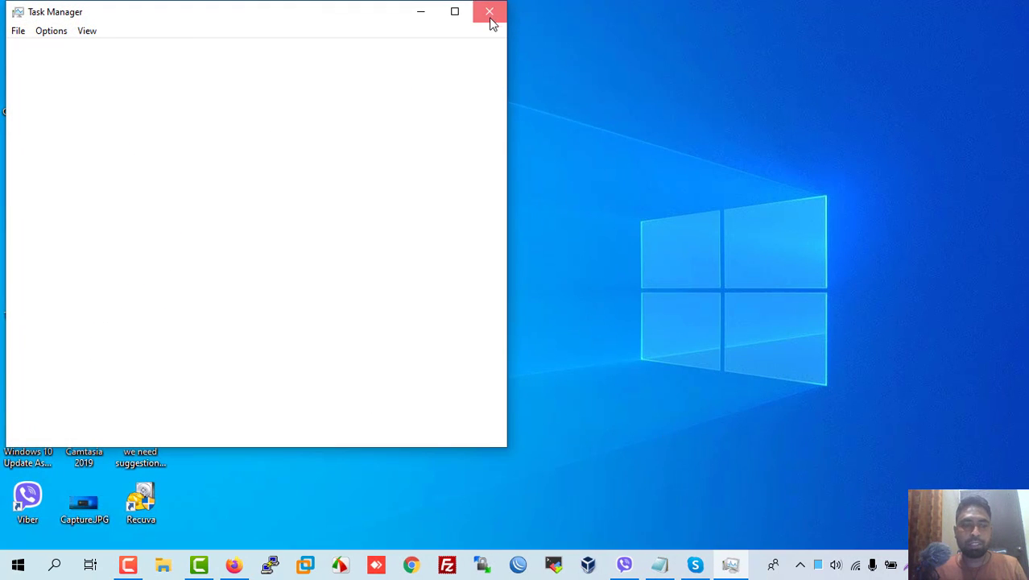
Find Task Manager through Windows search, open it maximized, and display its list of startup programs
click(53, 567)
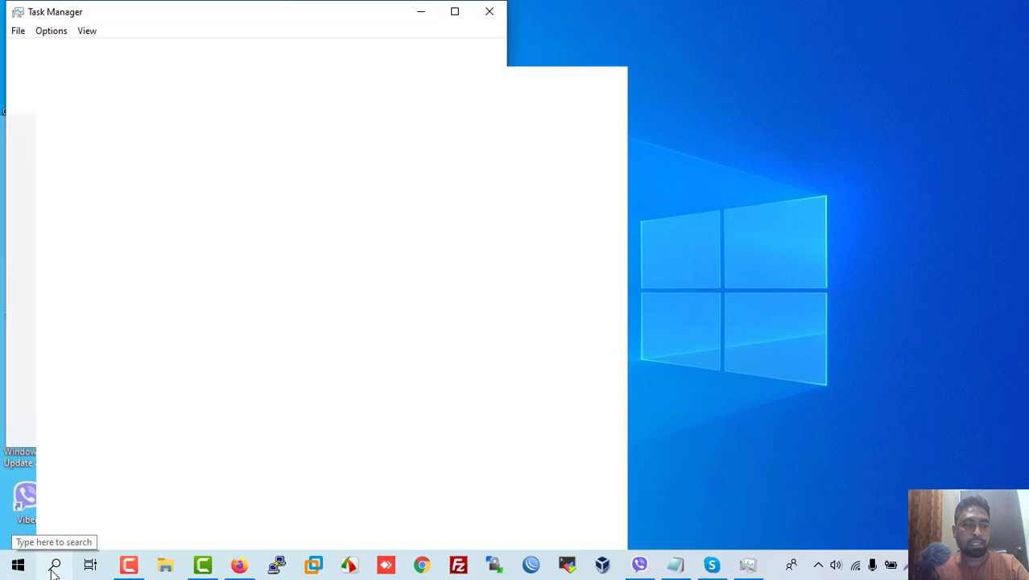
text(ta)
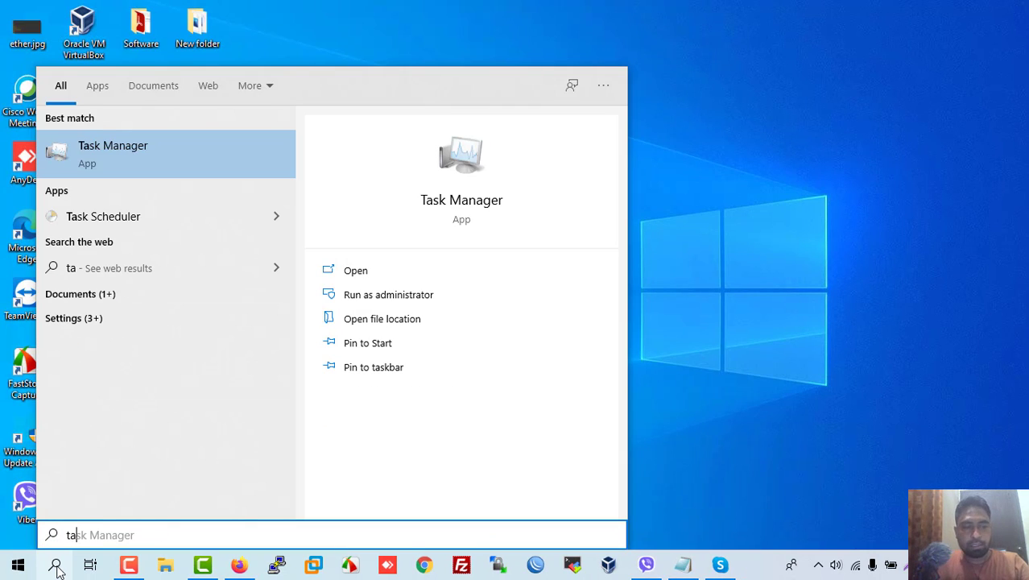
click(134, 153)
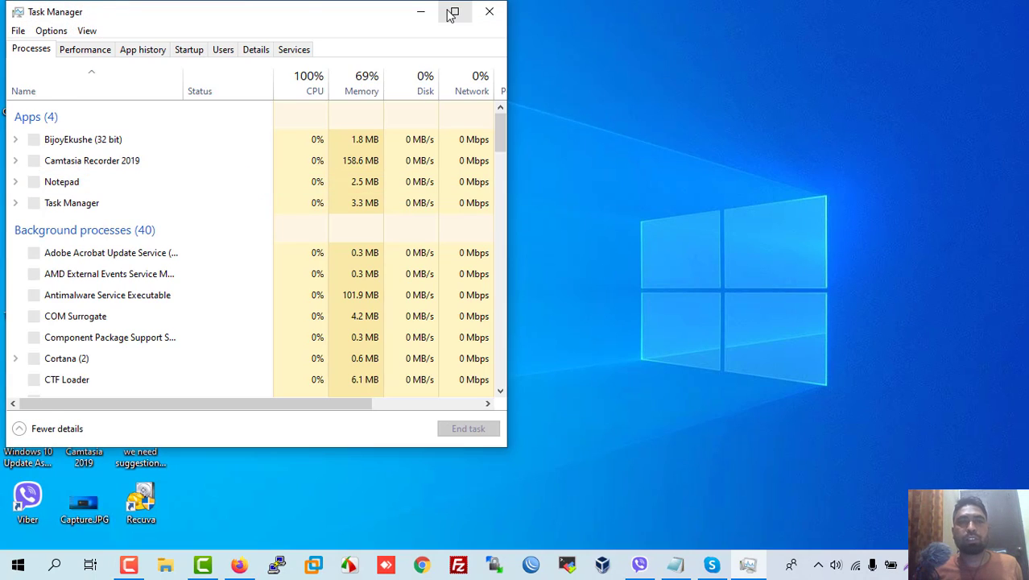
click(453, 13)
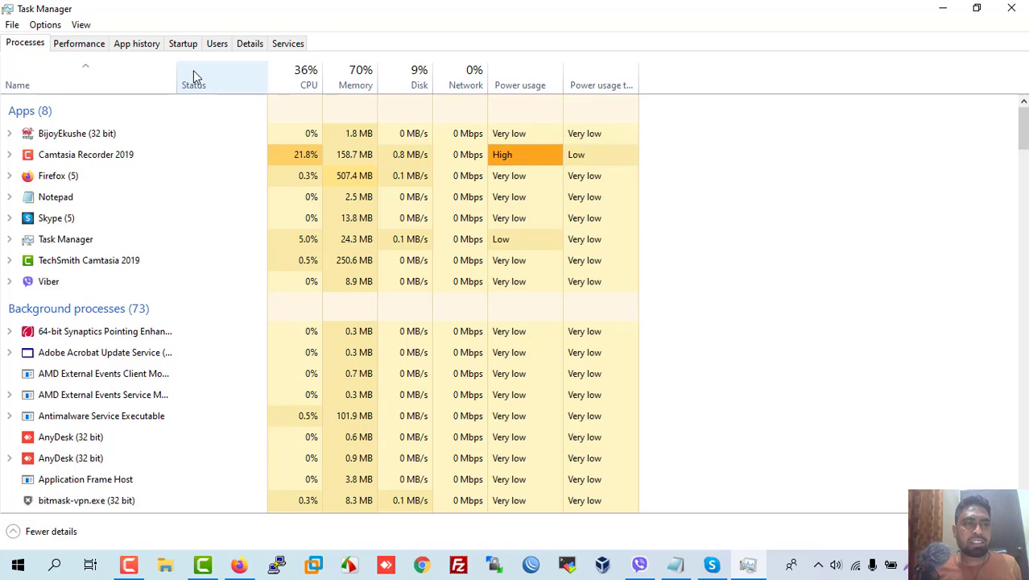
click(184, 47)
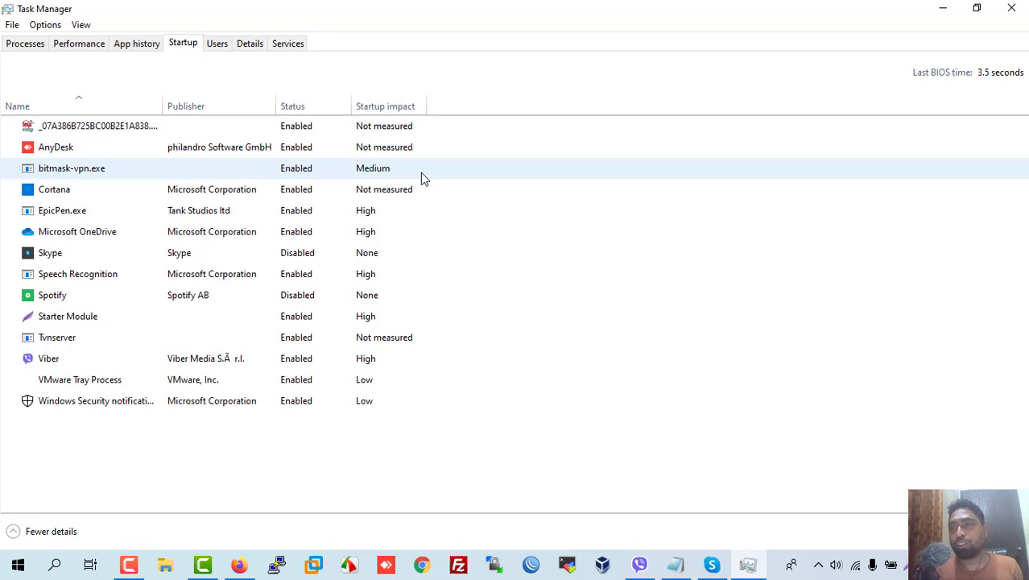
Disable the first listed startup entry, beginning with _07A386B725BC, and the AnyDesk startup entry
right_click(103, 131)
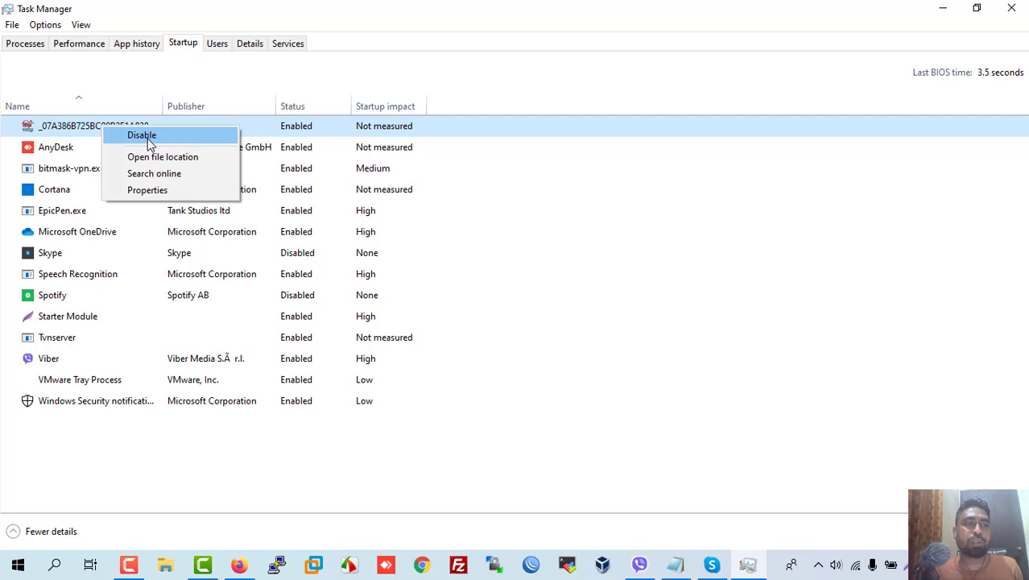
click(141, 136)
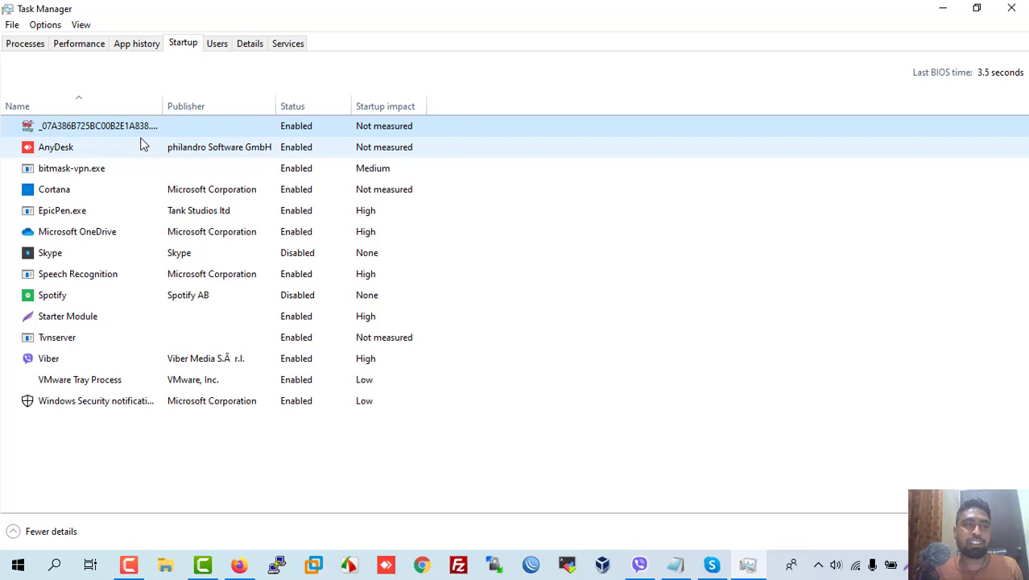
right_click(71, 152)
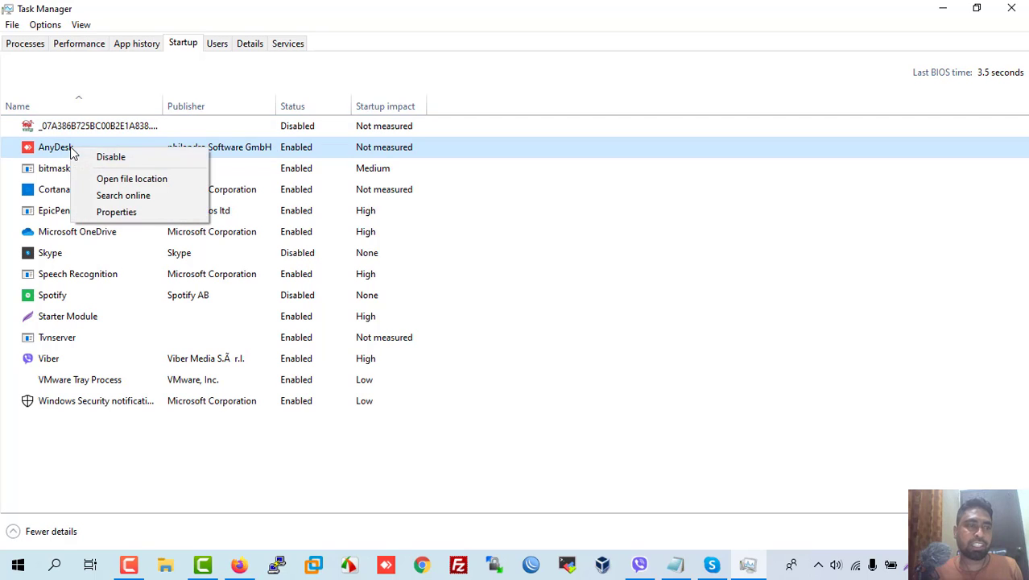
click(129, 161)
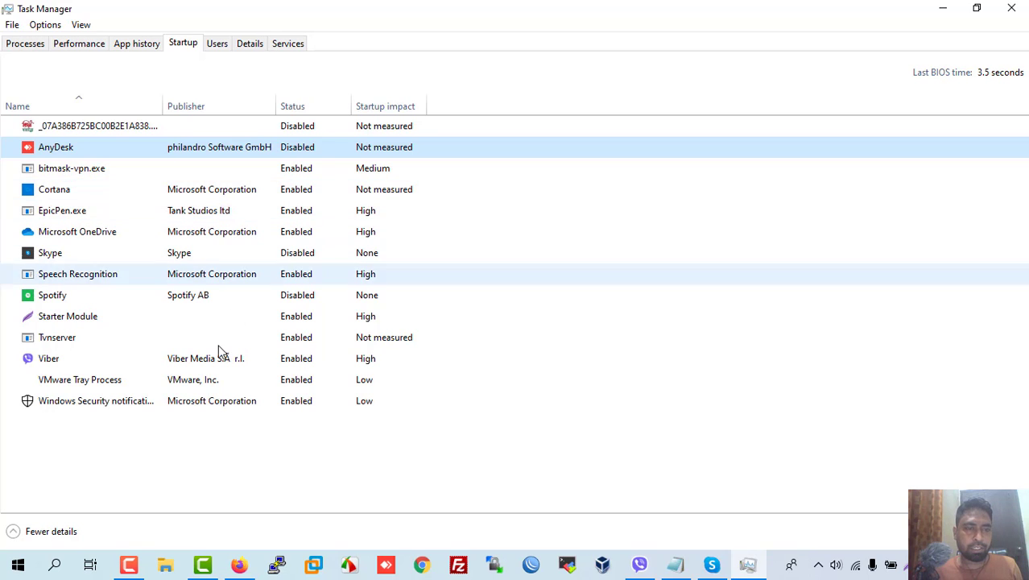
Disable Viber at startup and close Task Manager
click(47, 363)
right_click(48, 364)
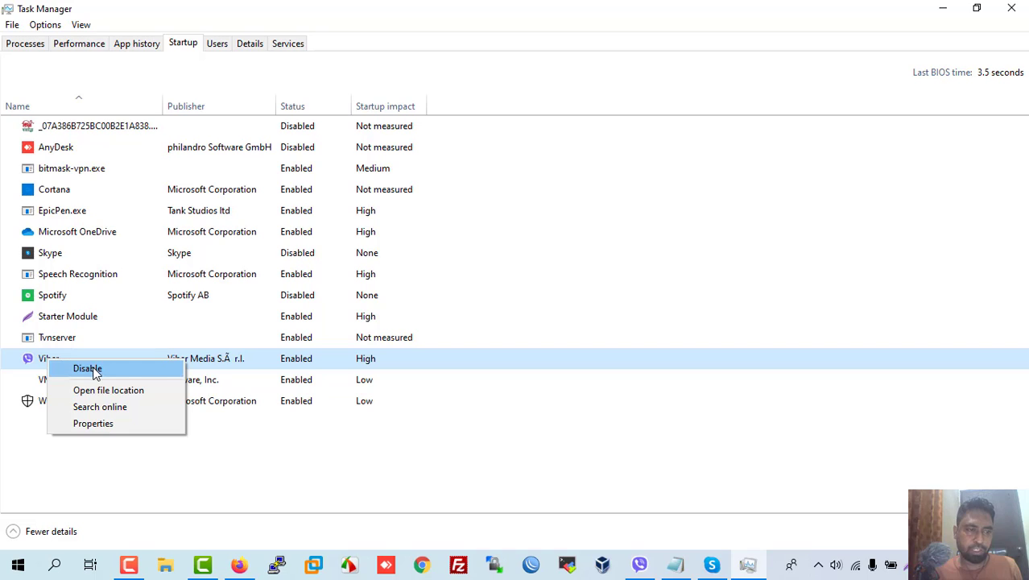
click(87, 369)
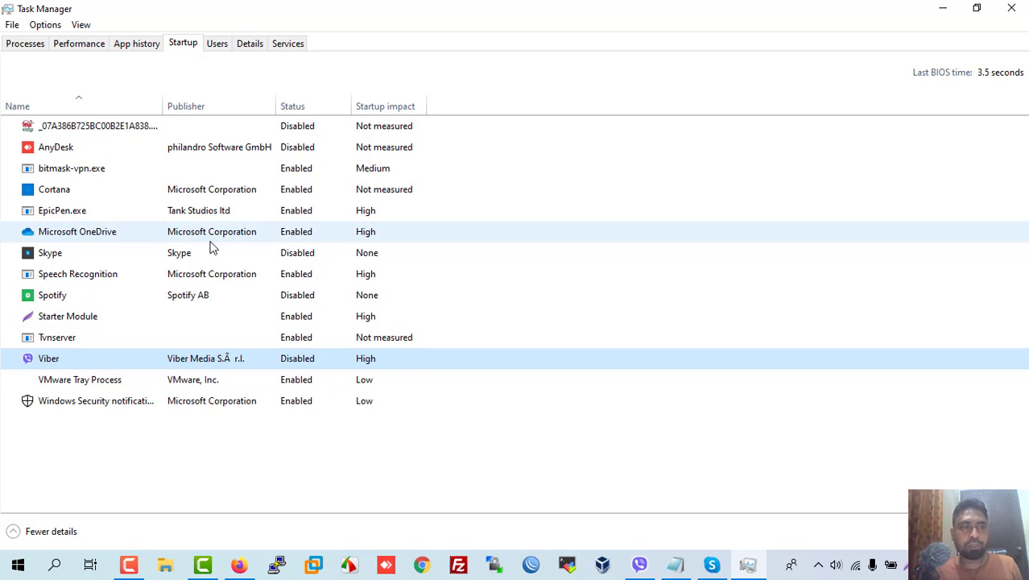
click(145, 46)
click(182, 45)
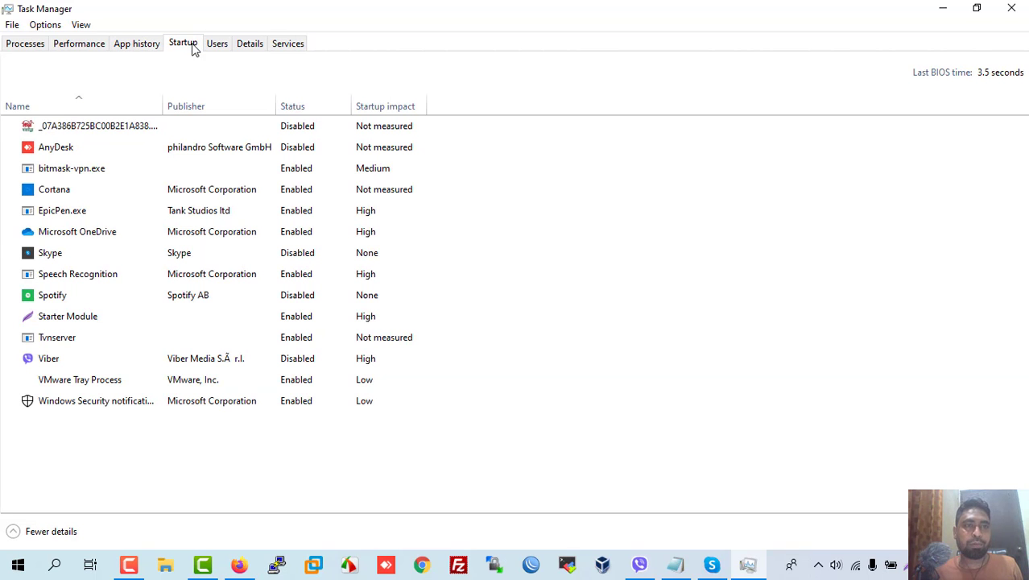
click(1016, 10)
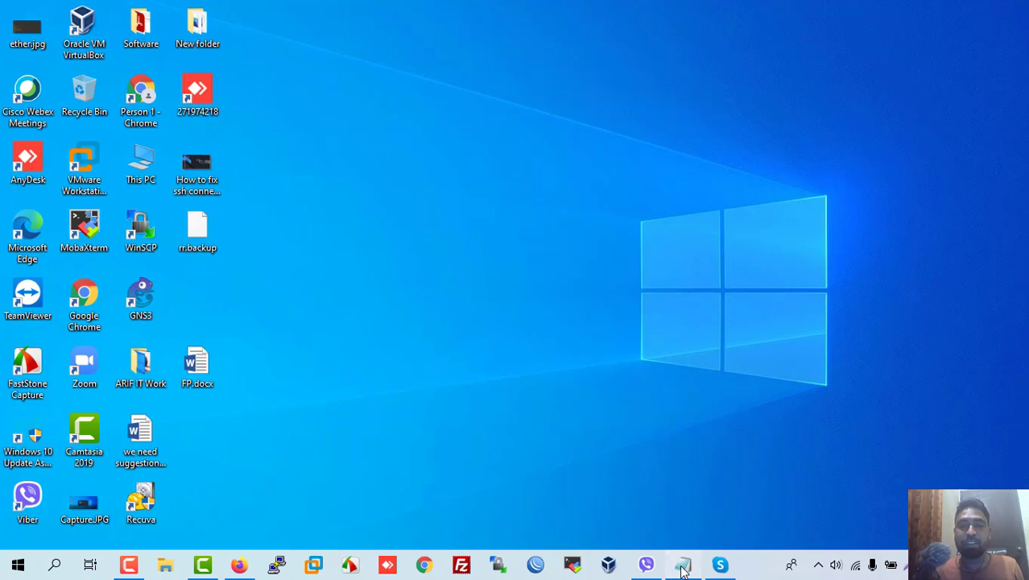
Bring up the Fari.txt notes, highlight tip 7 about unwanted startup programs in Task Manager, and minimize the notes
click(683, 566)
click(143, 213)
drag(84, 246, 615, 251)
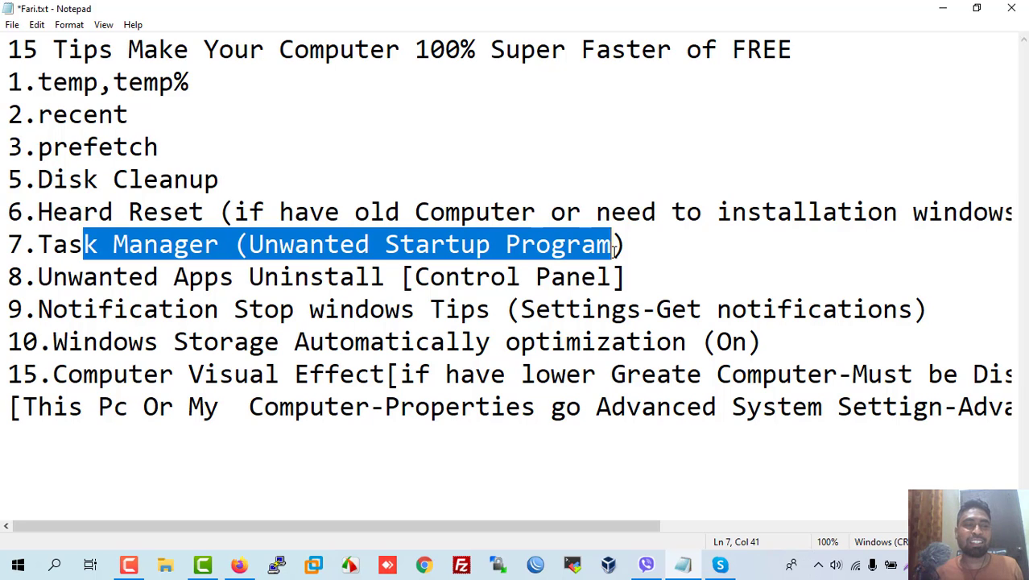
click(943, 8)
Refresh the desktop two times
right_click(432, 158)
click(476, 201)
right_click(426, 131)
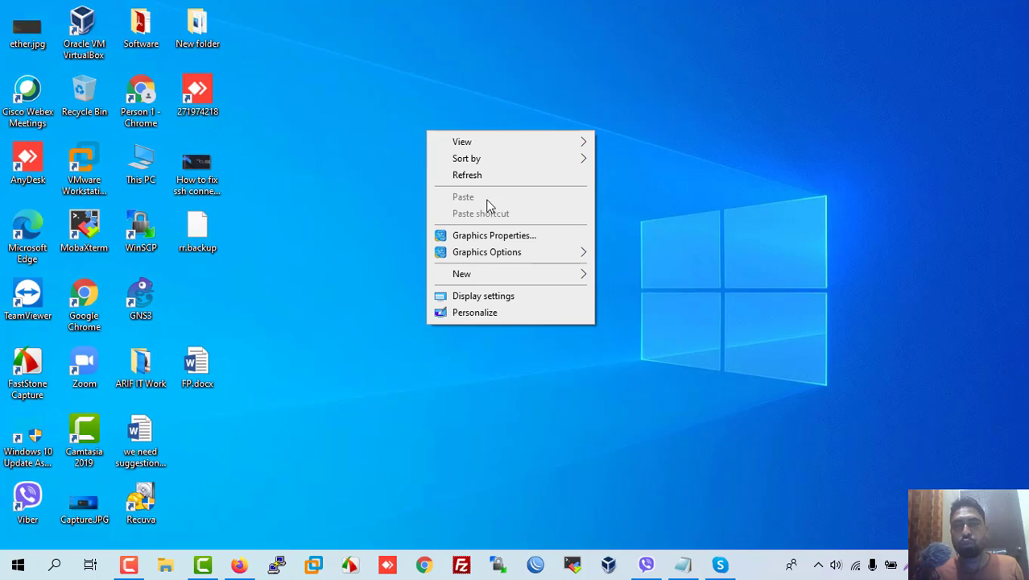
click(469, 176)
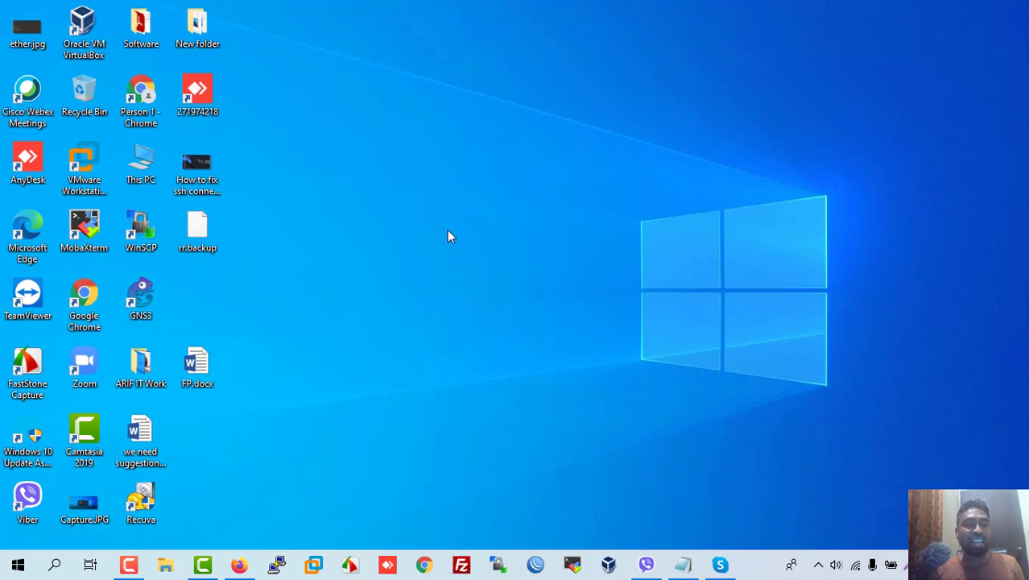
Open This PC from its desktop icon
click(18, 567)
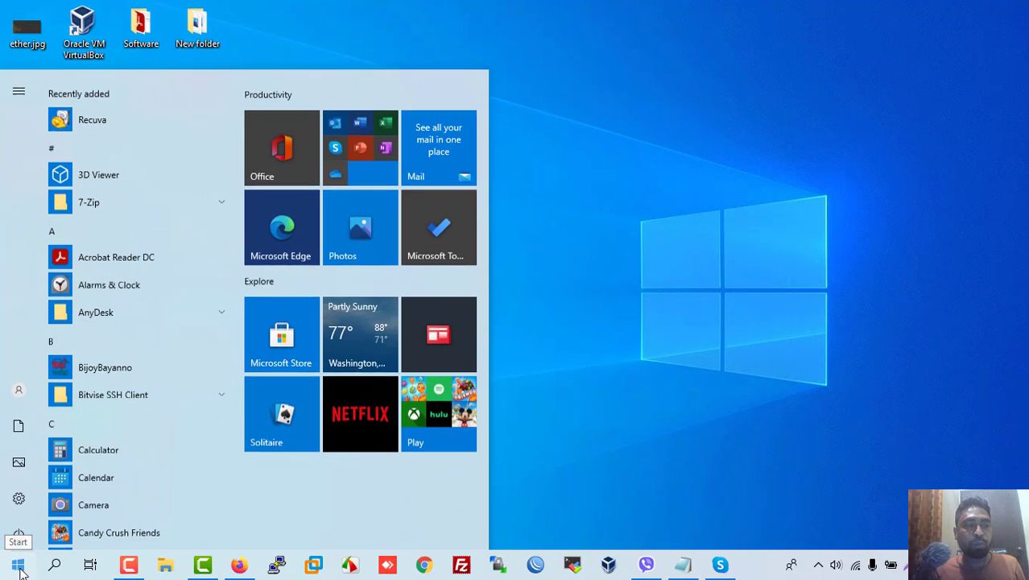
click(832, 172)
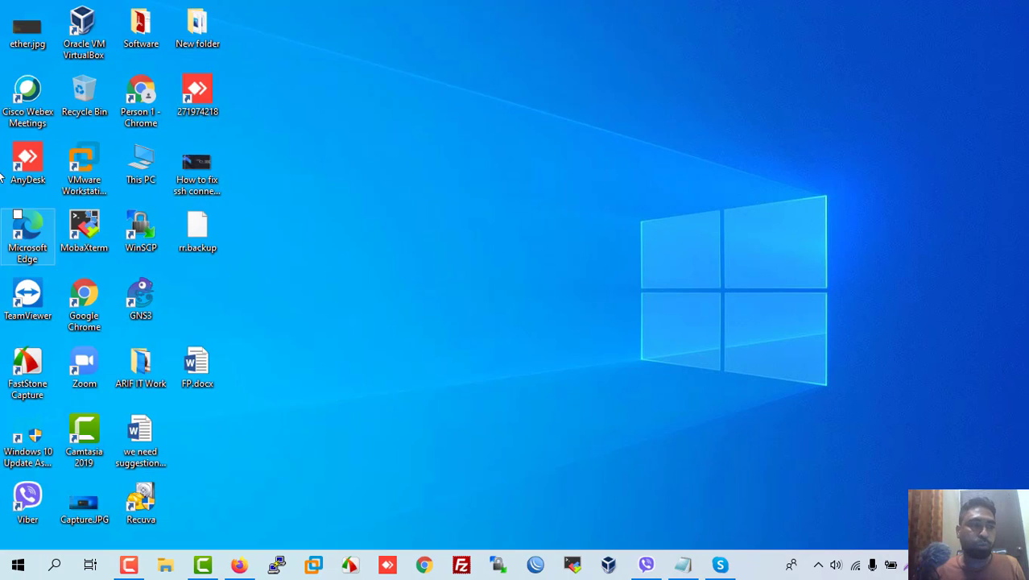
right_click(146, 174)
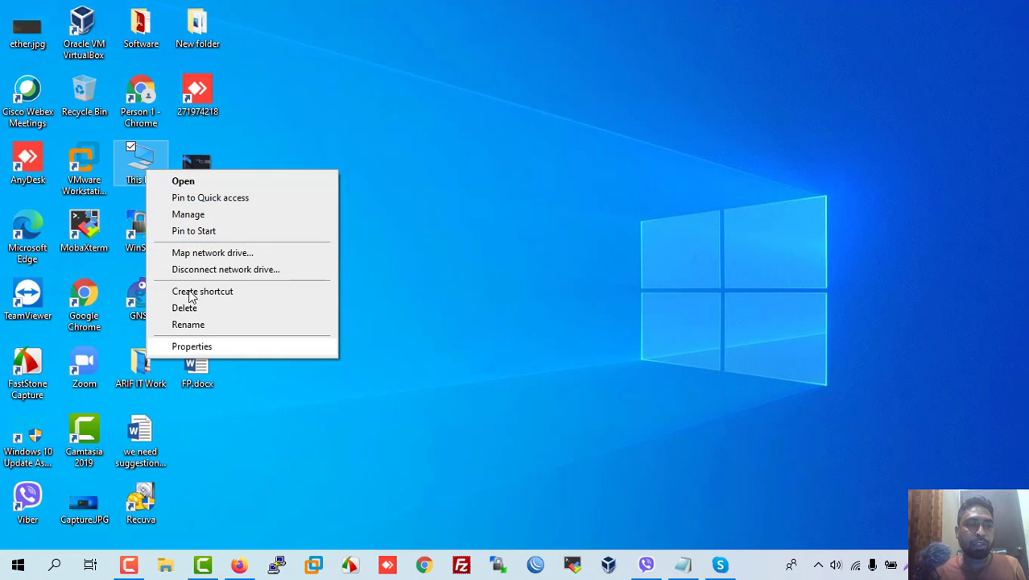
click(184, 181)
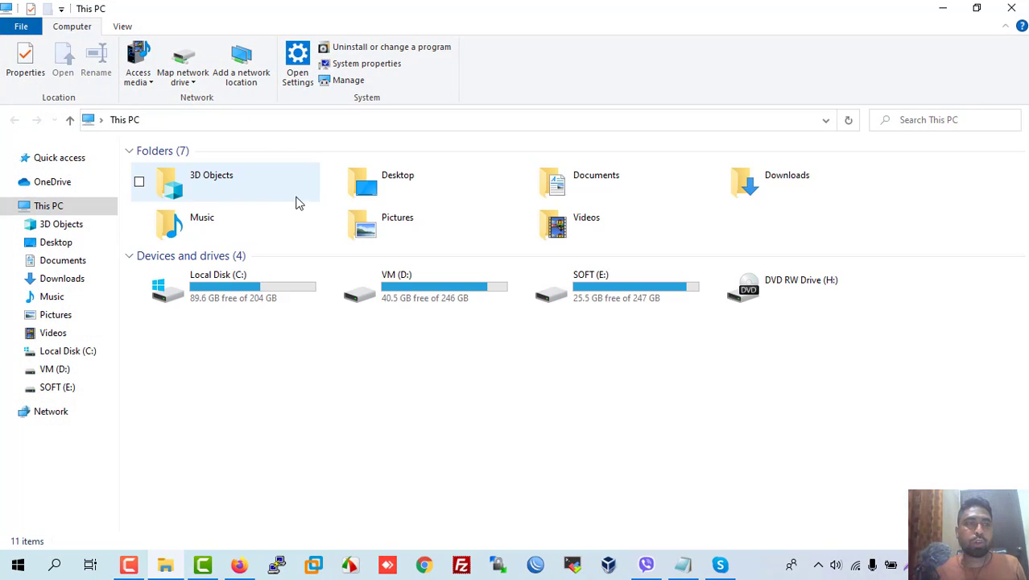
click(148, 120)
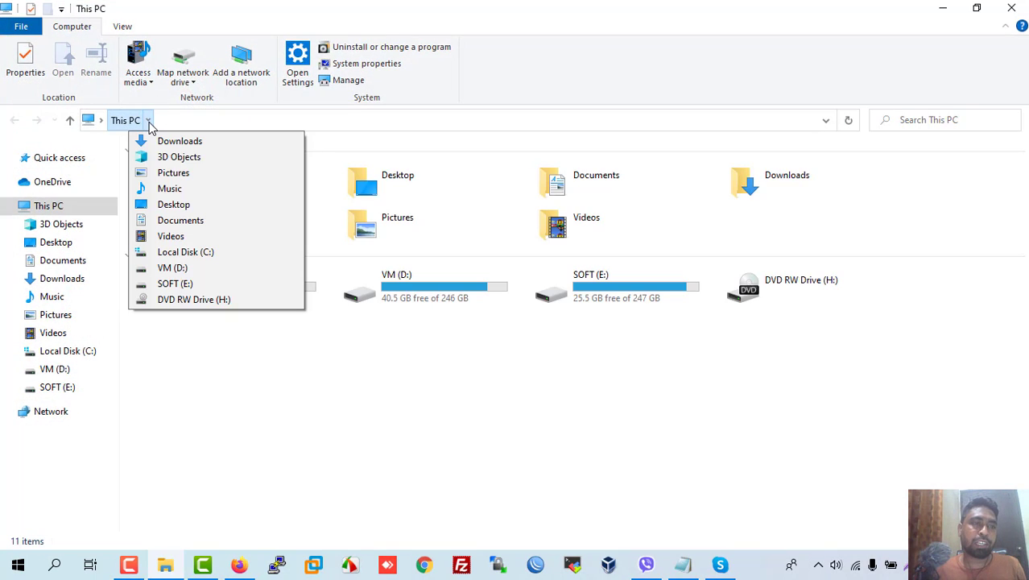
click(102, 121)
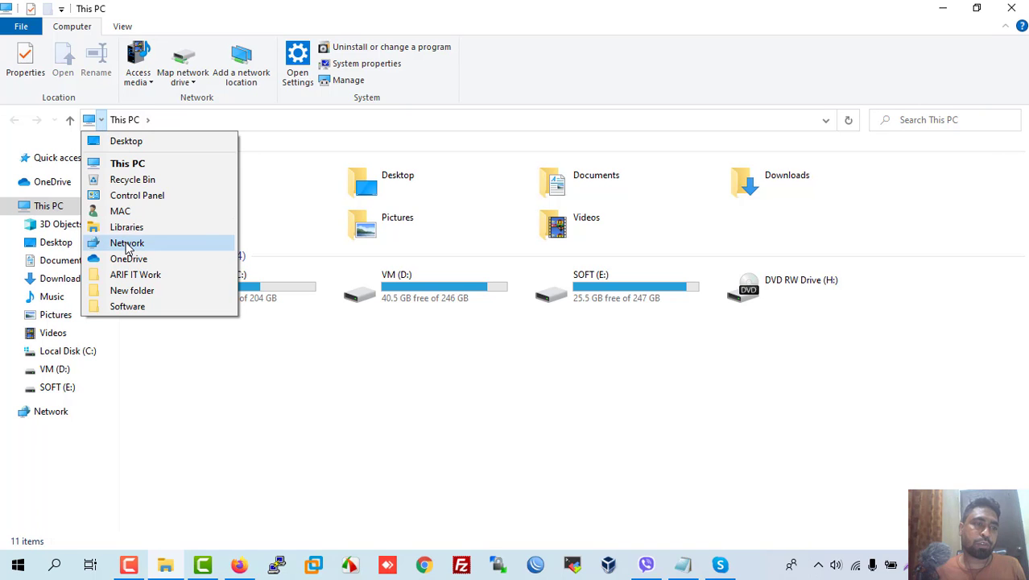
click(1011, 7)
click(1011, 7)
Search for Control Panel, open it and go to Programs and Features to list the installed programs
click(55, 565)
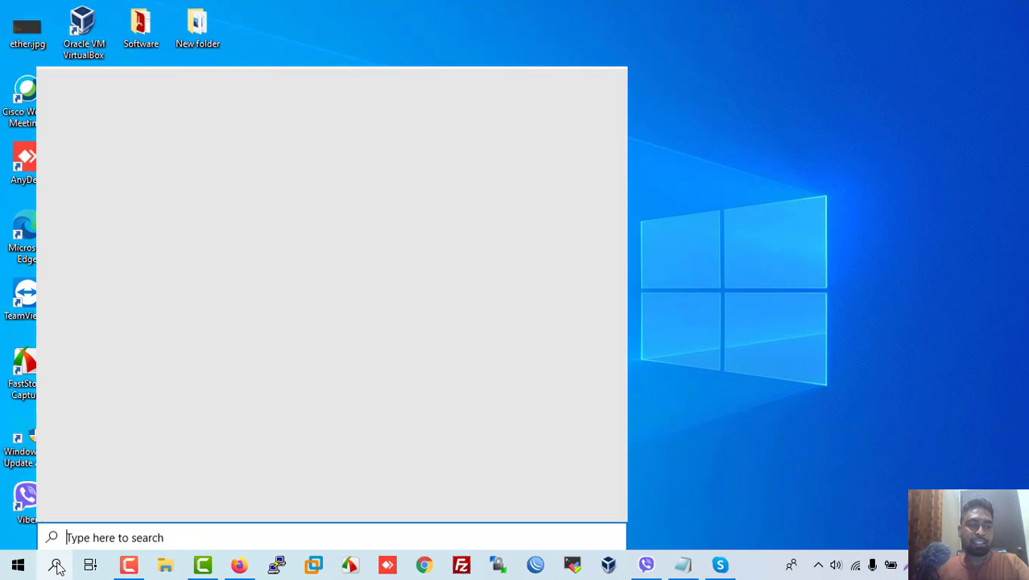
text(co)
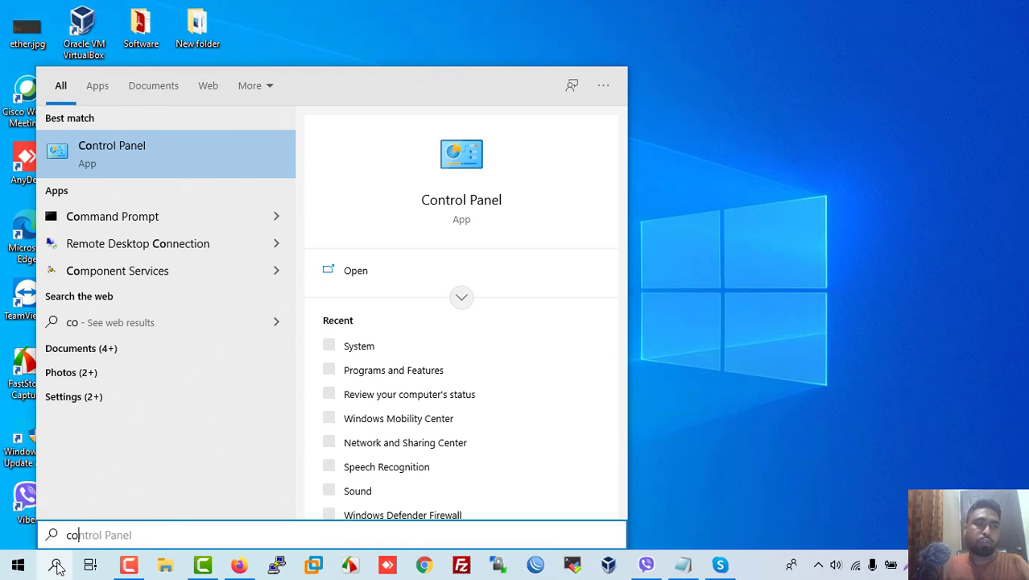
click(130, 144)
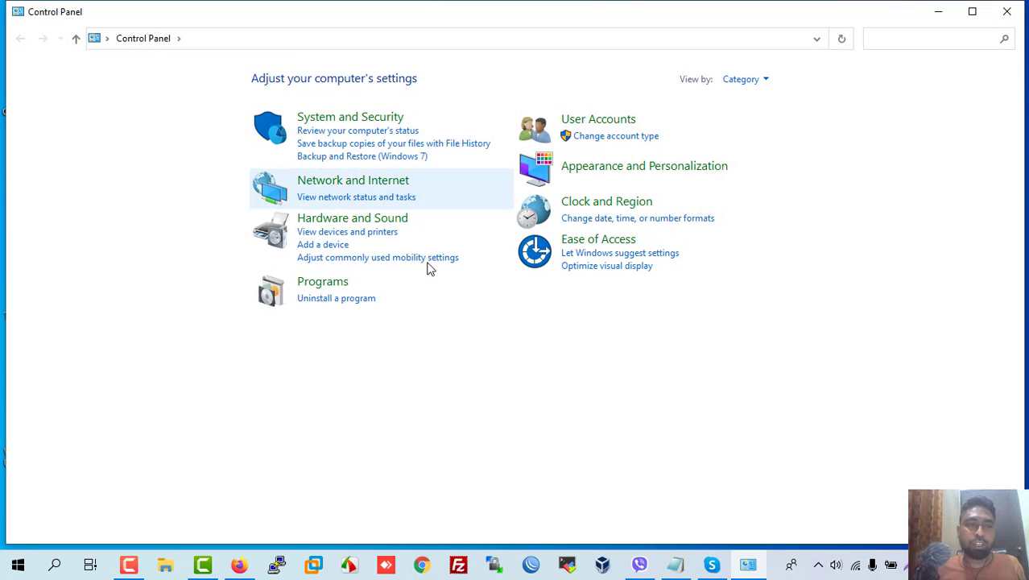
click(318, 283)
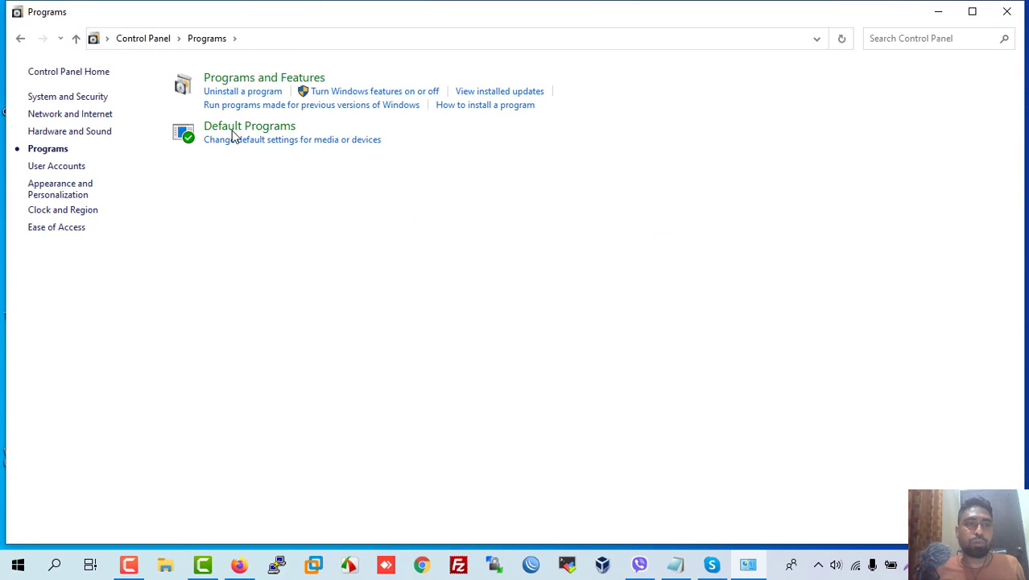
click(231, 80)
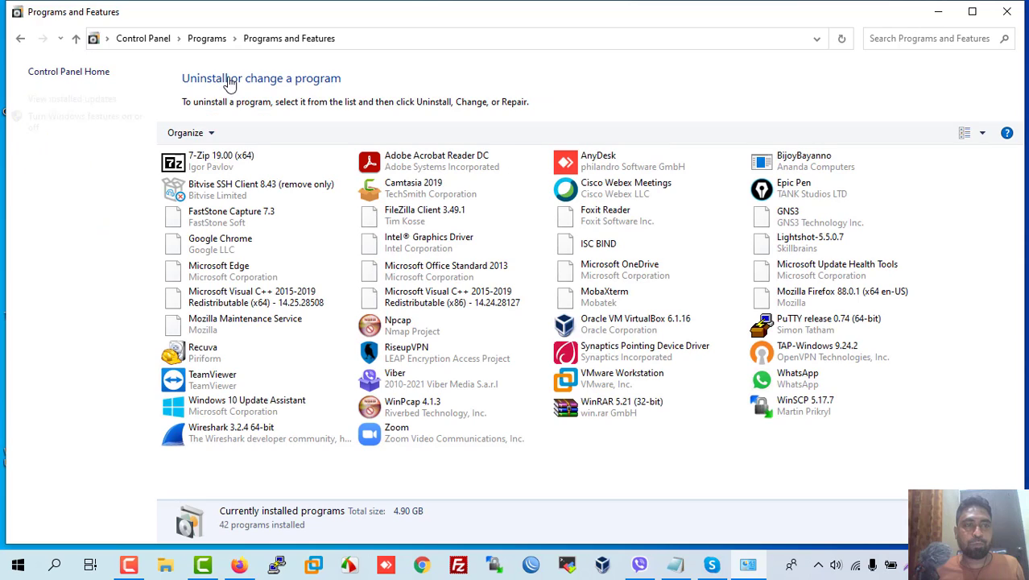
Switch the installed programs to the List view, look through them and close Programs and Features
click(966, 134)
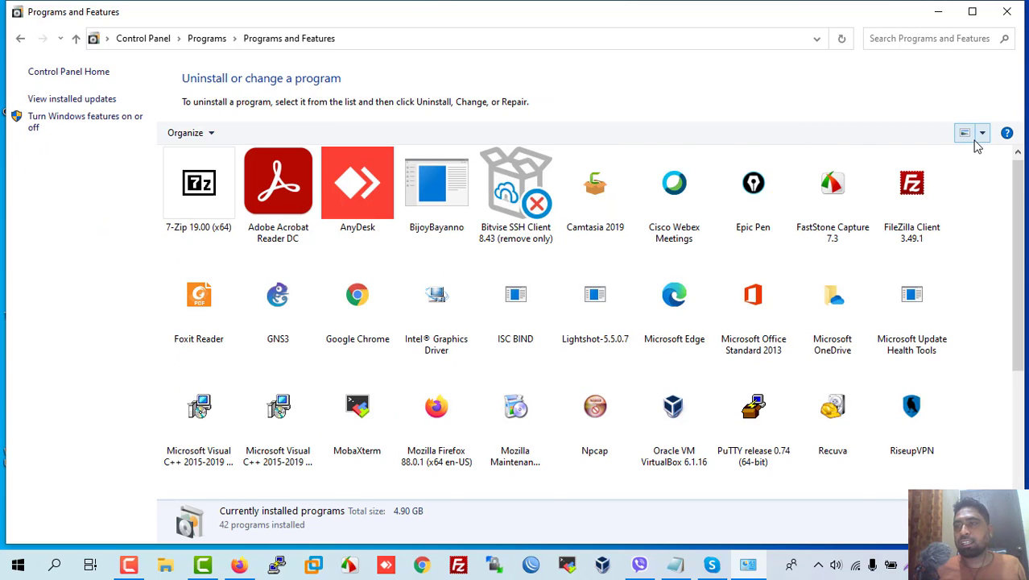
click(982, 133)
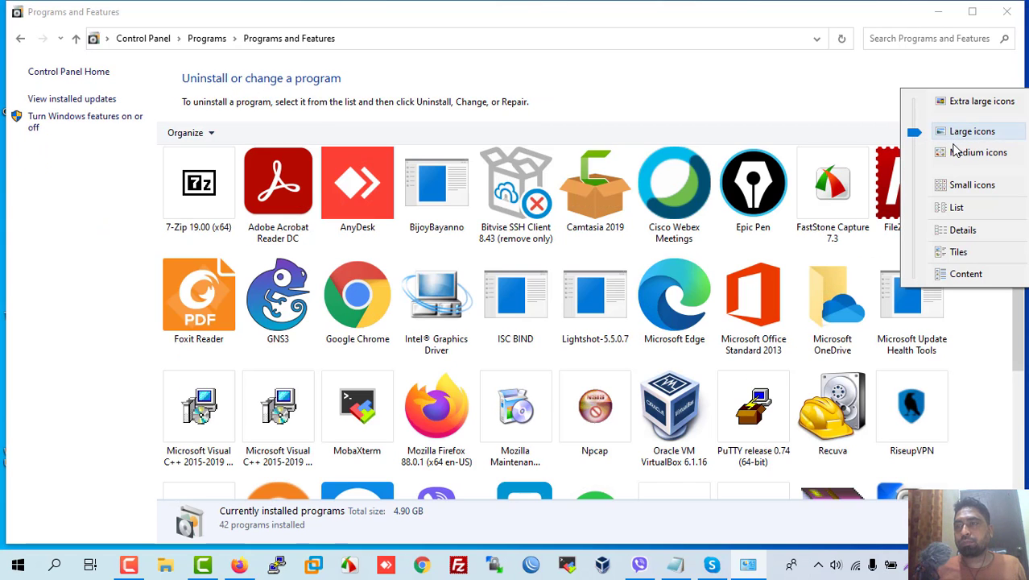
click(959, 152)
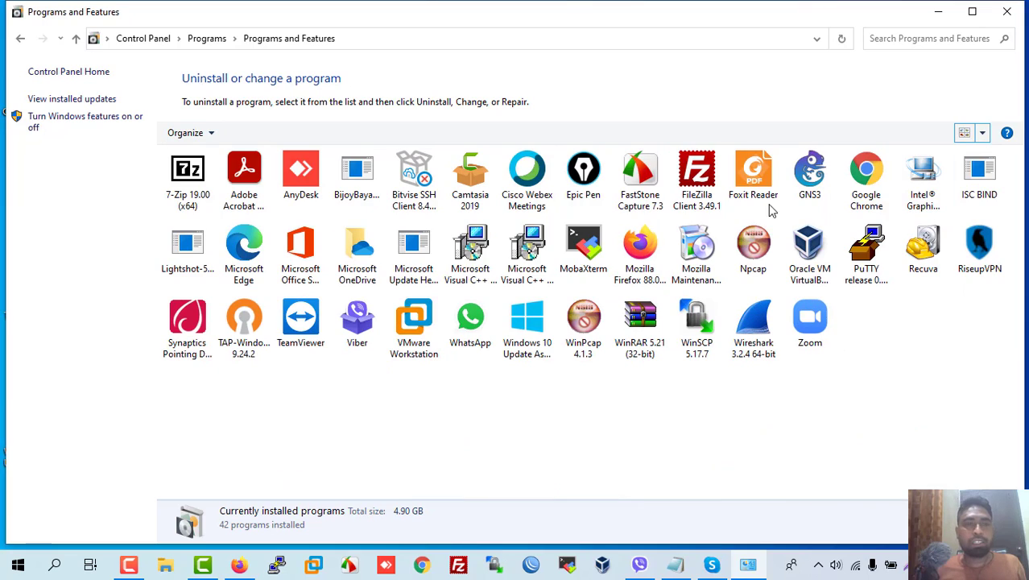
click(982, 133)
click(945, 186)
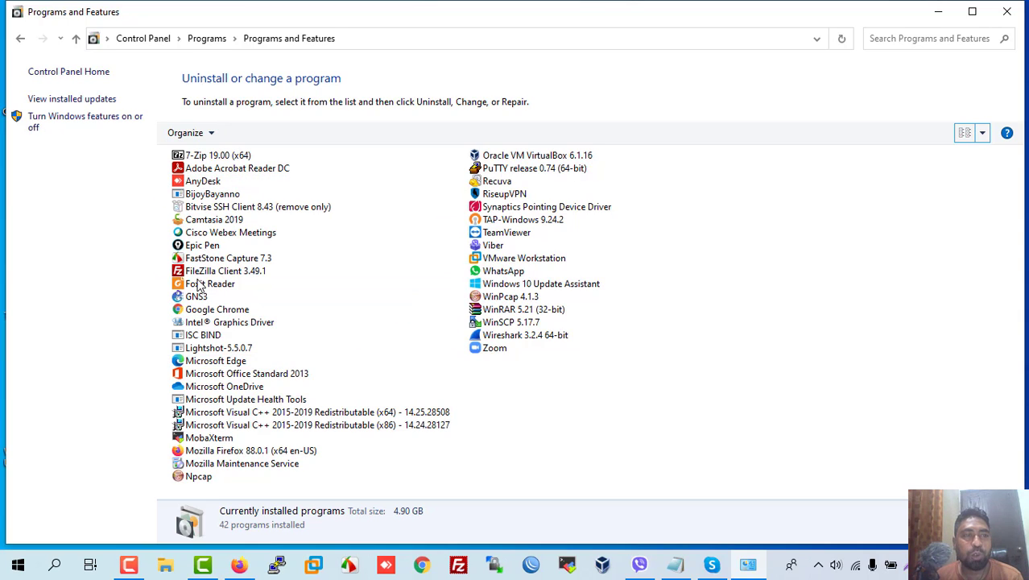
click(1008, 10)
Refresh the desktop two times
right_click(382, 171)
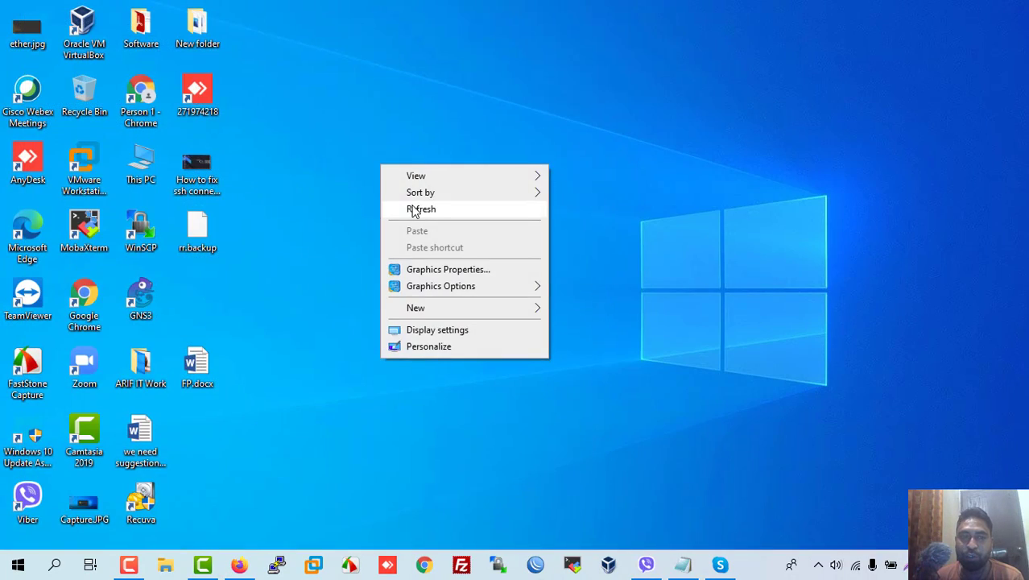
click(410, 209)
right_click(403, 191)
click(446, 236)
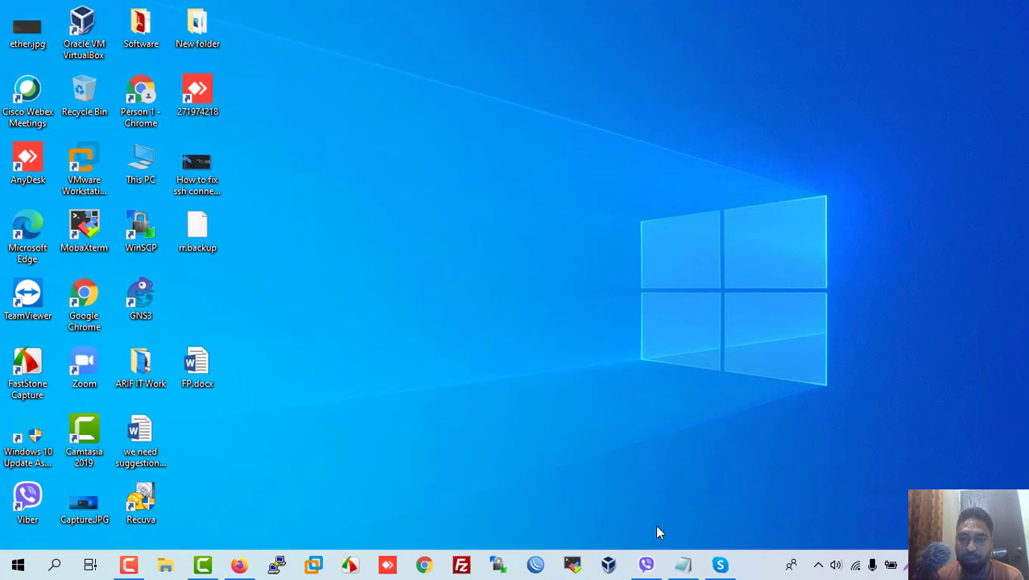
Bring up the Fari.txt notes, highlight tip 9 about stopping notifications and Windows tips, and minimize the notes
click(683, 564)
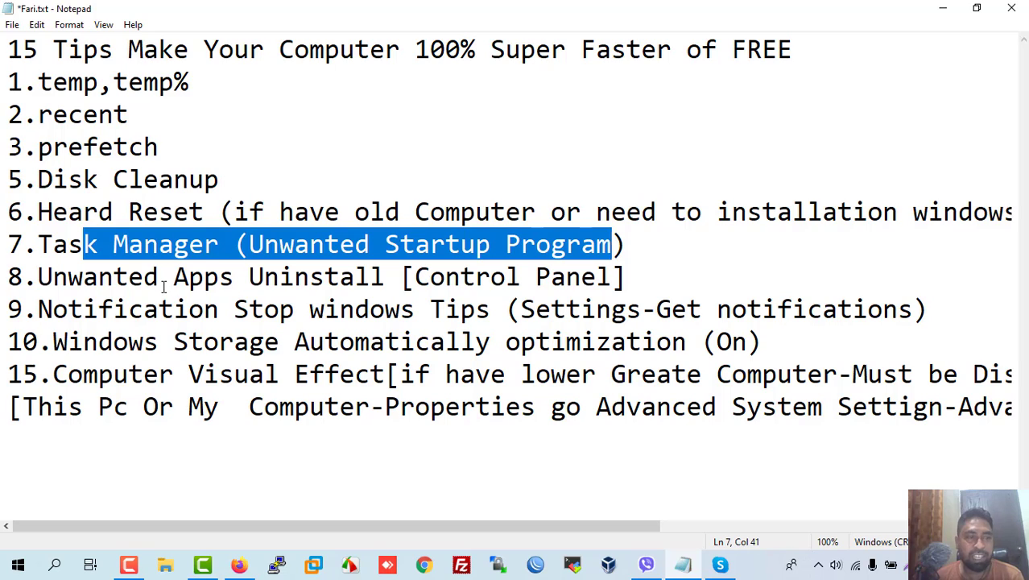
drag(38, 310, 656, 310)
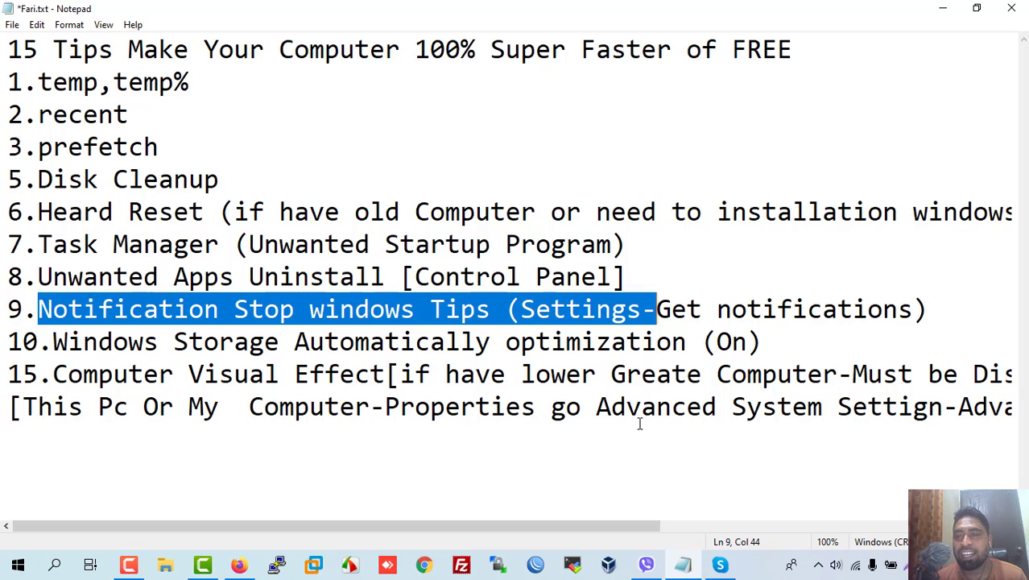
click(943, 8)
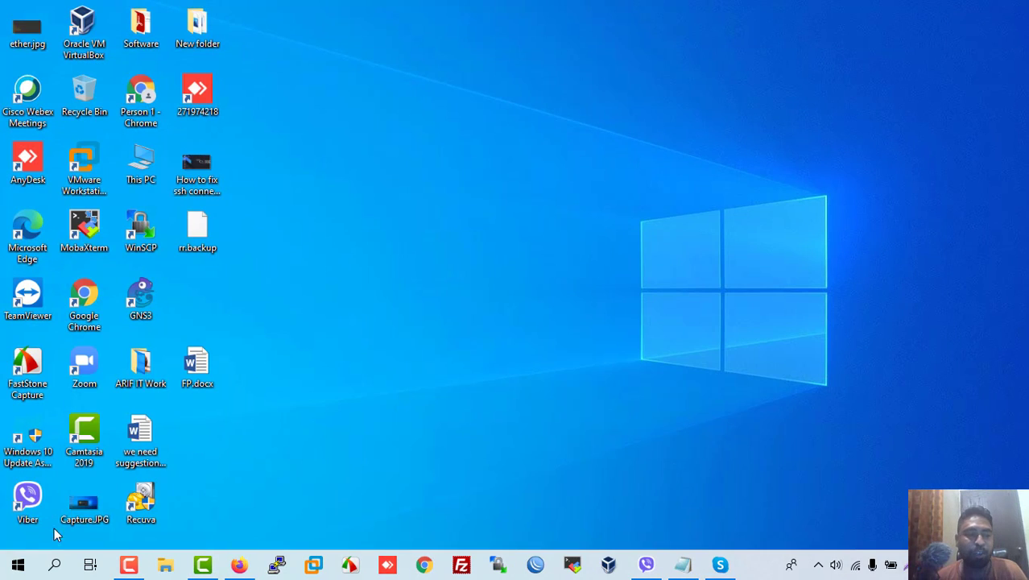
Search for the Settings app, open it and go to the System category
click(17, 564)
click(55, 566)
text(s)
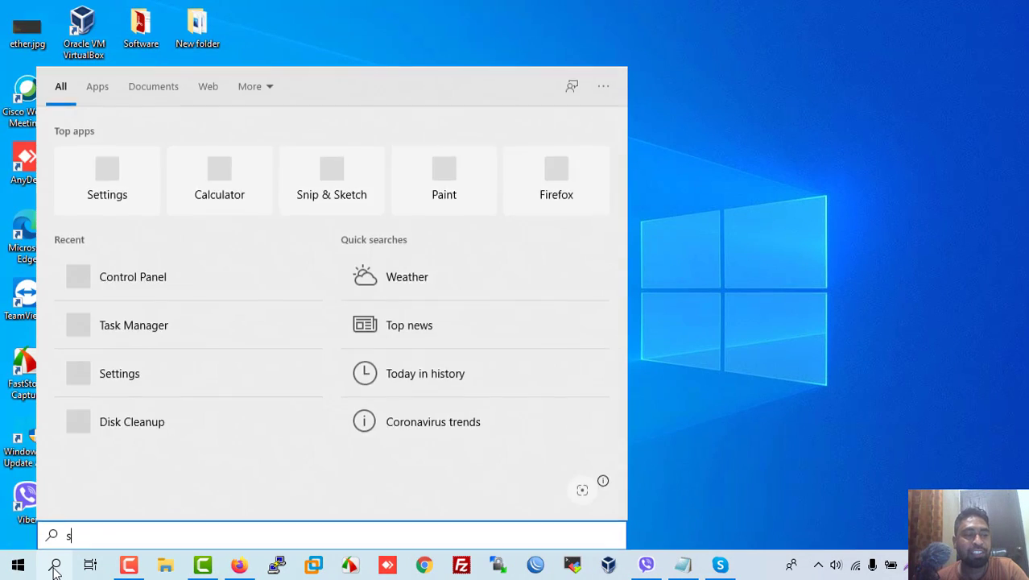
click(87, 219)
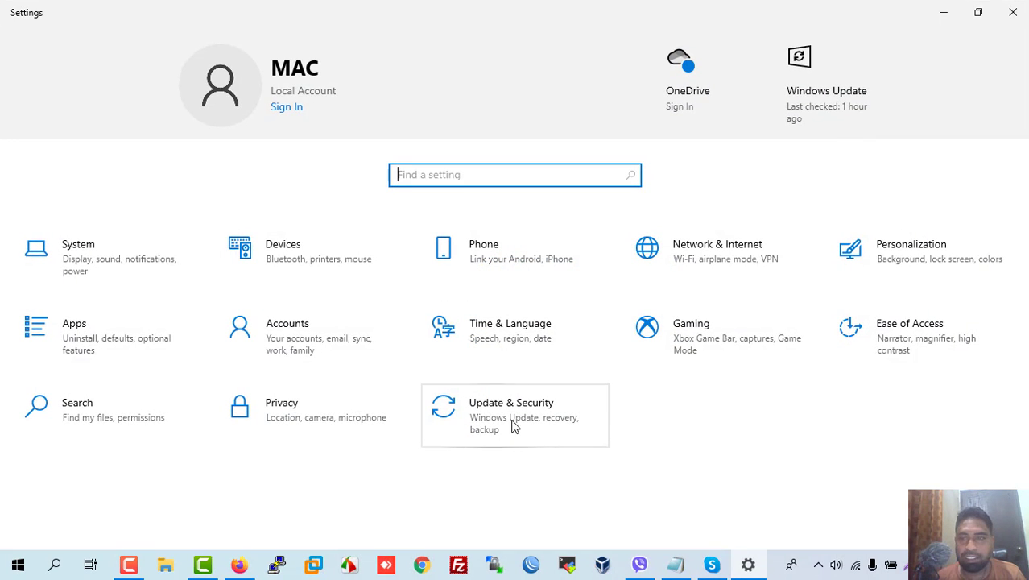
click(99, 277)
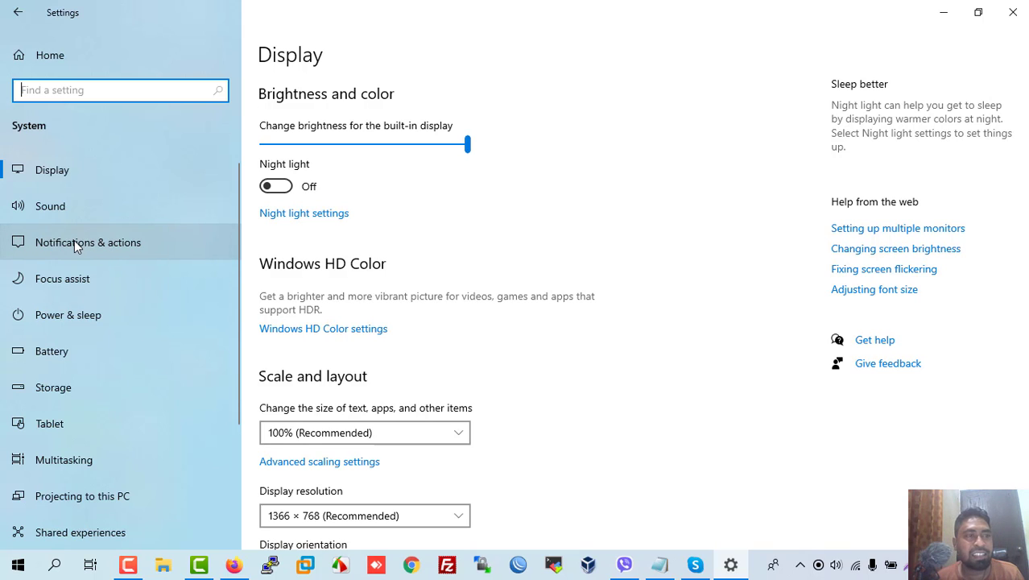
click(18, 12)
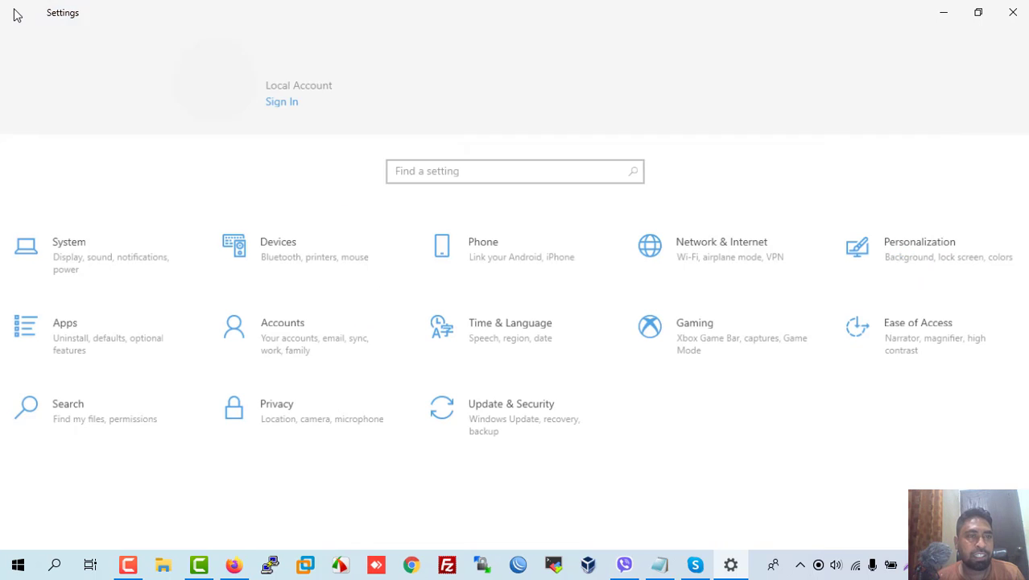
click(74, 248)
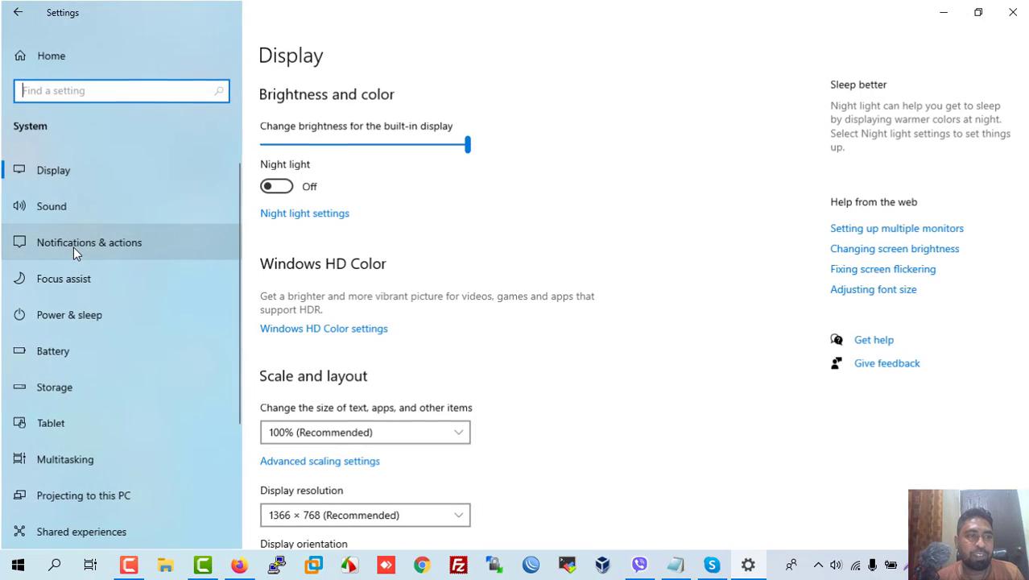
In Notifications & actions, turn off "Get notifications from apps and other senders" and minimize Settings
click(84, 241)
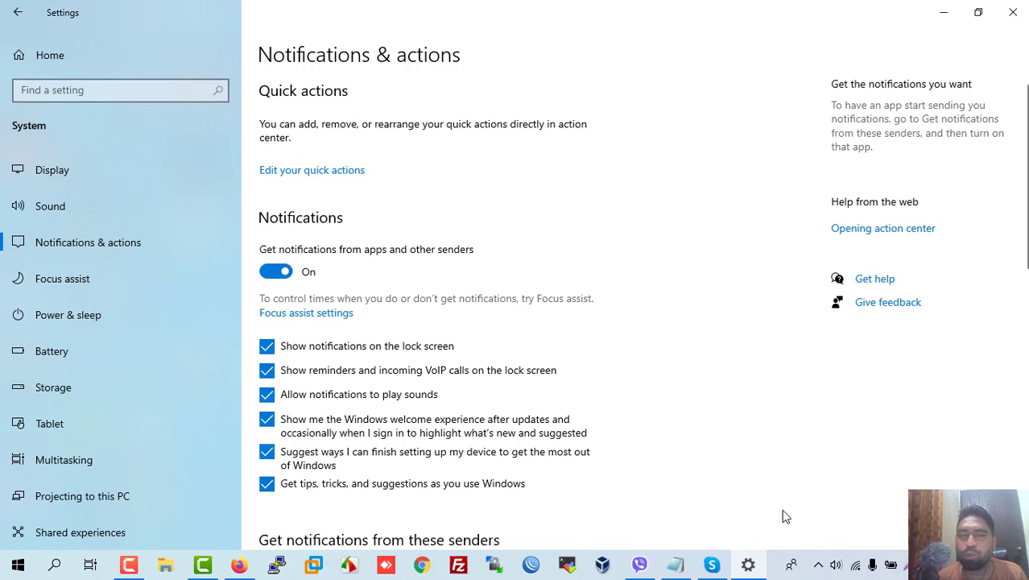
click(273, 274)
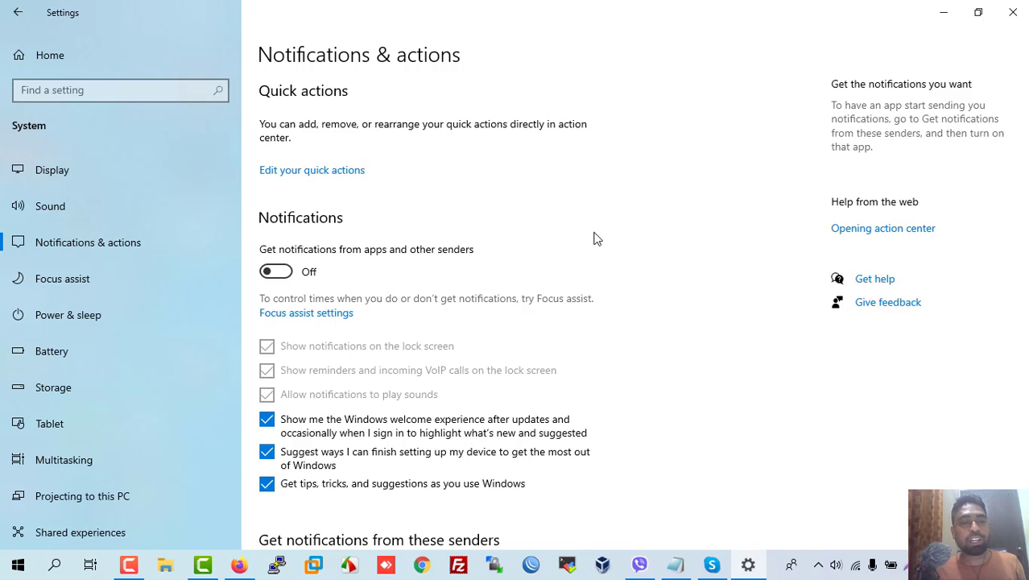
click(947, 12)
Bring up the Fari.txt notes and change the bracketed text at the end of tip 10 to "(Settings-Storage -On)"
click(675, 564)
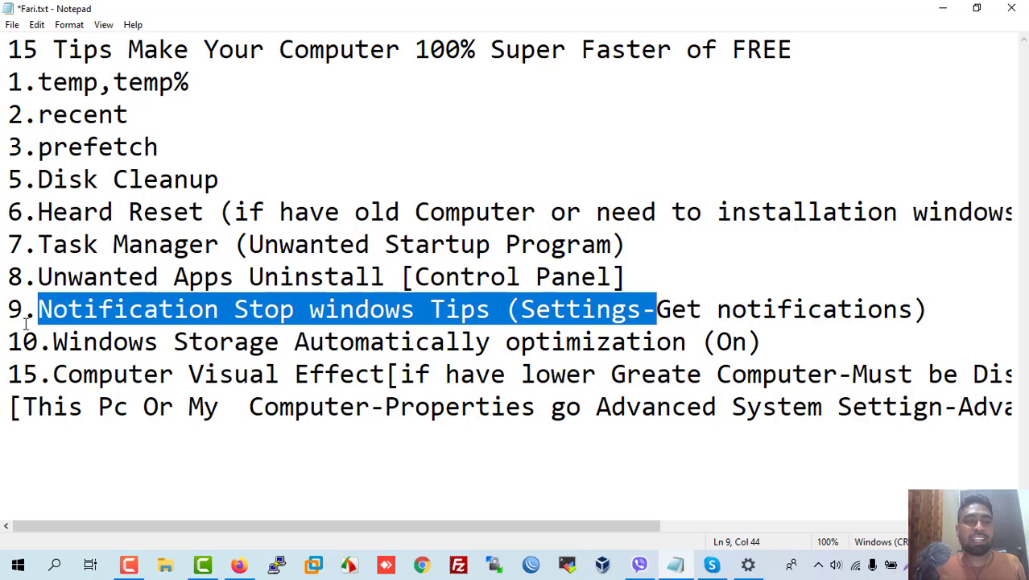
drag(52, 343, 789, 343)
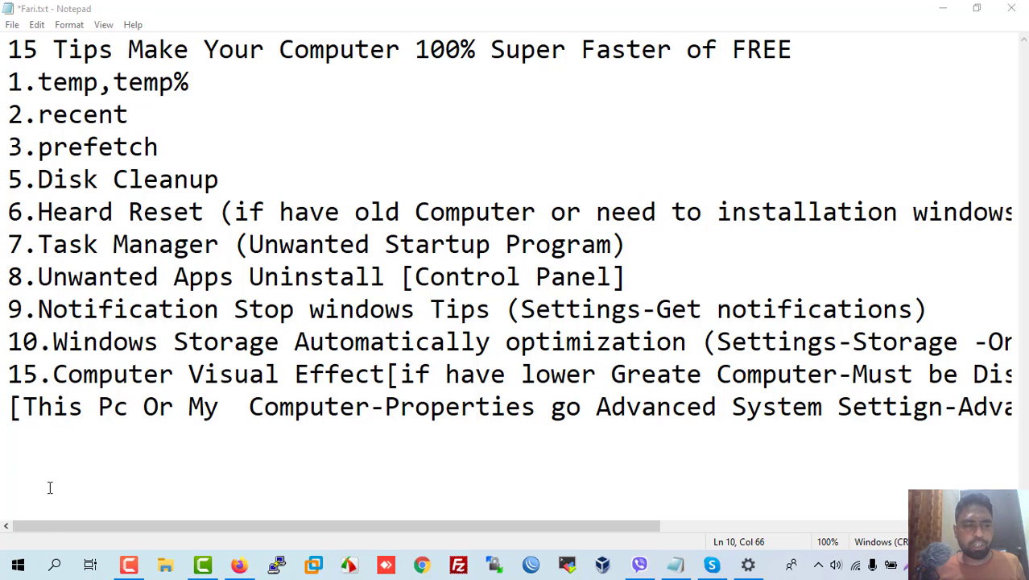
Search for the Settings app and bring its window back up
click(18, 566)
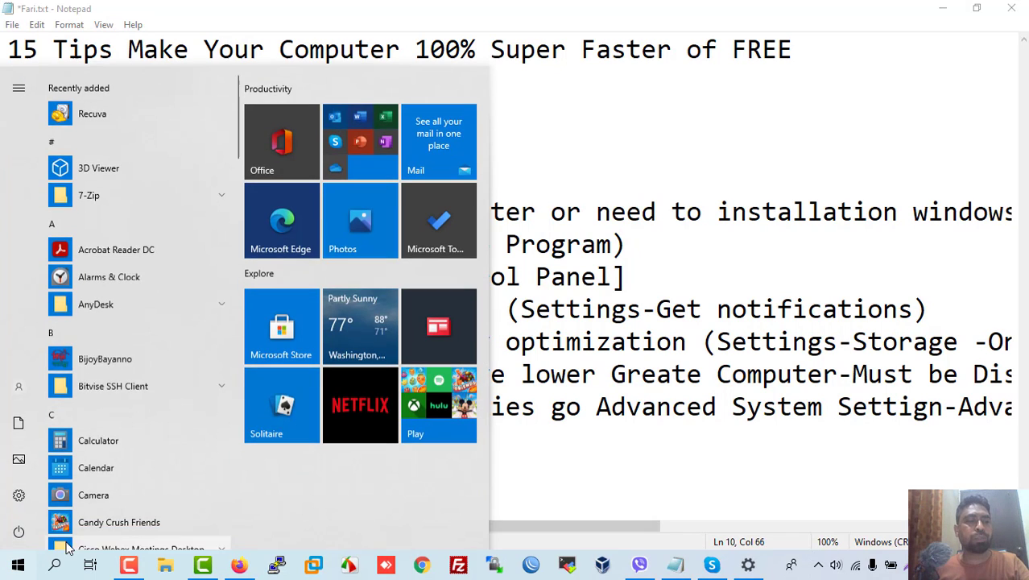
click(55, 565)
text(s)
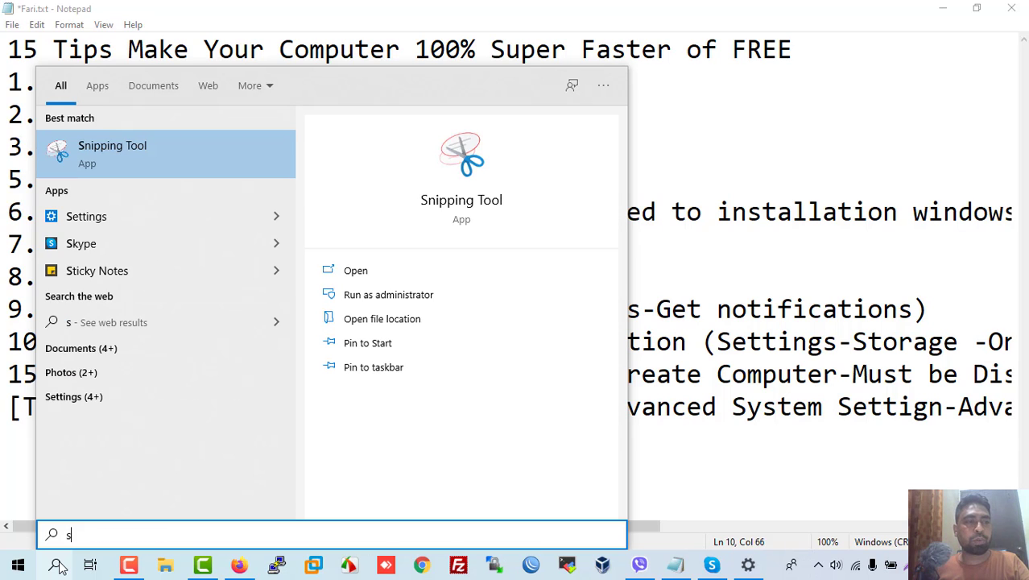
click(86, 216)
click(125, 564)
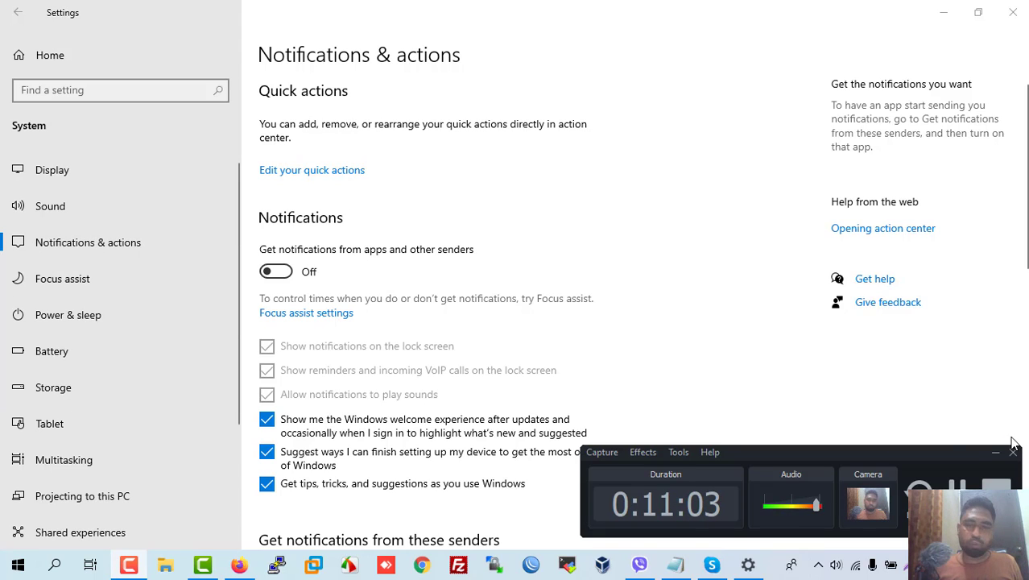
click(996, 455)
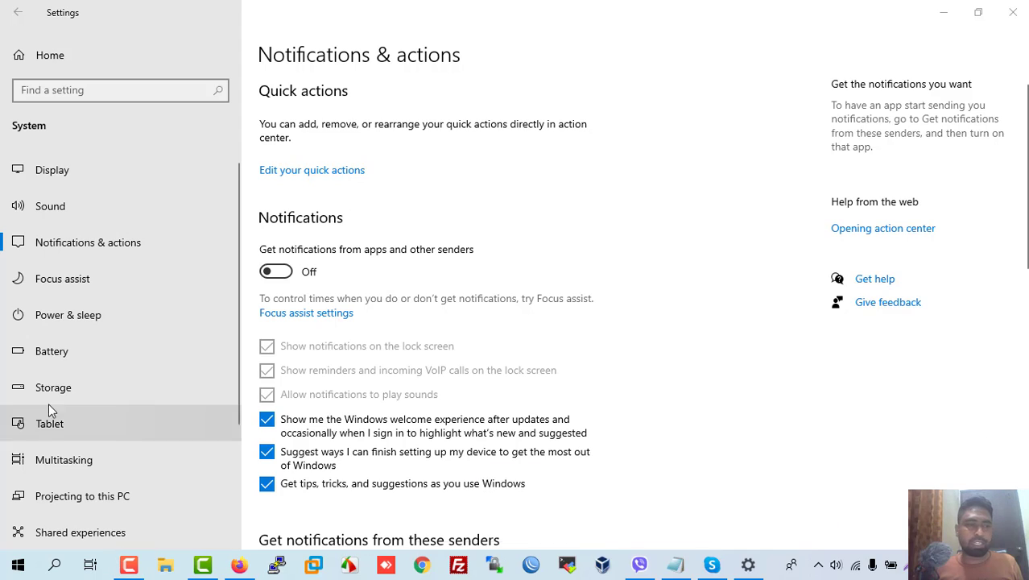
Turn on Storage Sense in the Storage settings and minimize Settings
click(56, 389)
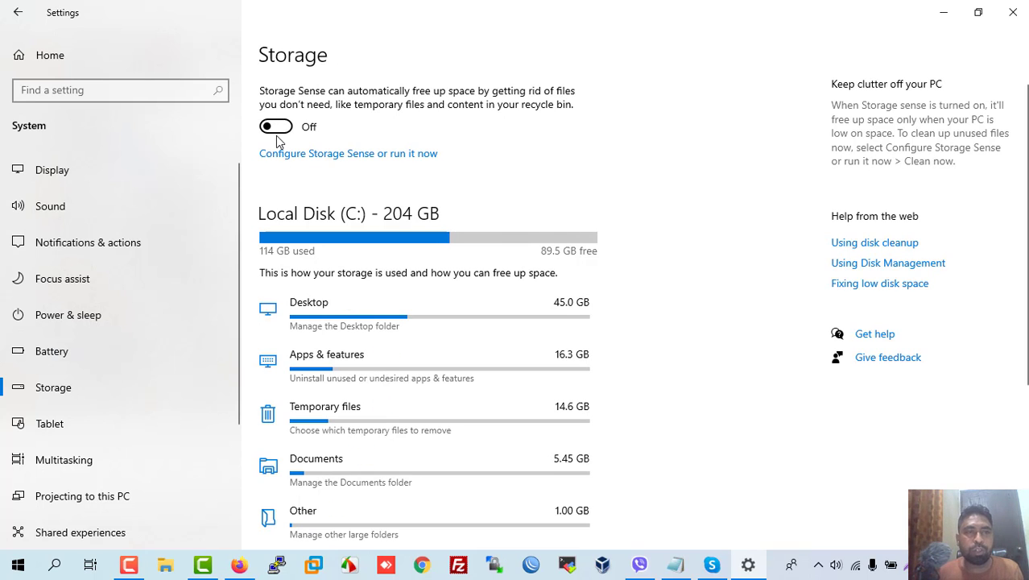
click(278, 126)
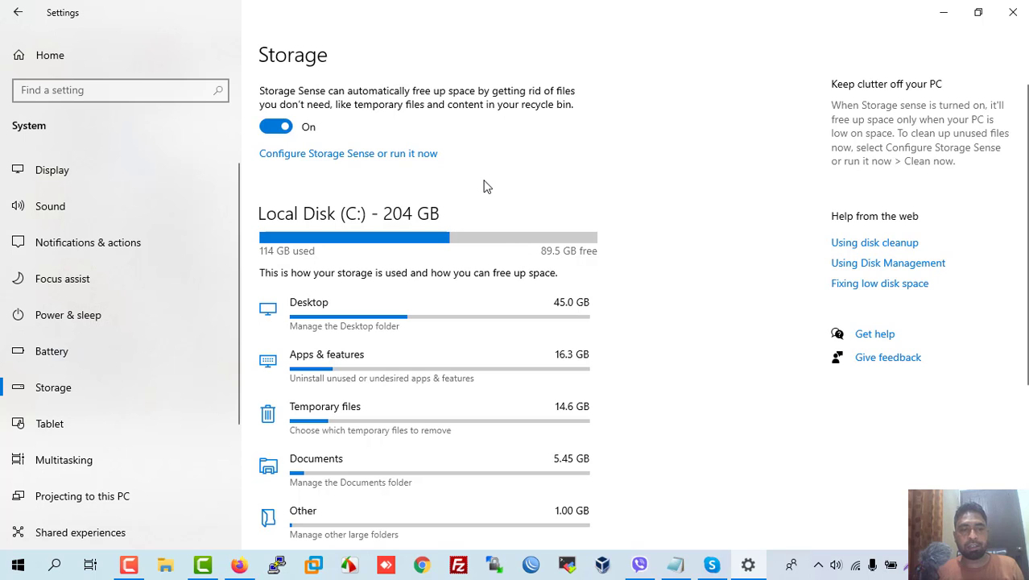
click(941, 12)
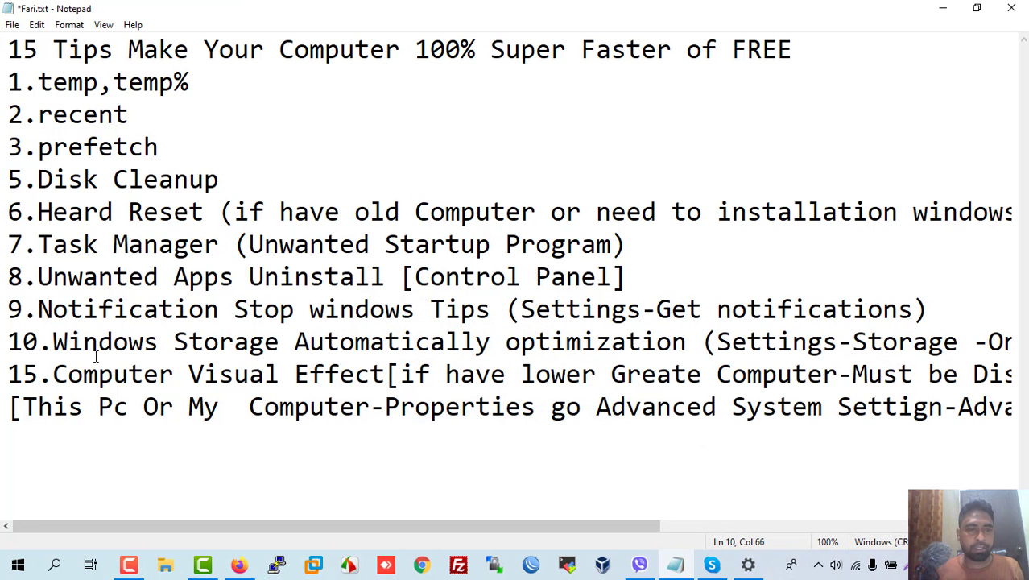
Highlight tip 15 about the computer visual effect in the notes and read the rest of its lines
drag(60, 373, 628, 378)
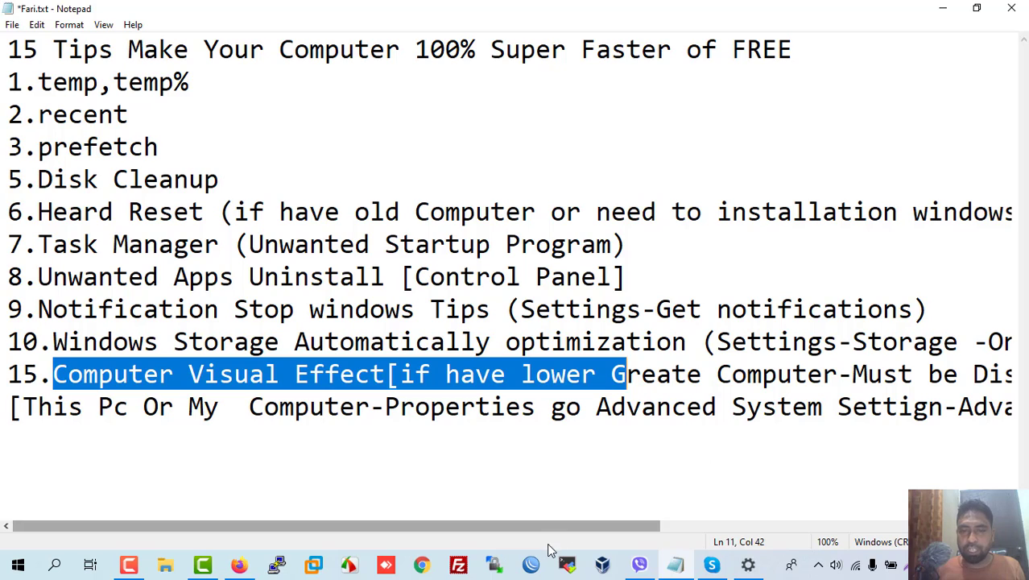
drag(536, 525, 617, 529)
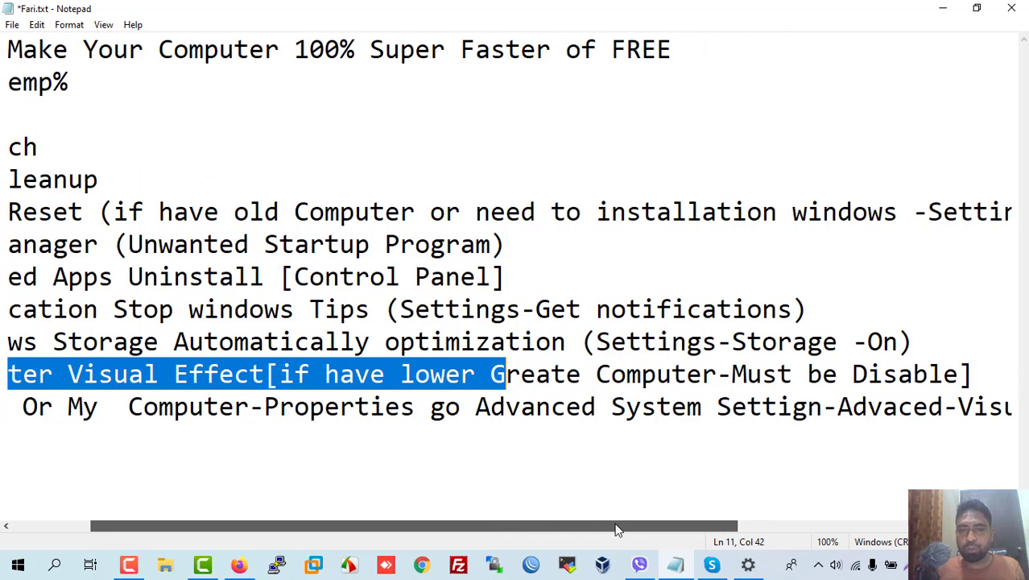
drag(617, 529, 618, 529)
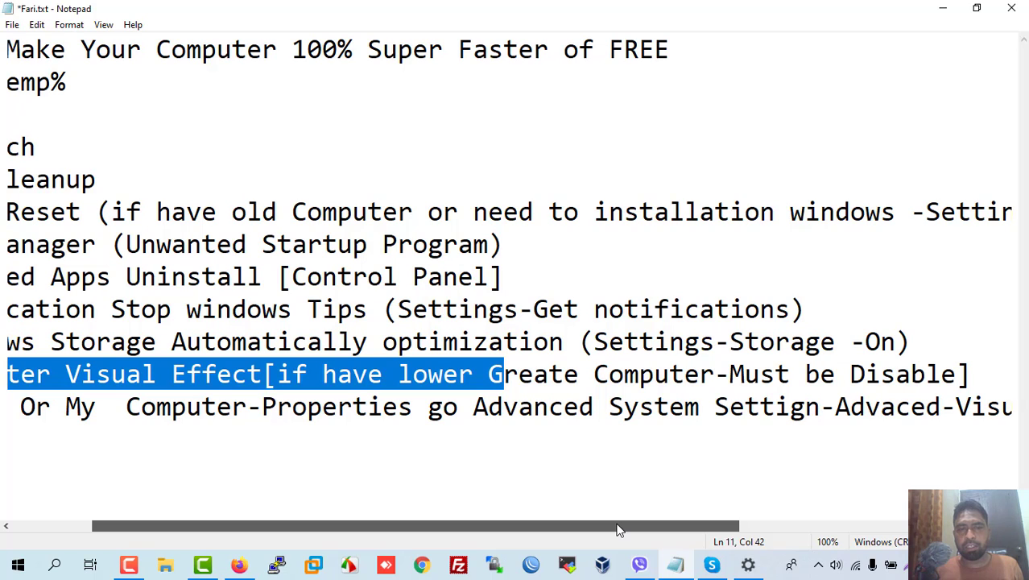
Highlight the bracketed remark in tip 15 about disabling visual effects on lower-grade computers and minimize the notes
click(384, 374)
drag(277, 374, 944, 377)
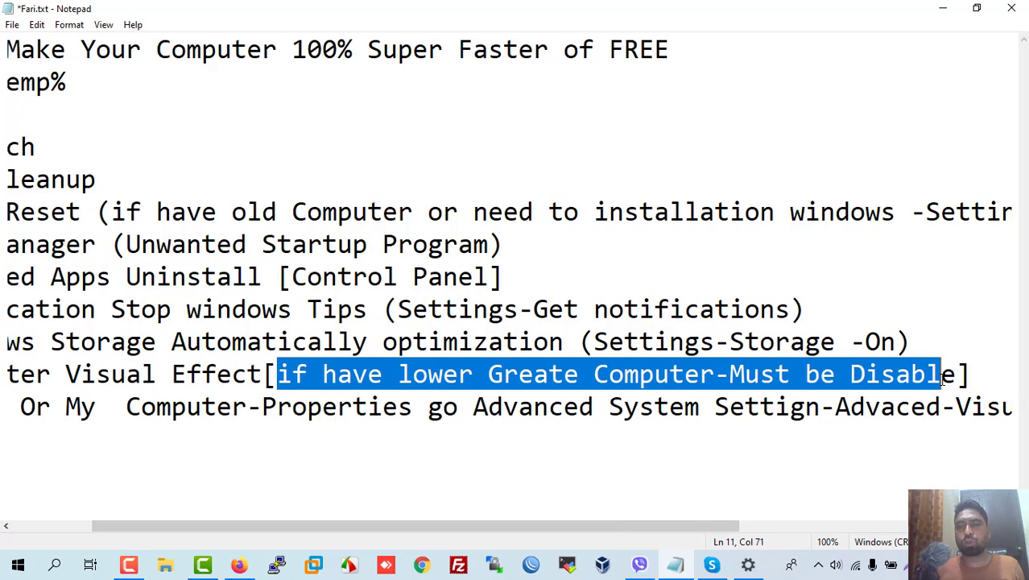
click(943, 8)
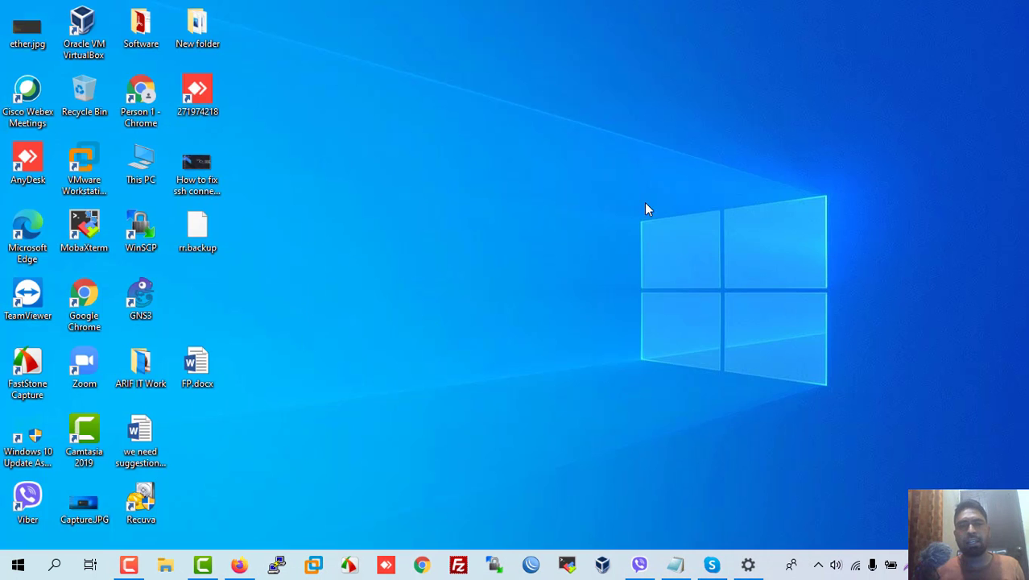
Refresh the desktop several times in a row
right_click(450, 123)
click(483, 169)
right_click(414, 95)
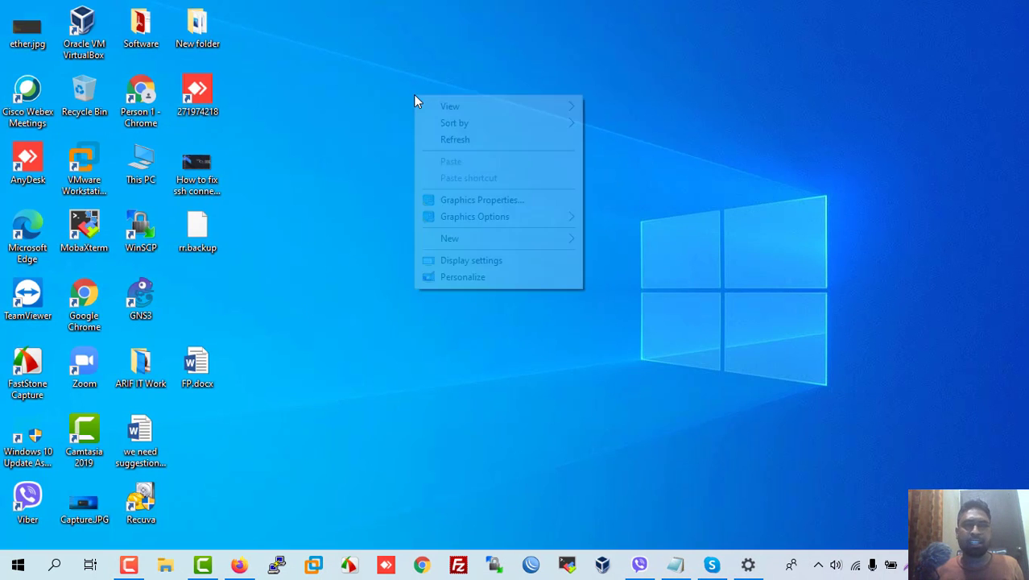
click(439, 140)
right_click(374, 71)
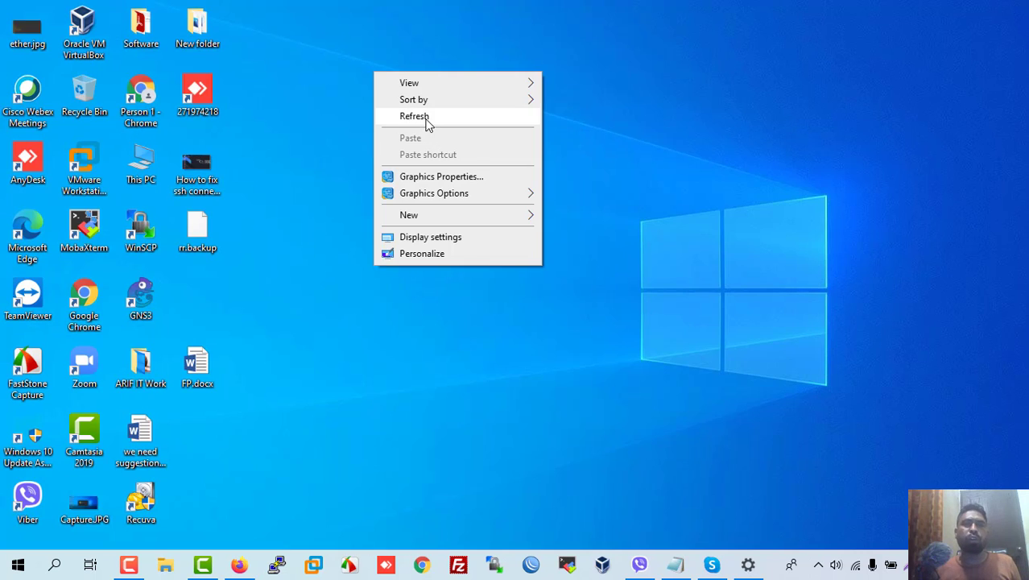
click(426, 119)
right_click(401, 102)
click(427, 147)
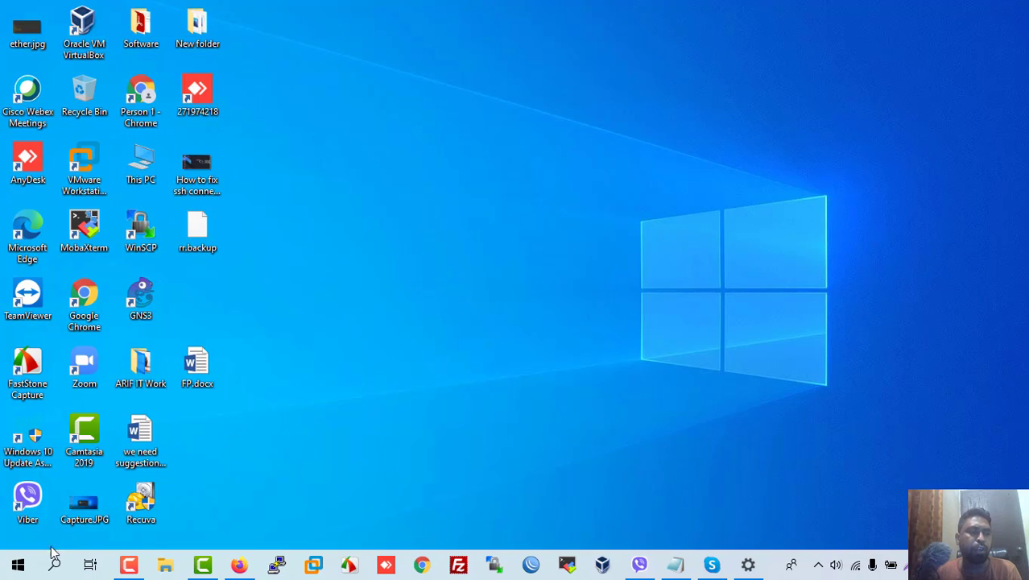
click(18, 566)
click(56, 568)
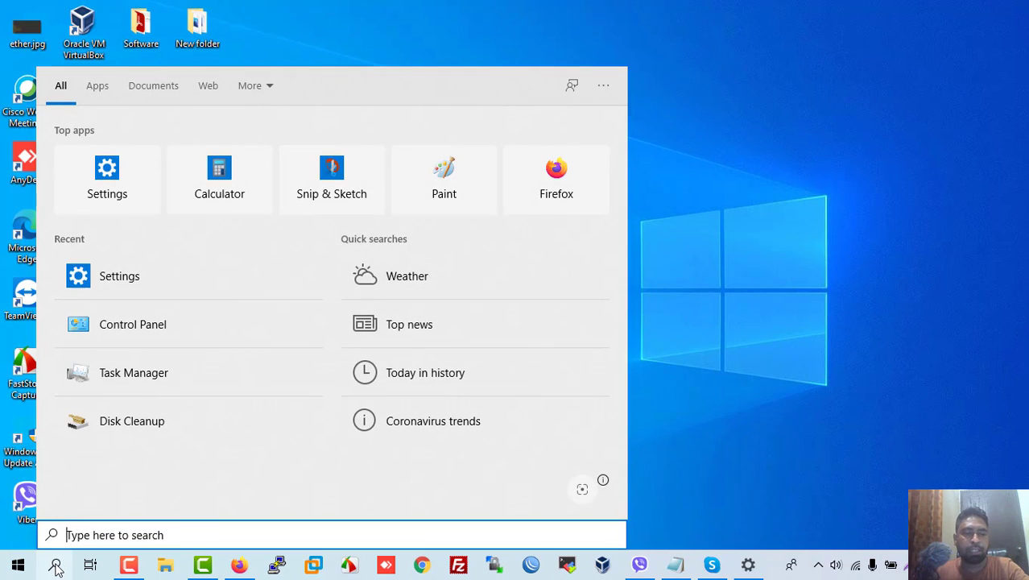
text(th)
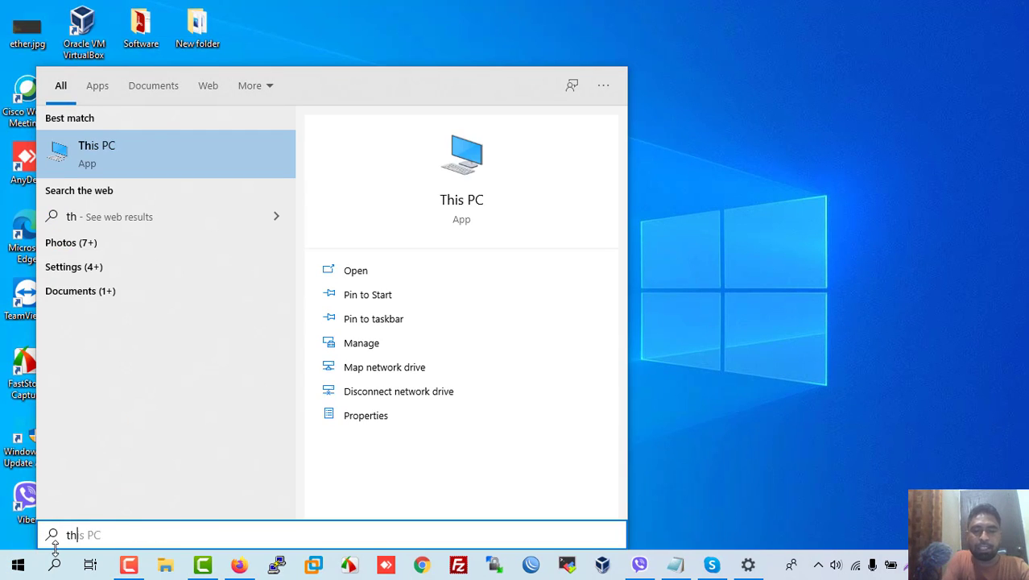
click(725, 175)
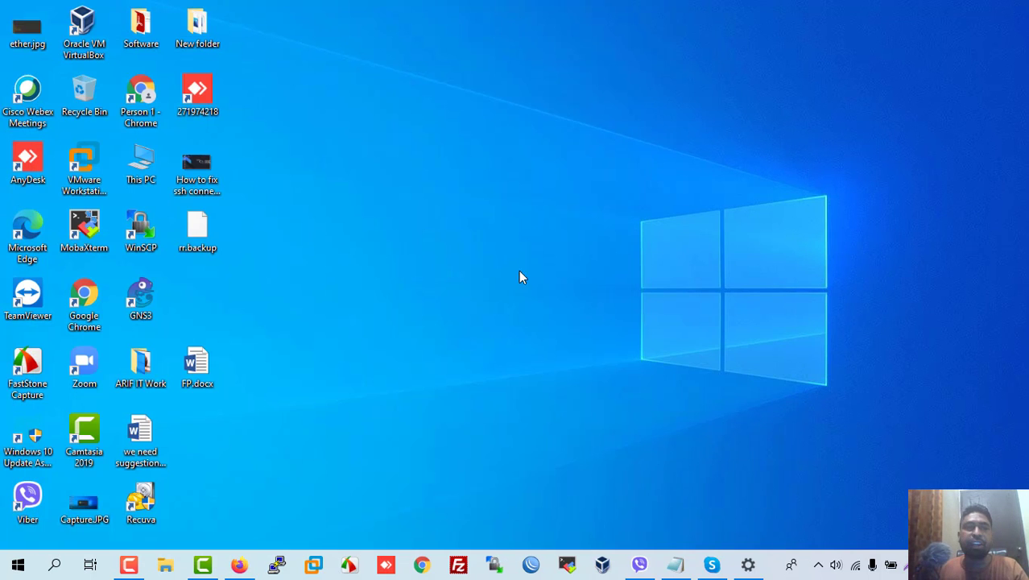
Open the Performance Options from This PC's advanced system properties and move the dialog clear of the System Properties window
right_click(139, 166)
click(194, 340)
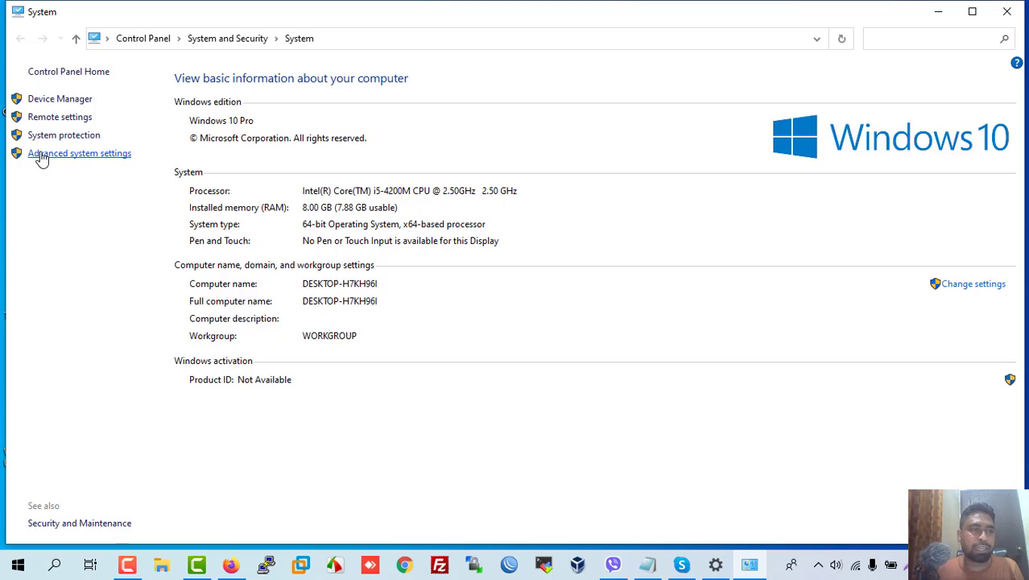
click(78, 158)
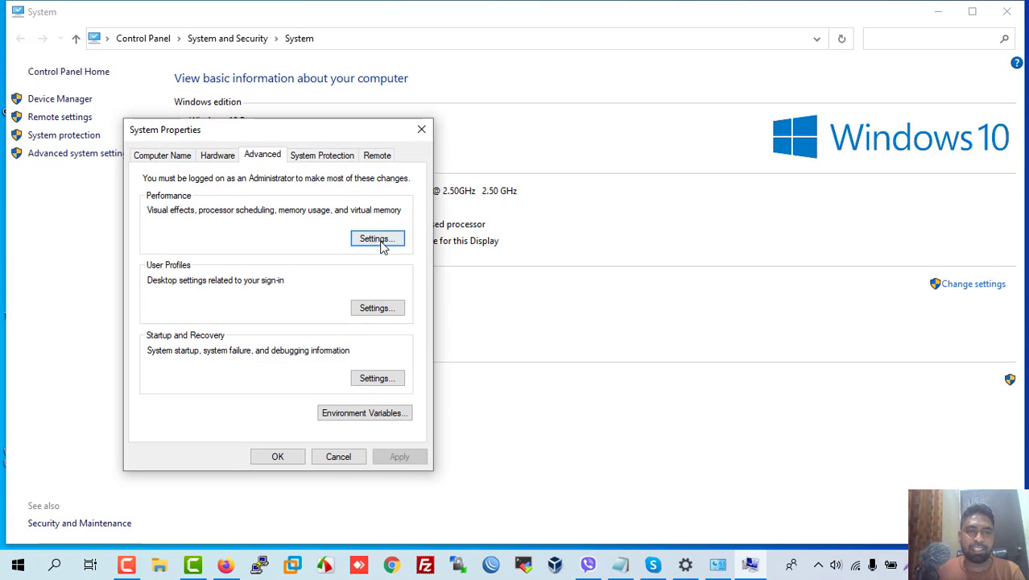
click(375, 240)
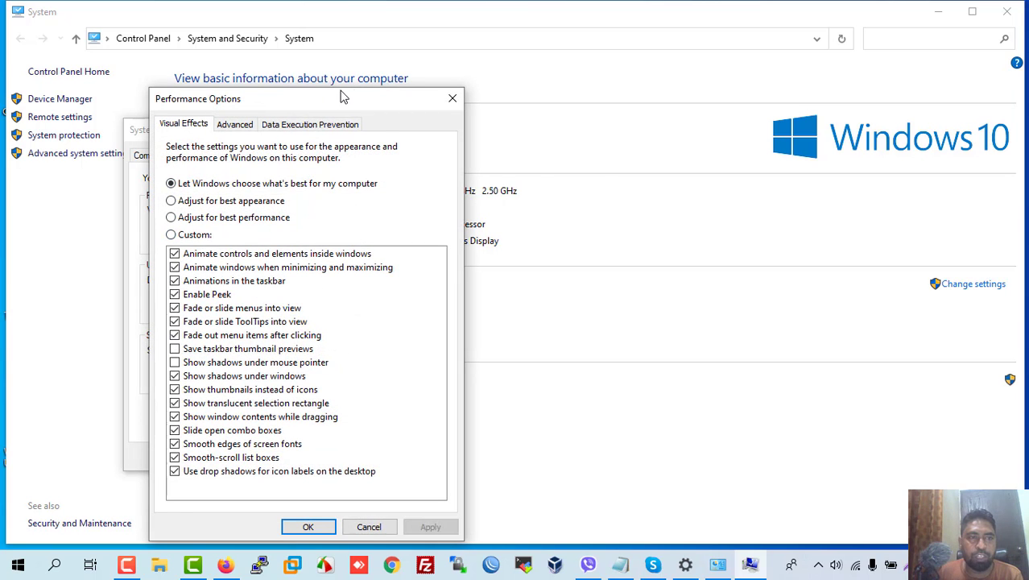
drag(338, 97, 465, 85)
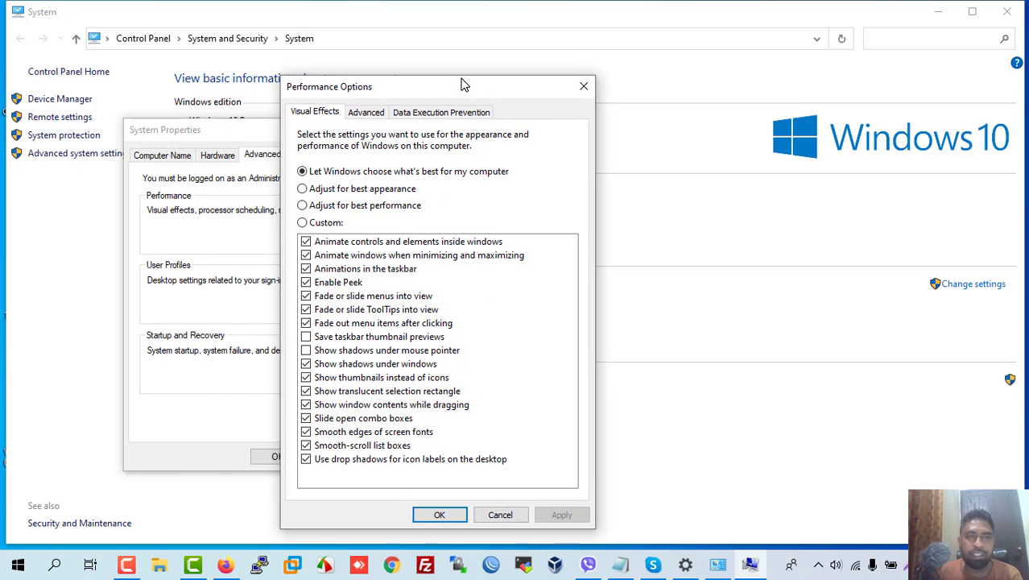
Turn off the control, window and taskbar animations, Enable Peek, and the fade or slide effects for menus, ToolTips and menu items
click(306, 242)
click(306, 255)
click(306, 269)
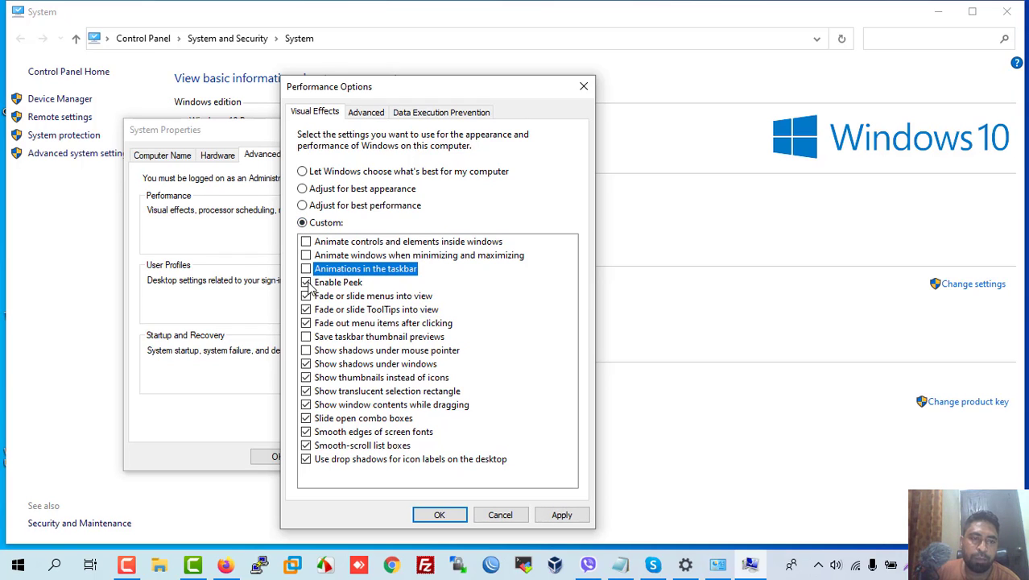
click(306, 282)
click(306, 296)
click(306, 309)
click(306, 323)
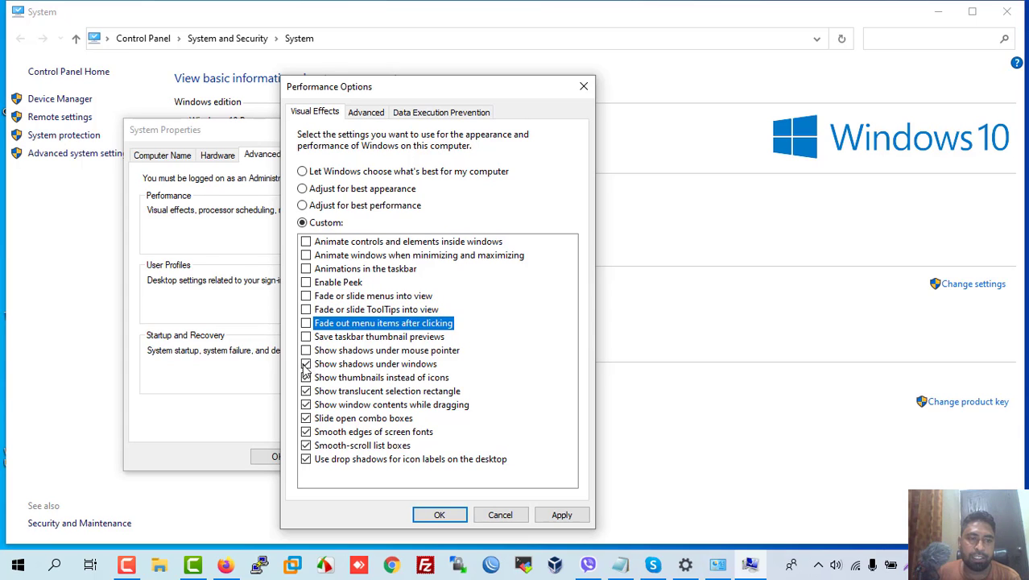
Turn off the remaining visual effects, from shadows under windows to desktop icon label drop shadows, apply the changes and close both dialogs
click(306, 363)
click(306, 377)
click(306, 390)
click(306, 404)
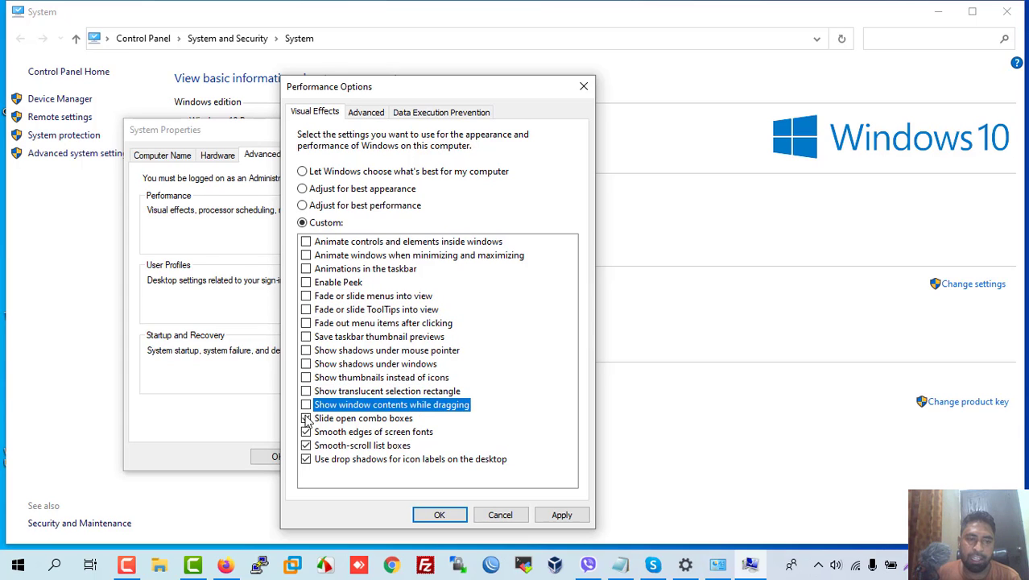
click(306, 418)
click(306, 431)
click(306, 445)
click(306, 459)
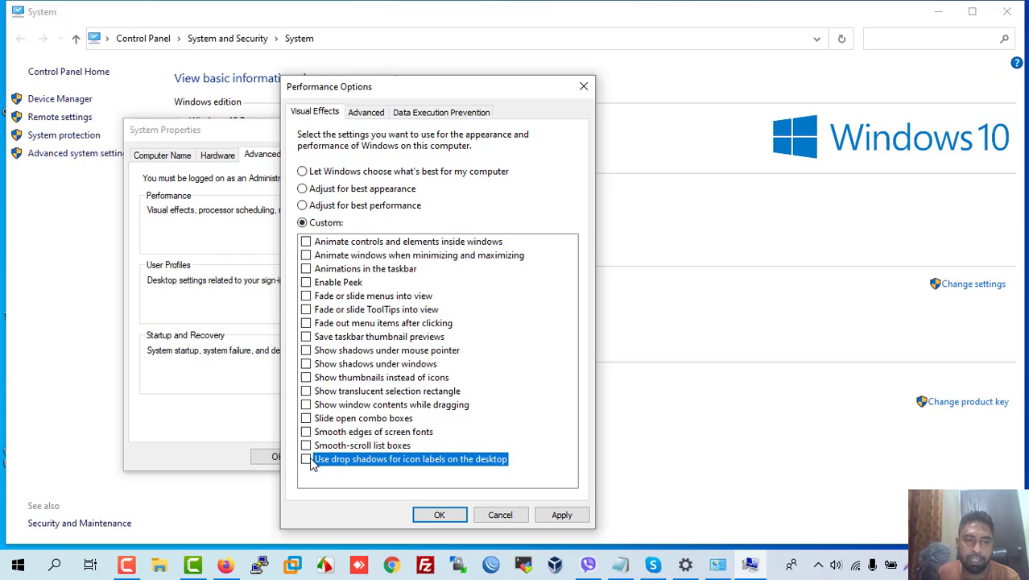
click(562, 516)
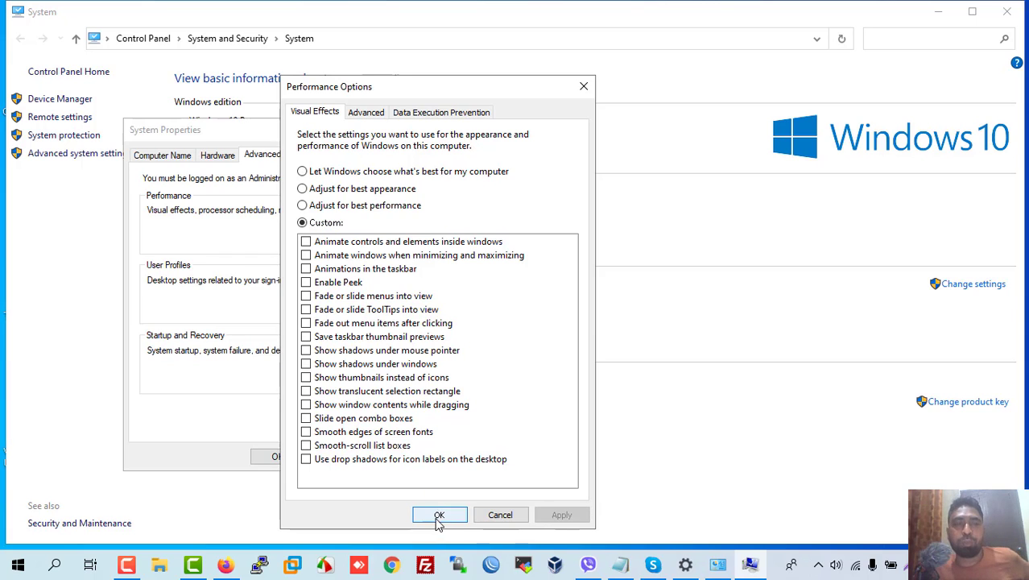
click(439, 516)
click(278, 457)
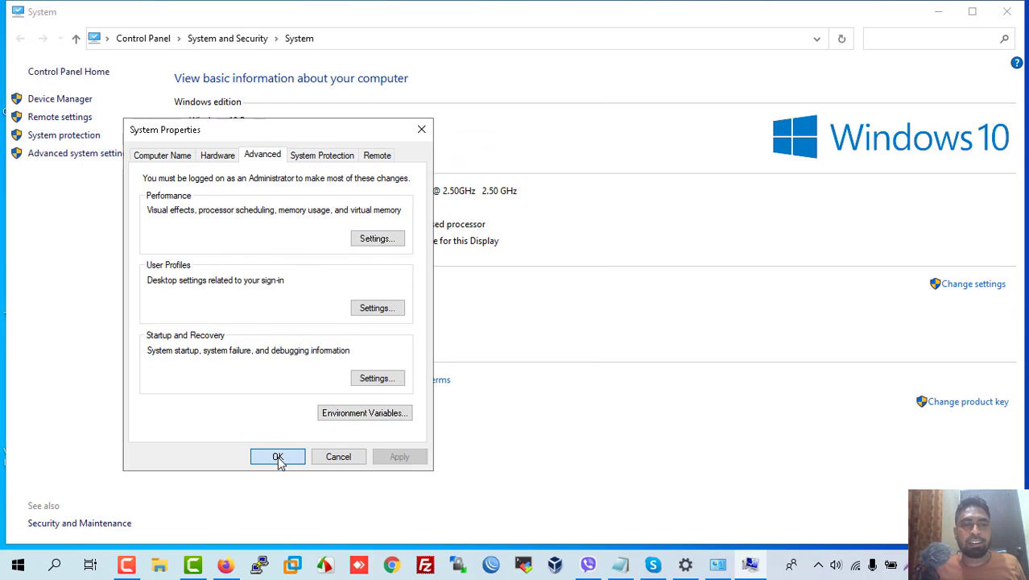
Reopen the Performance Options to check the visual effects list, and close them again
click(68, 156)
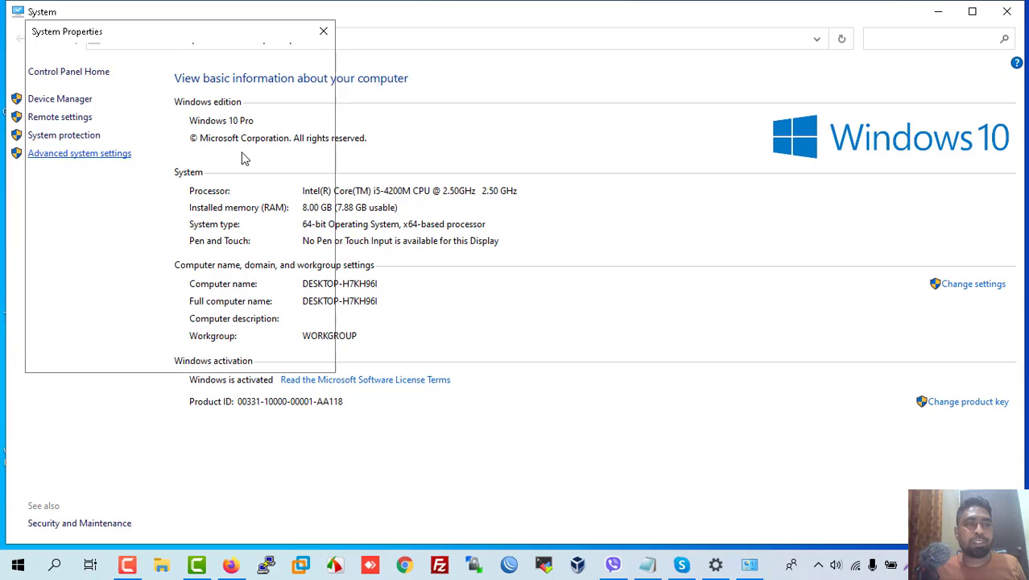
click(280, 140)
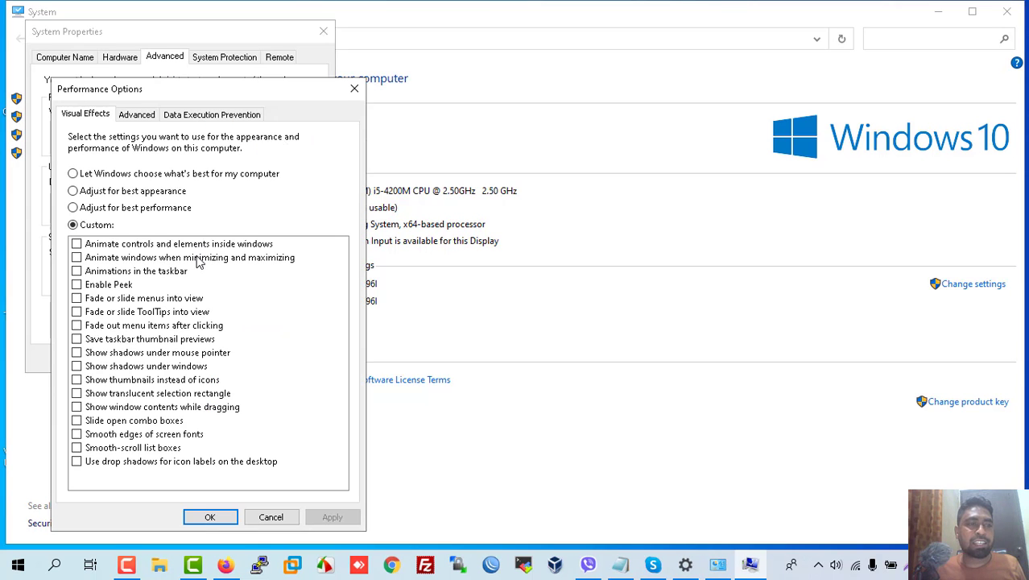
click(209, 517)
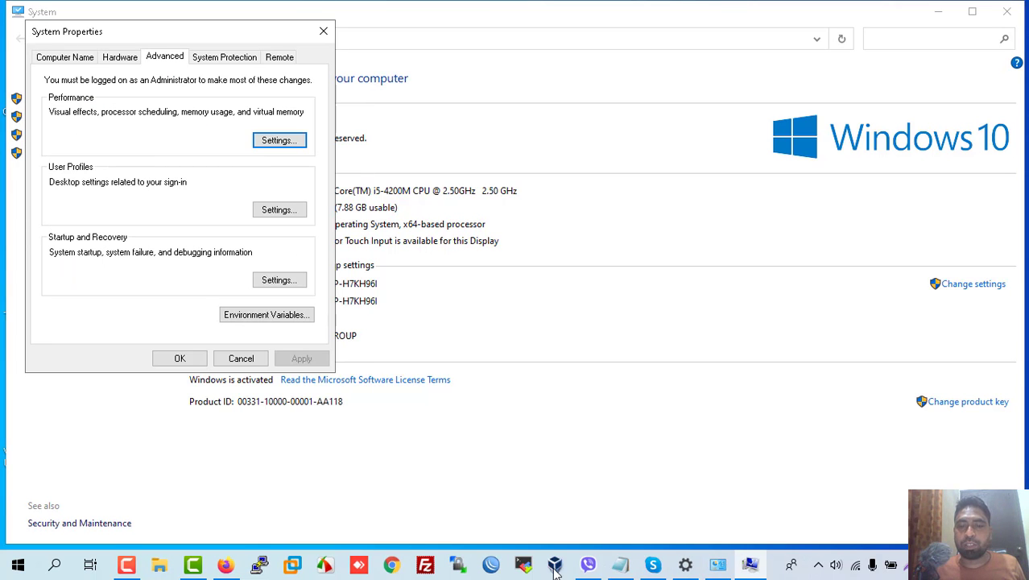
Bring up the Fari.txt notes, clear the text highlight to review the tips from the line beginnings, and minimize them
click(621, 564)
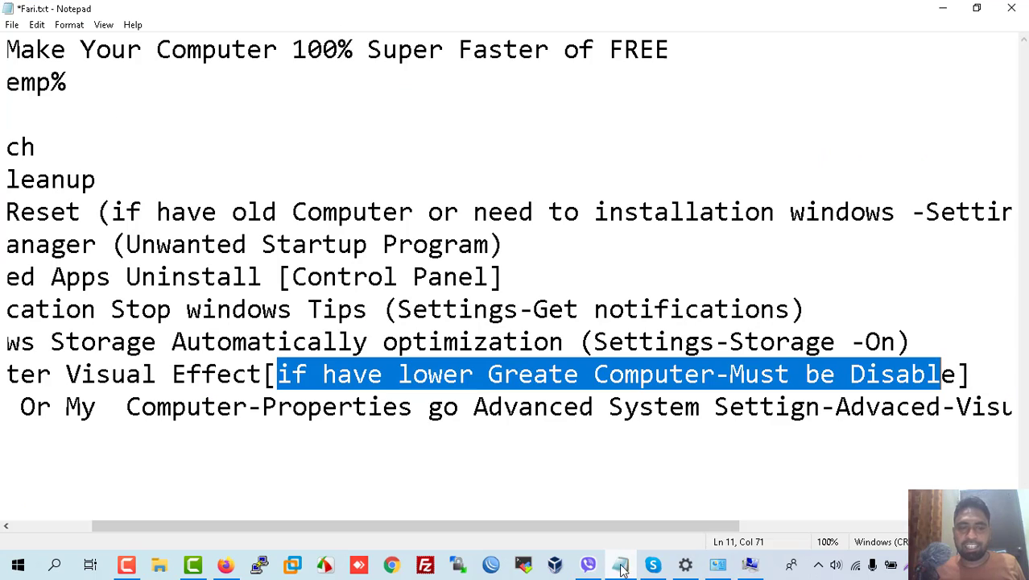
click(382, 465)
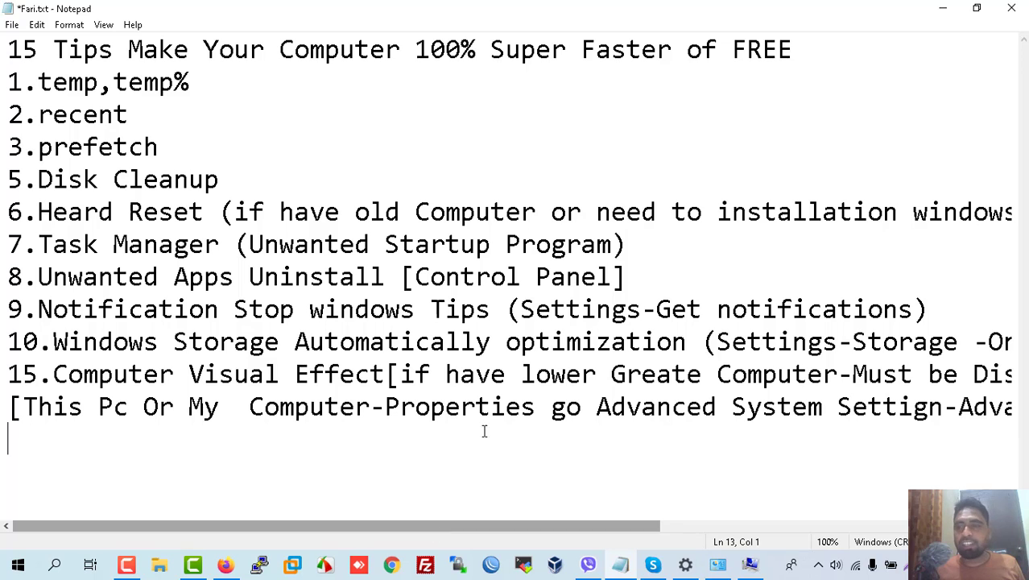
click(943, 8)
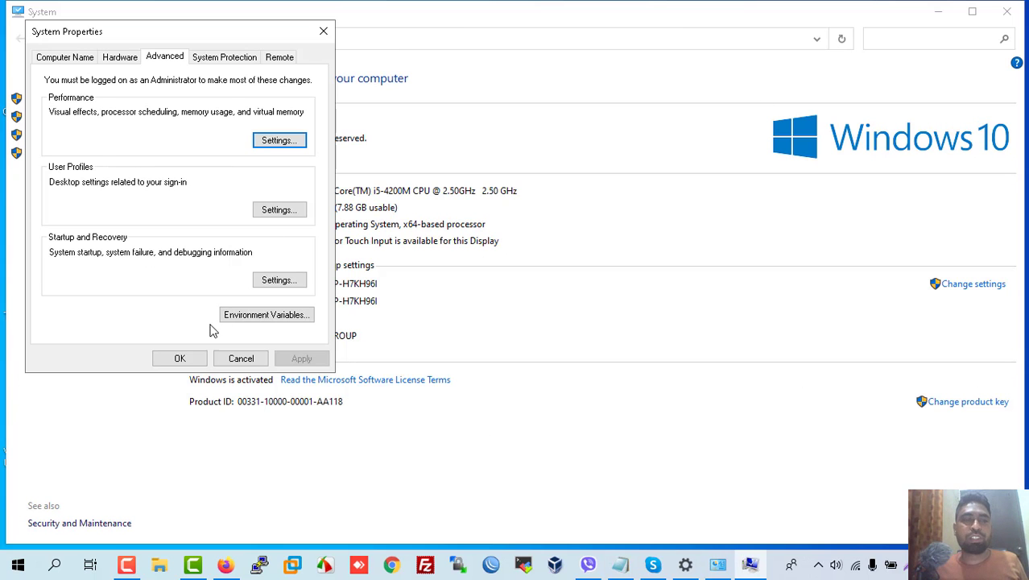
Close the System Properties dialog and the System window
click(180, 357)
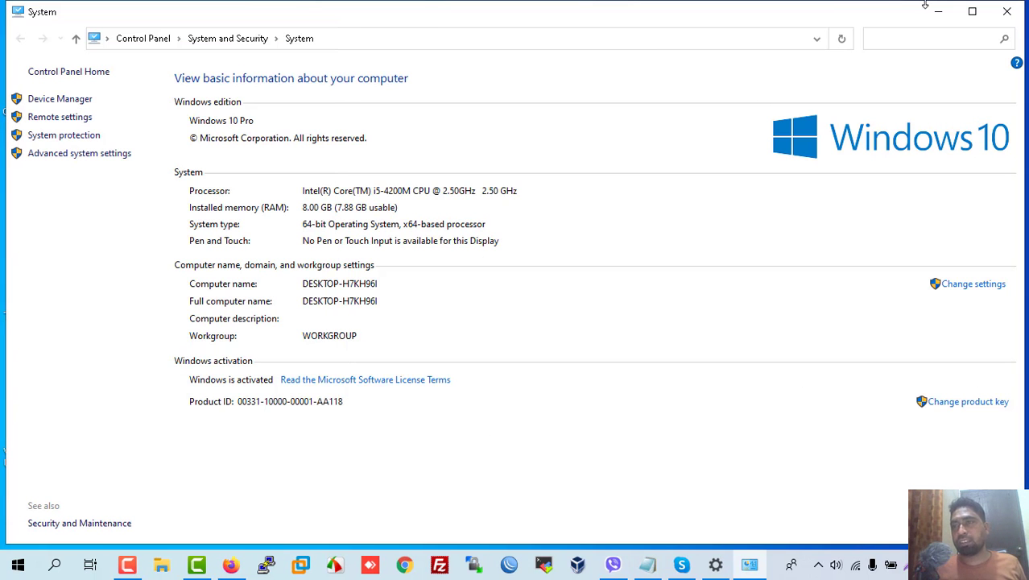
click(1007, 10)
Refresh the desktop repeatedly to try out its response with the visual effects disabled
right_click(475, 146)
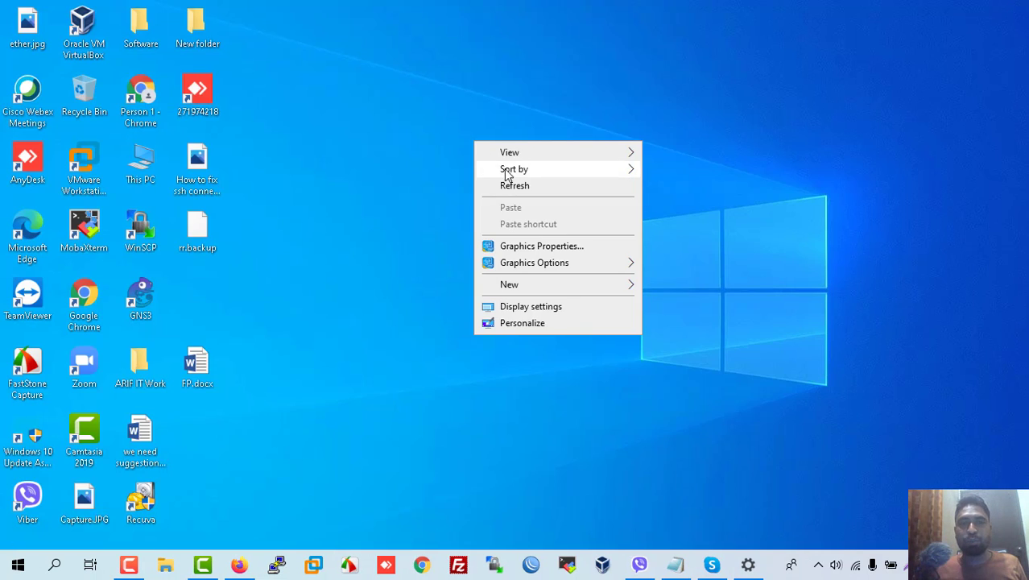
click(510, 185)
right_click(433, 105)
click(477, 153)
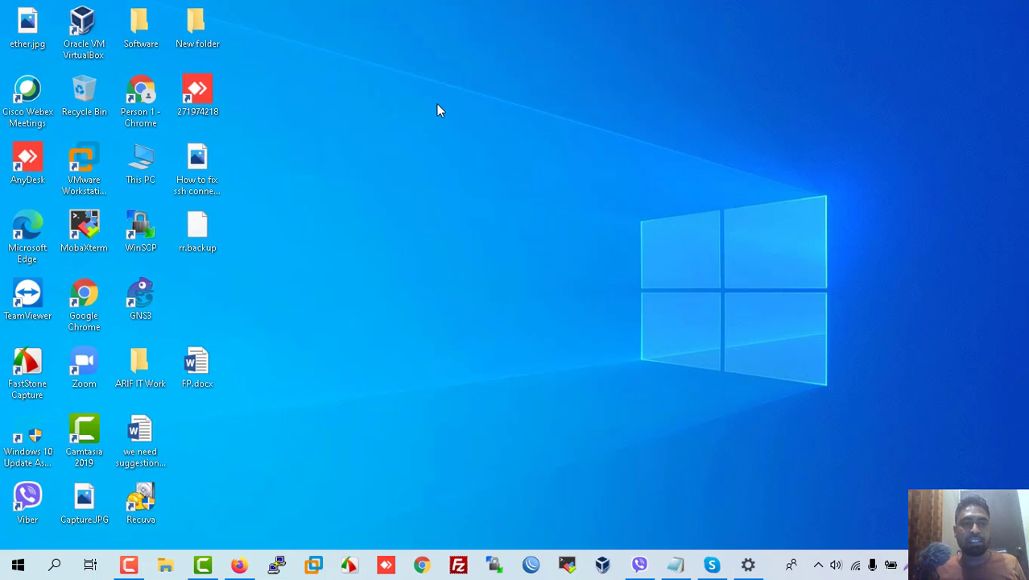
right_click(436, 104)
click(475, 152)
right_click(433, 97)
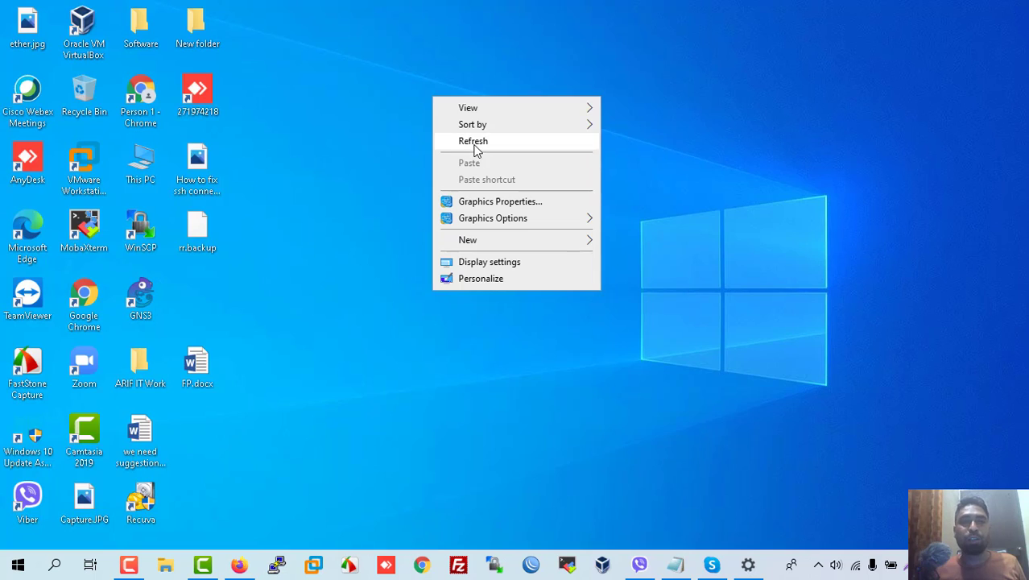
click(475, 145)
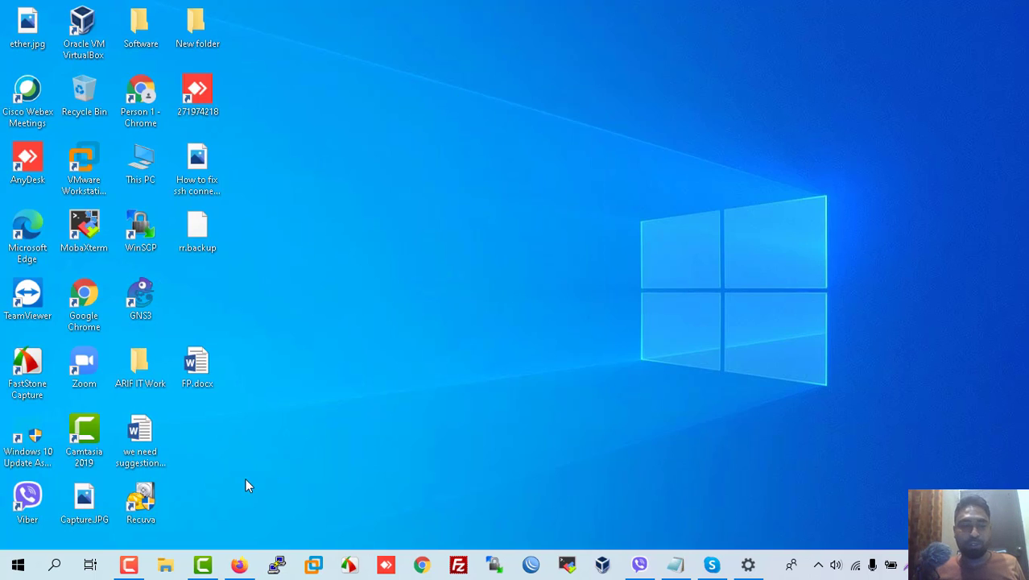
click(129, 565)
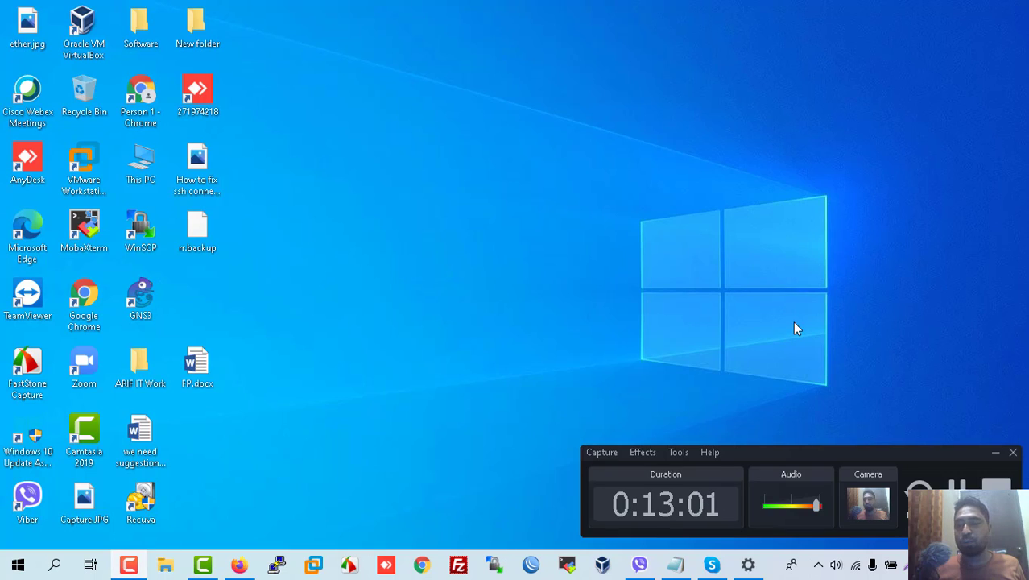